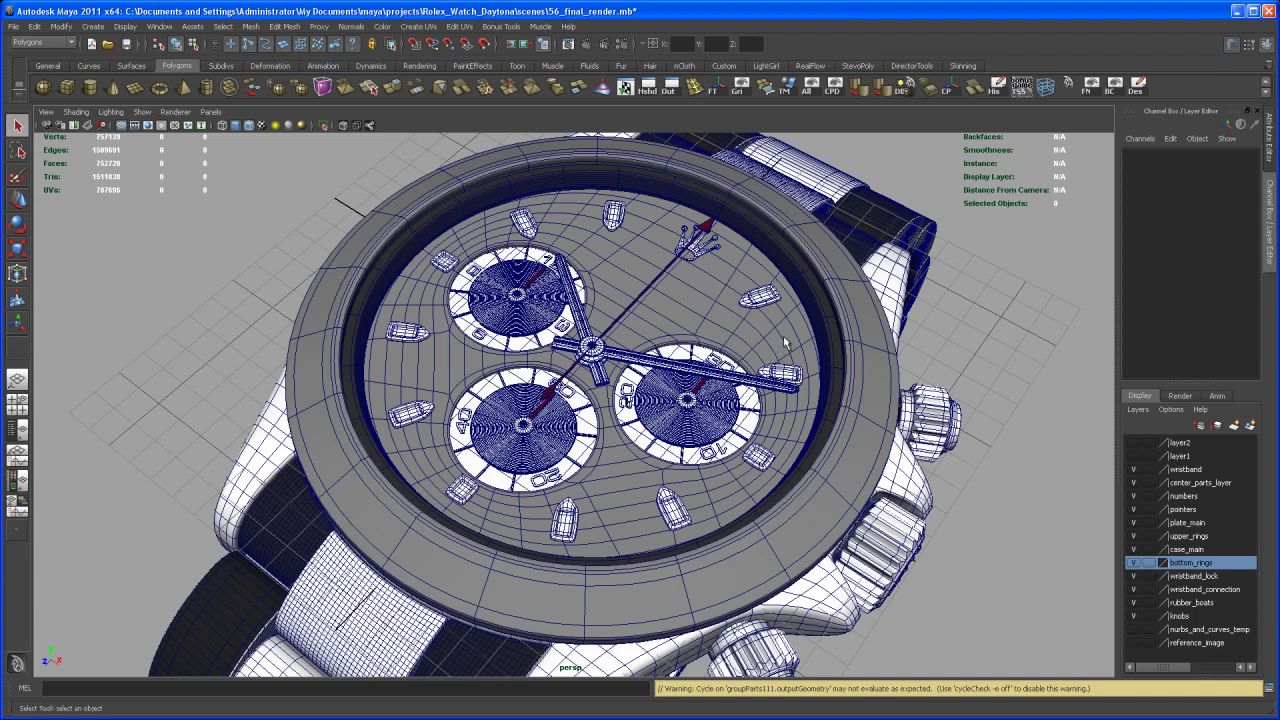
Switch from the Maya watch scene to the clockface_texture_01.psd dial texture in Photoshop.
key(alt+Tab)
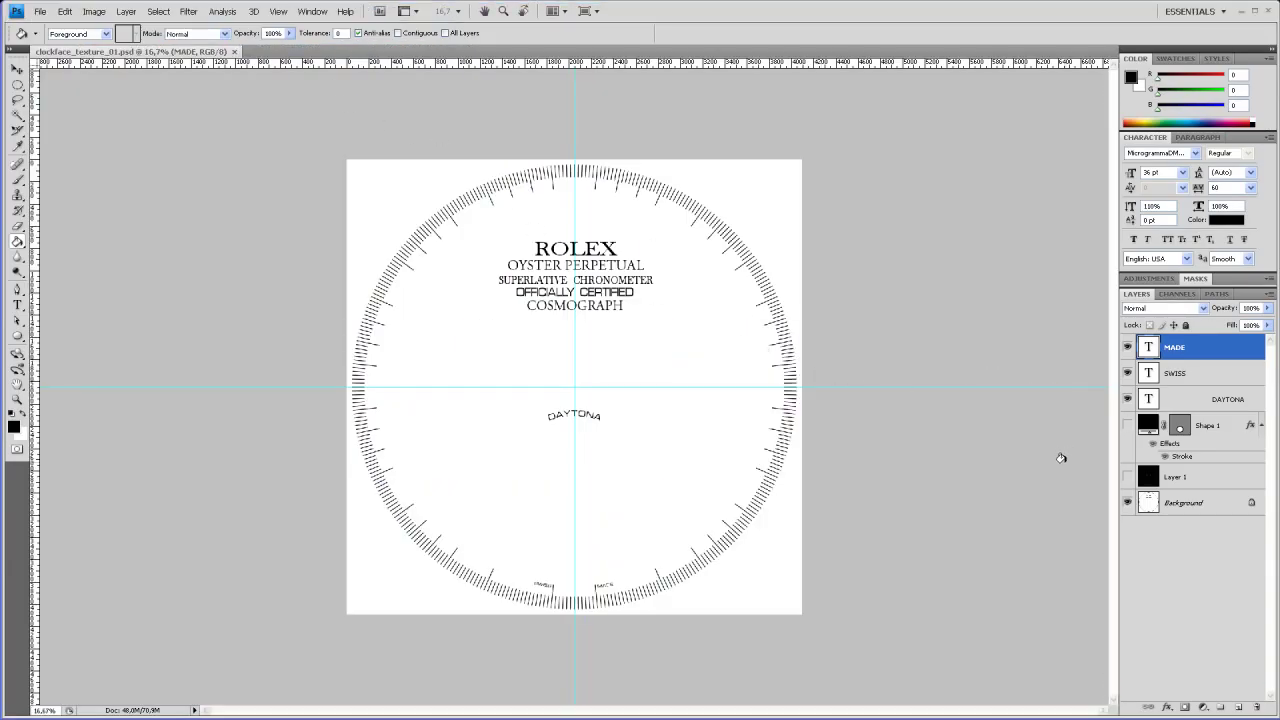
Convert the Background into Layer 0 and show the dark Layer 1 wireframe overlay.
click(1182, 505)
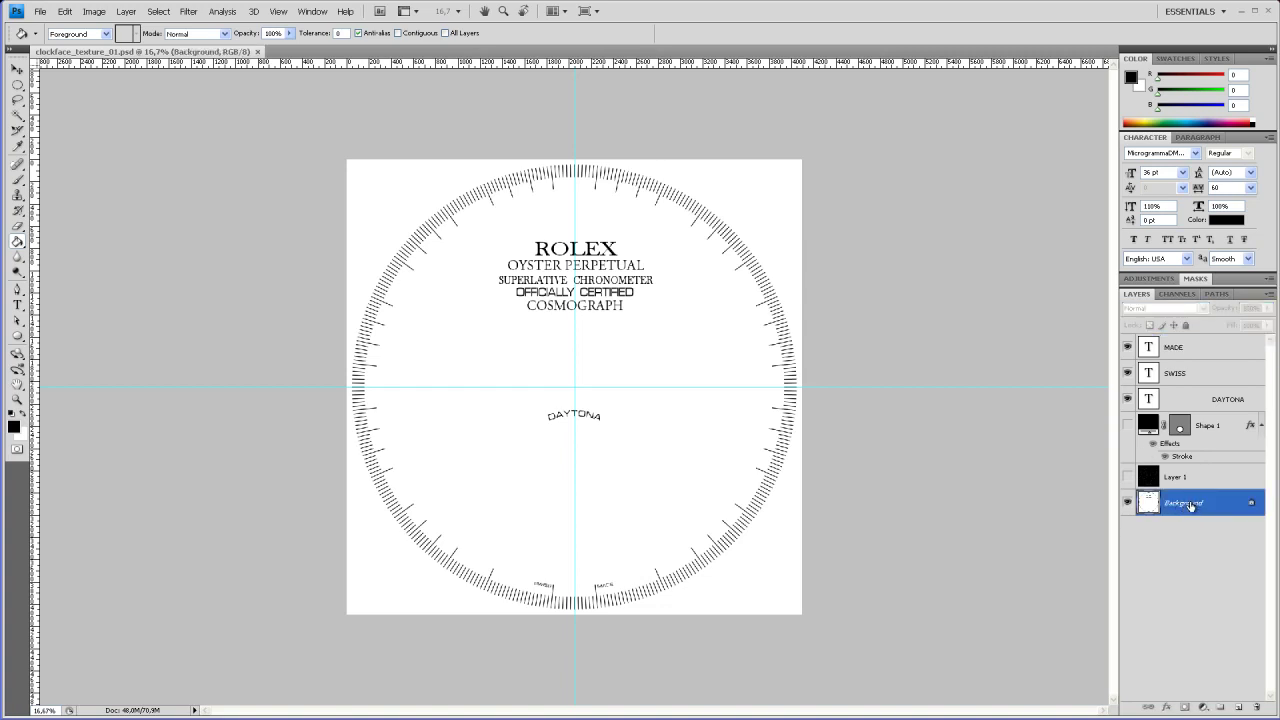
double_click(1188, 505)
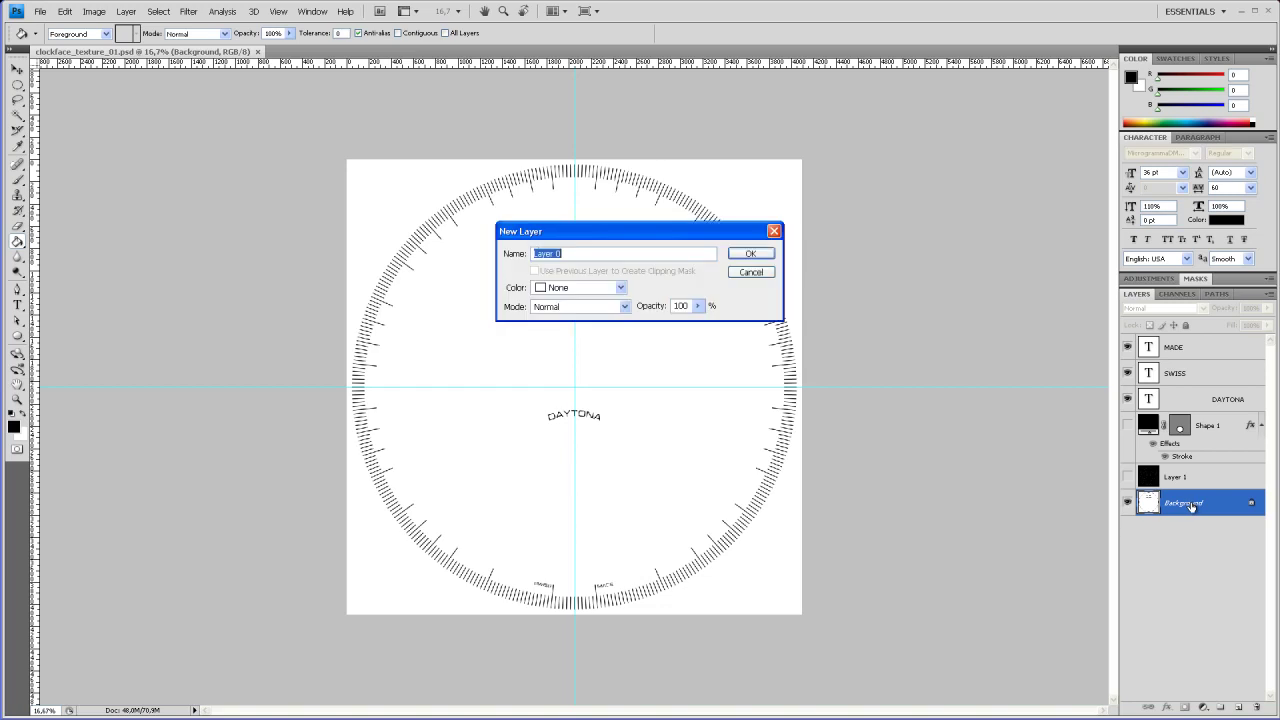
click(765, 255)
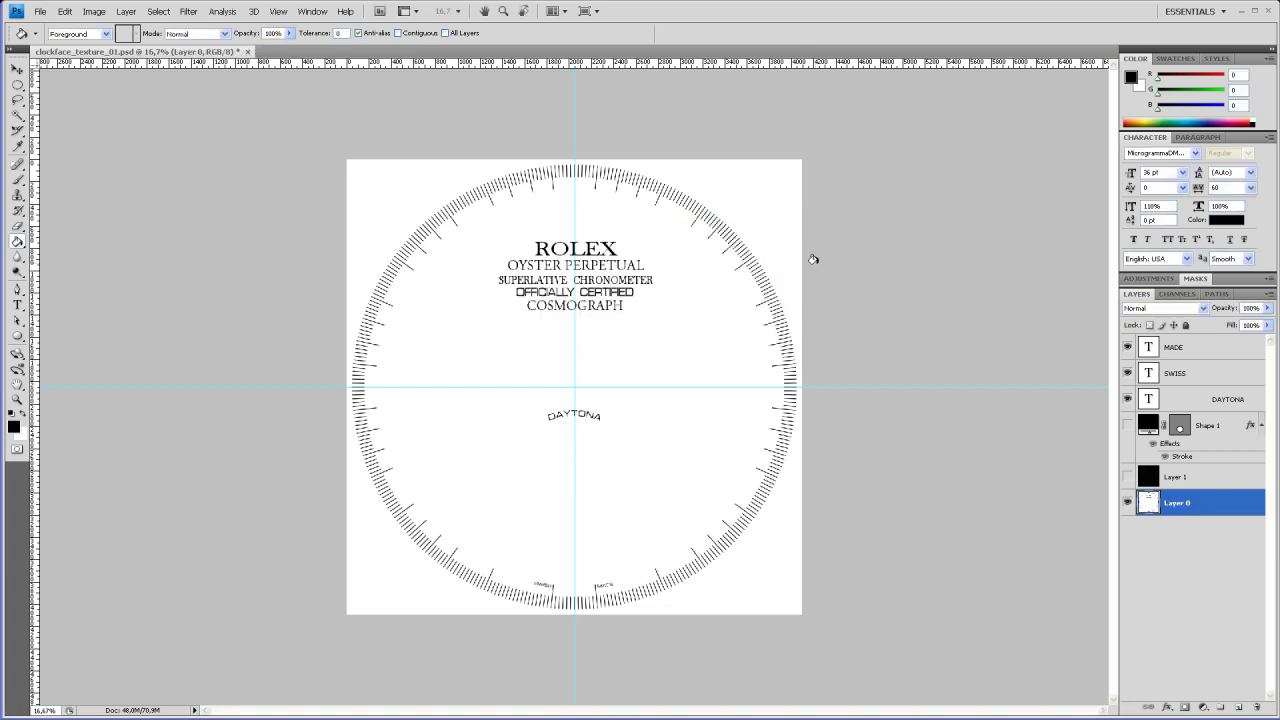
click(1128, 477)
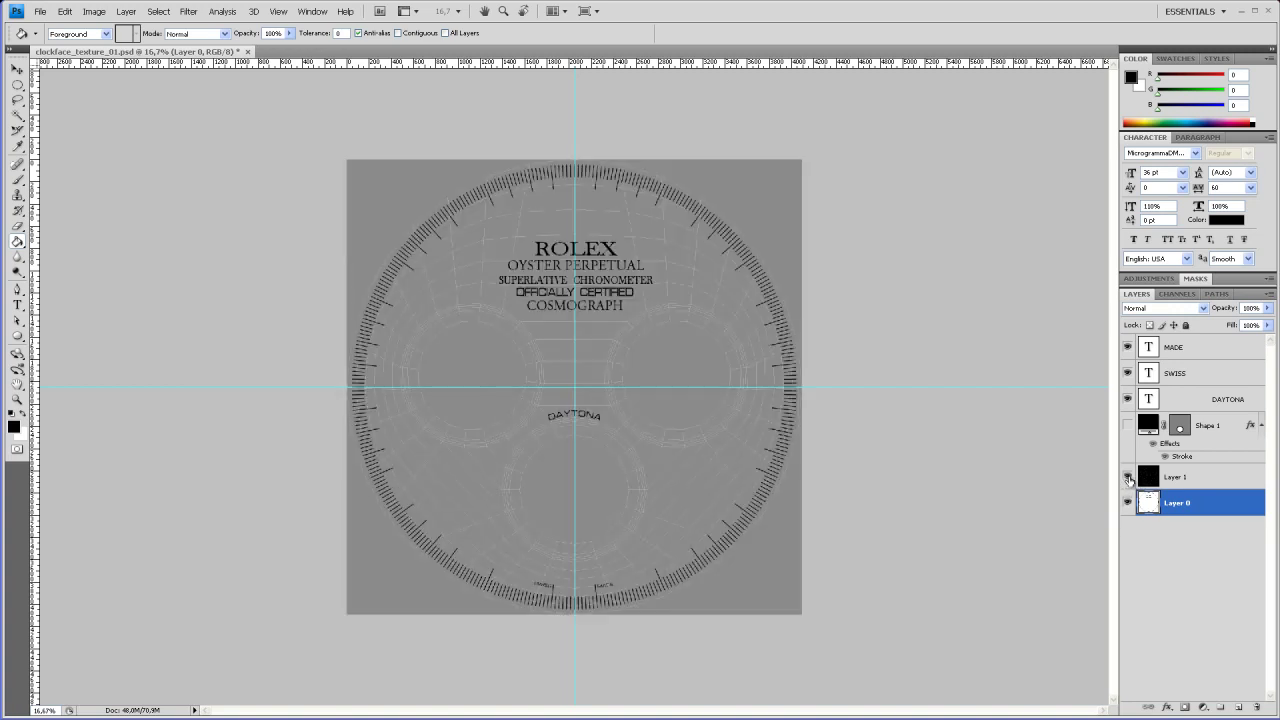
key(ctrl+plus)
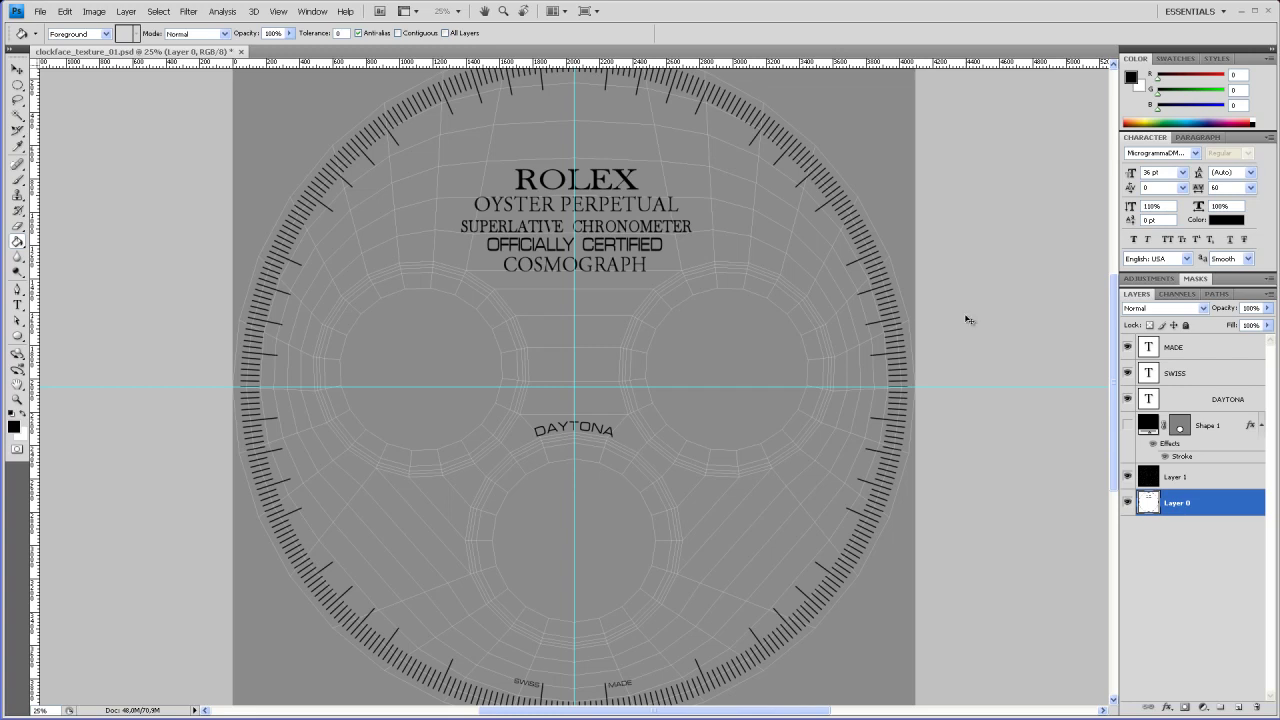
Scale the Layer 0 dial artwork to 96.4% and hide the Layer 1 wireframe.
key(ctrl+t)
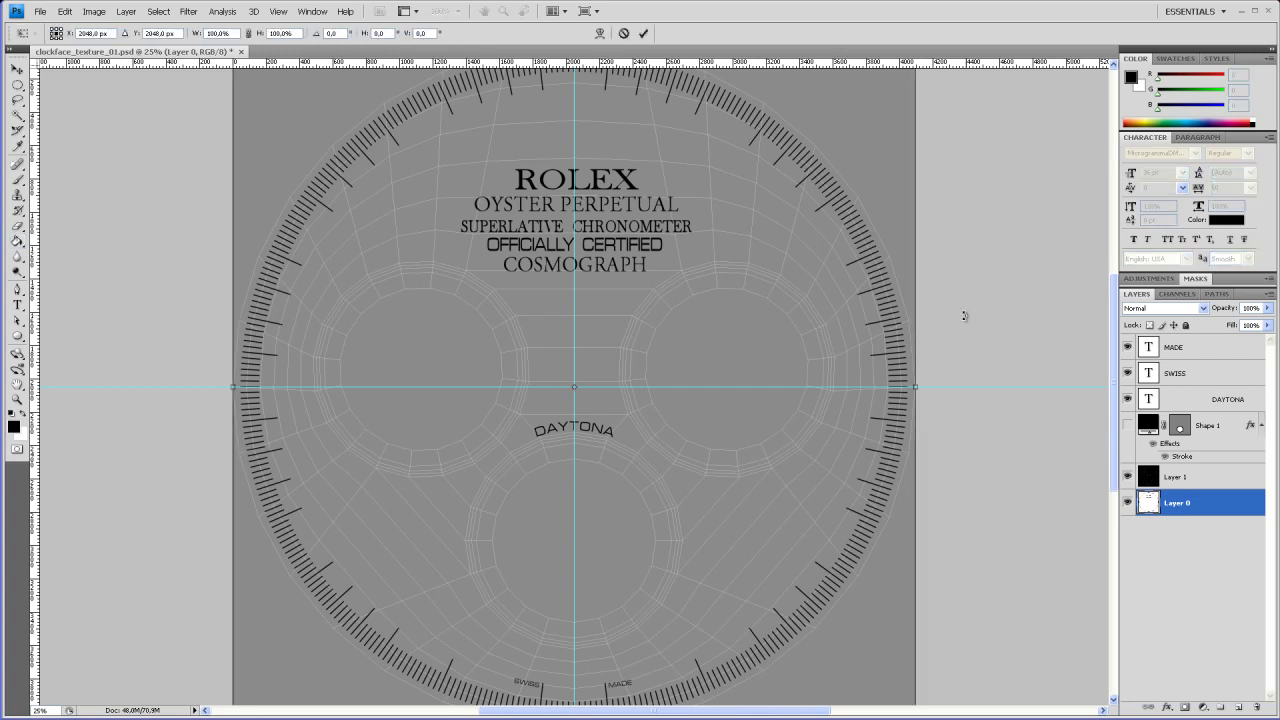
key(ctrl+minus)
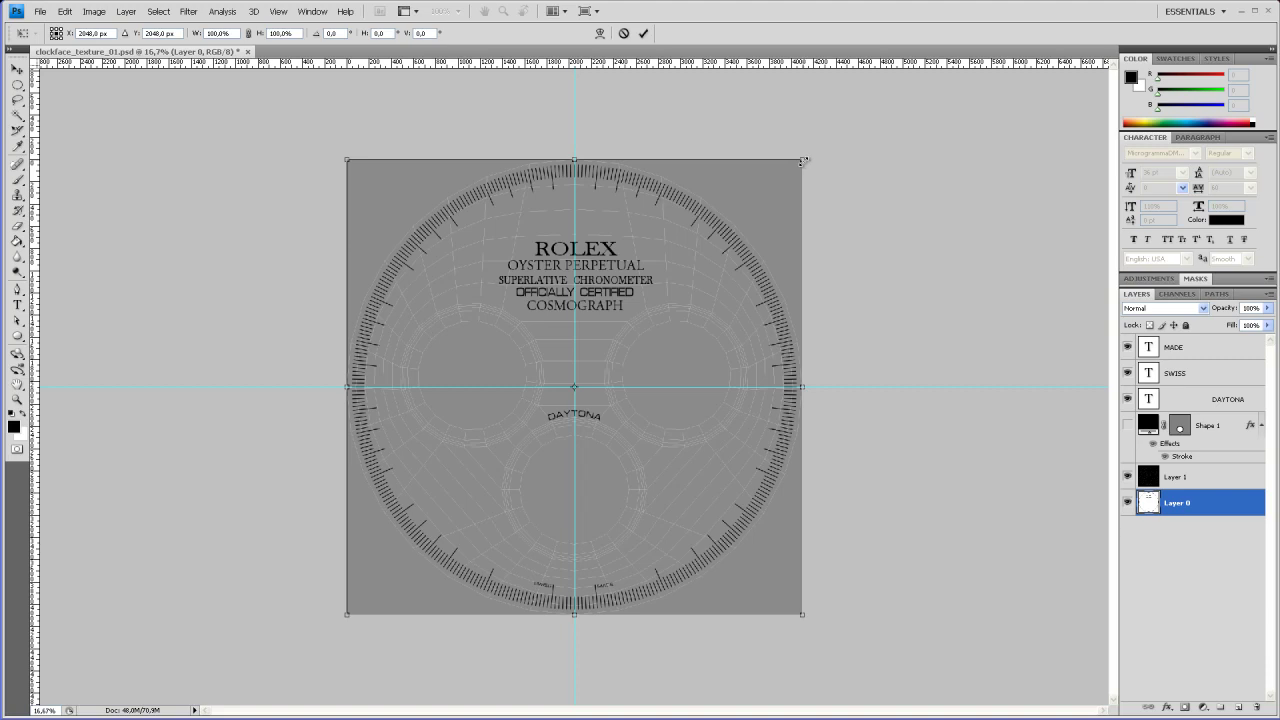
alt+shift+drag(803, 160, 797, 164)
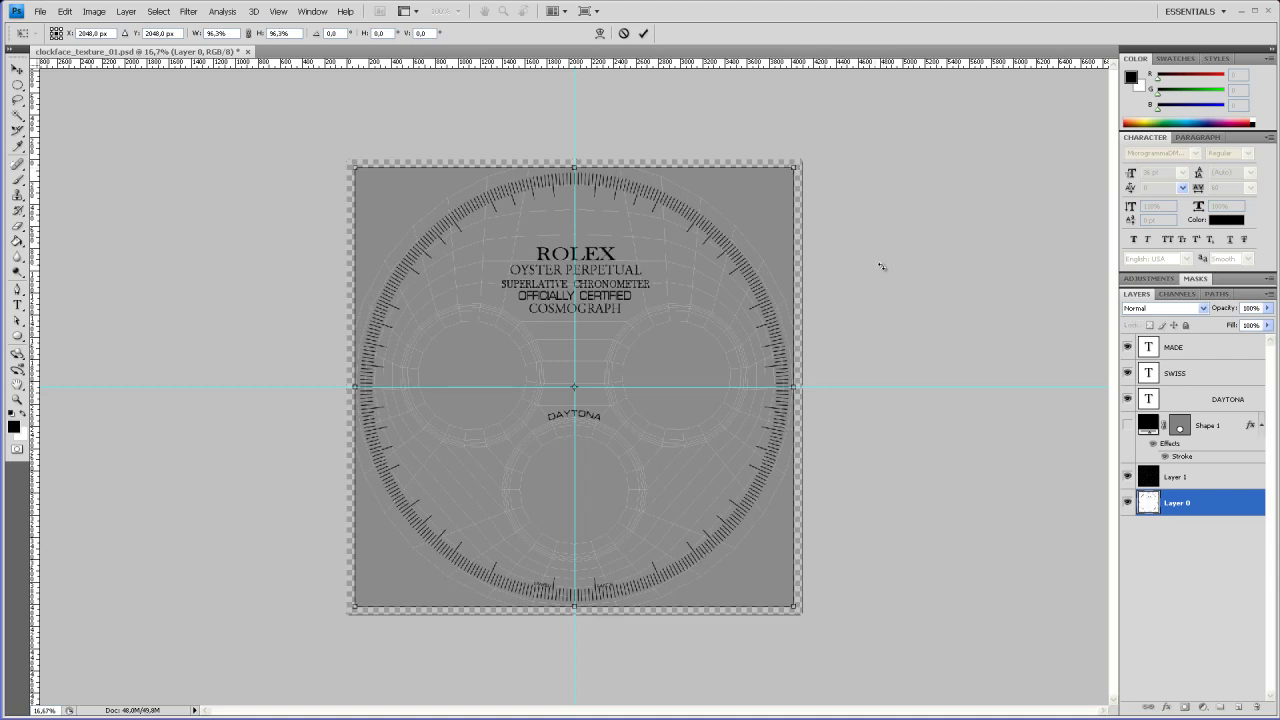
key(g)
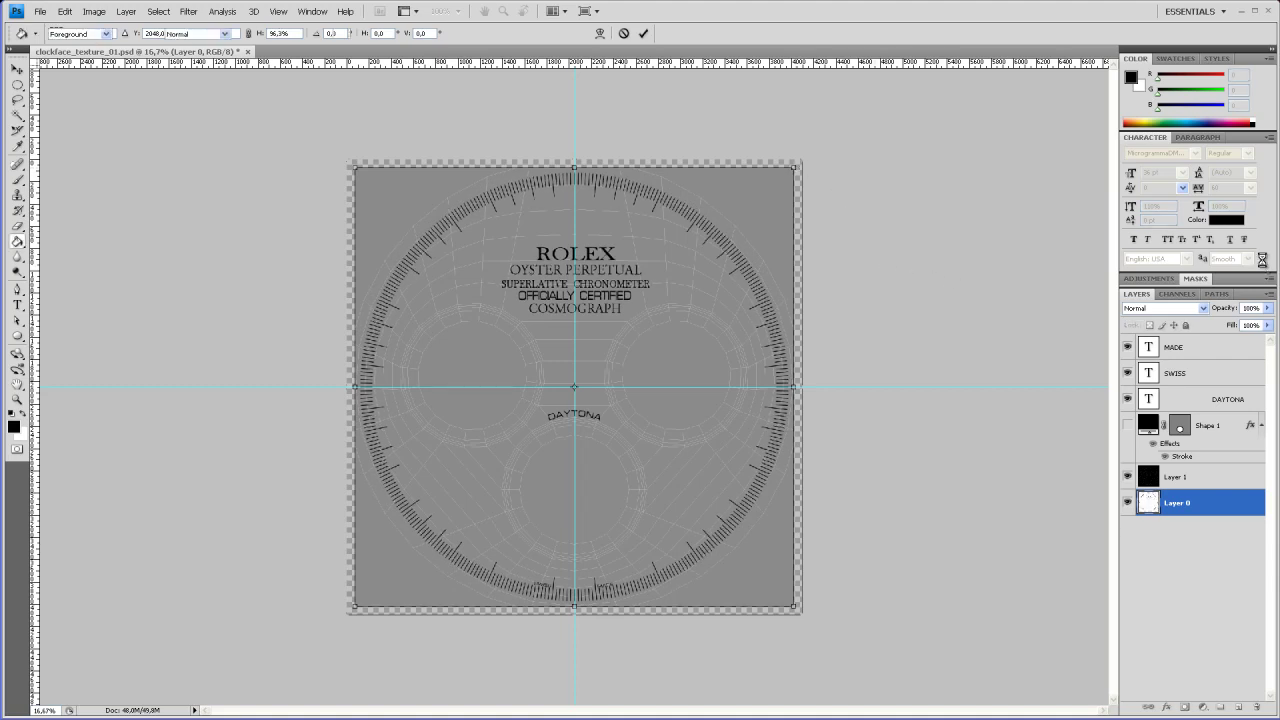
click(1128, 478)
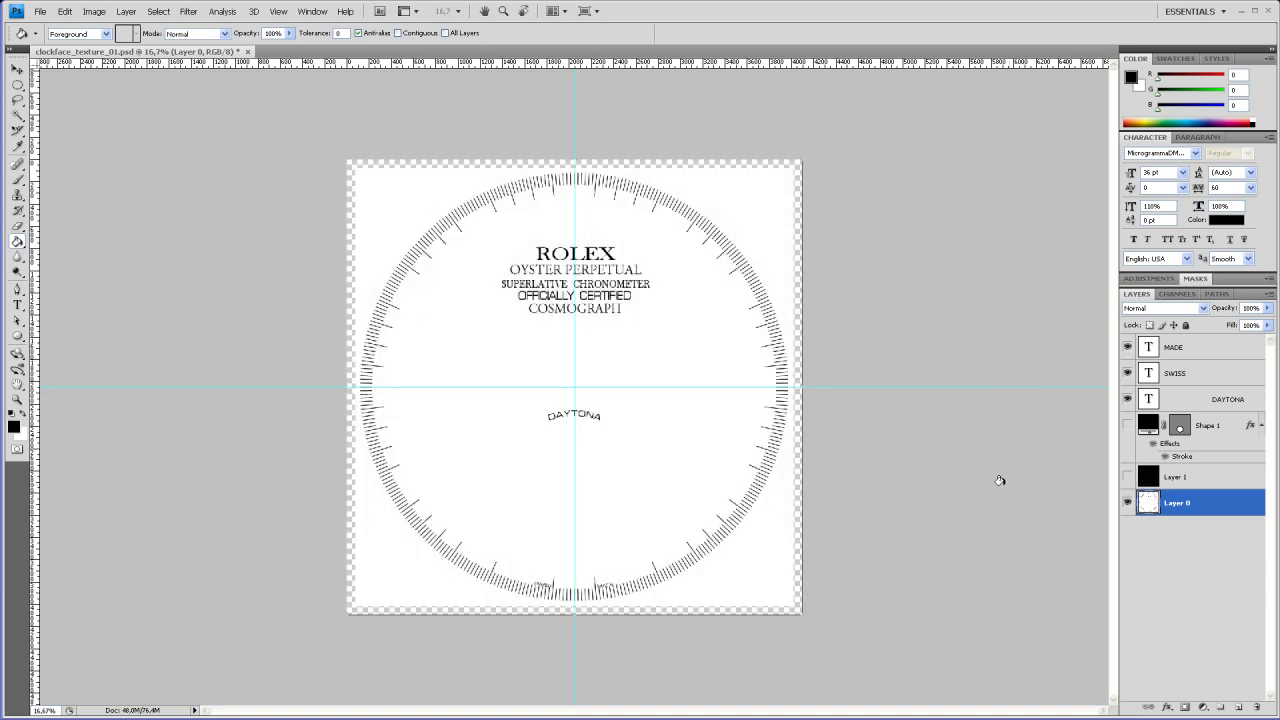
key(ctrl+plus)
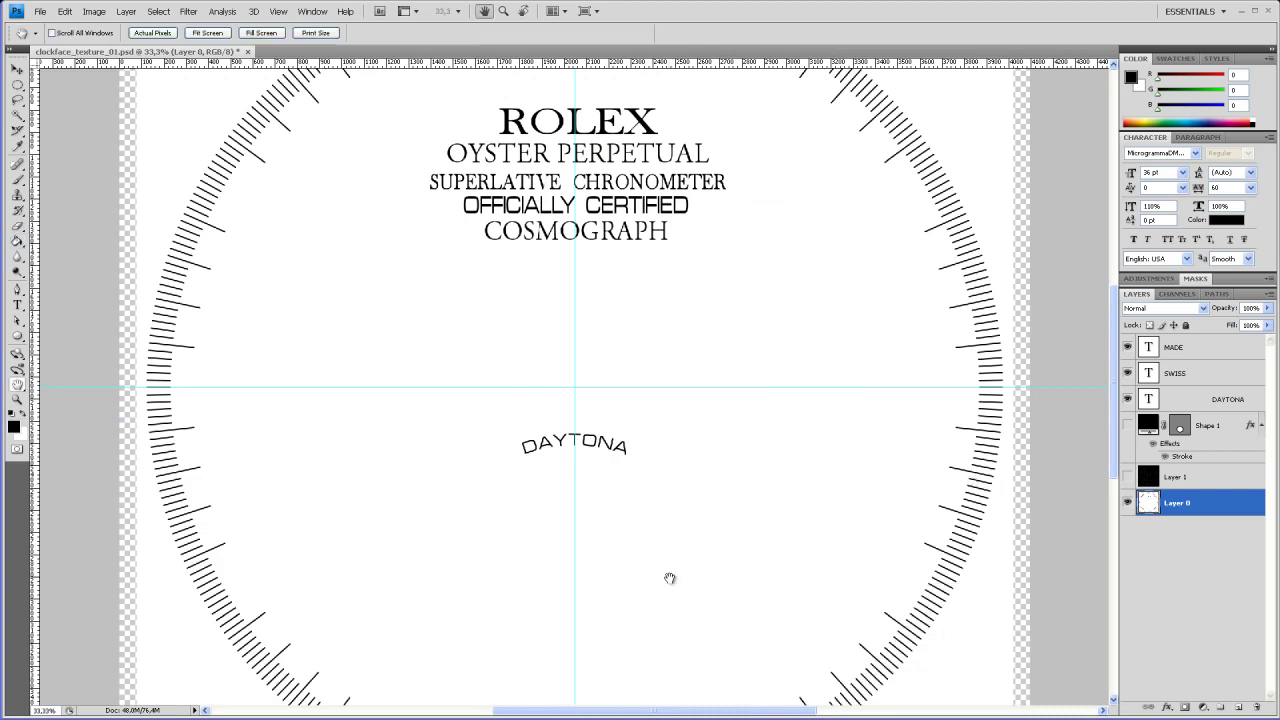
Nudge the selected SWISS and MADE text layers up three pixels.
drag(669, 577, 660, 329)
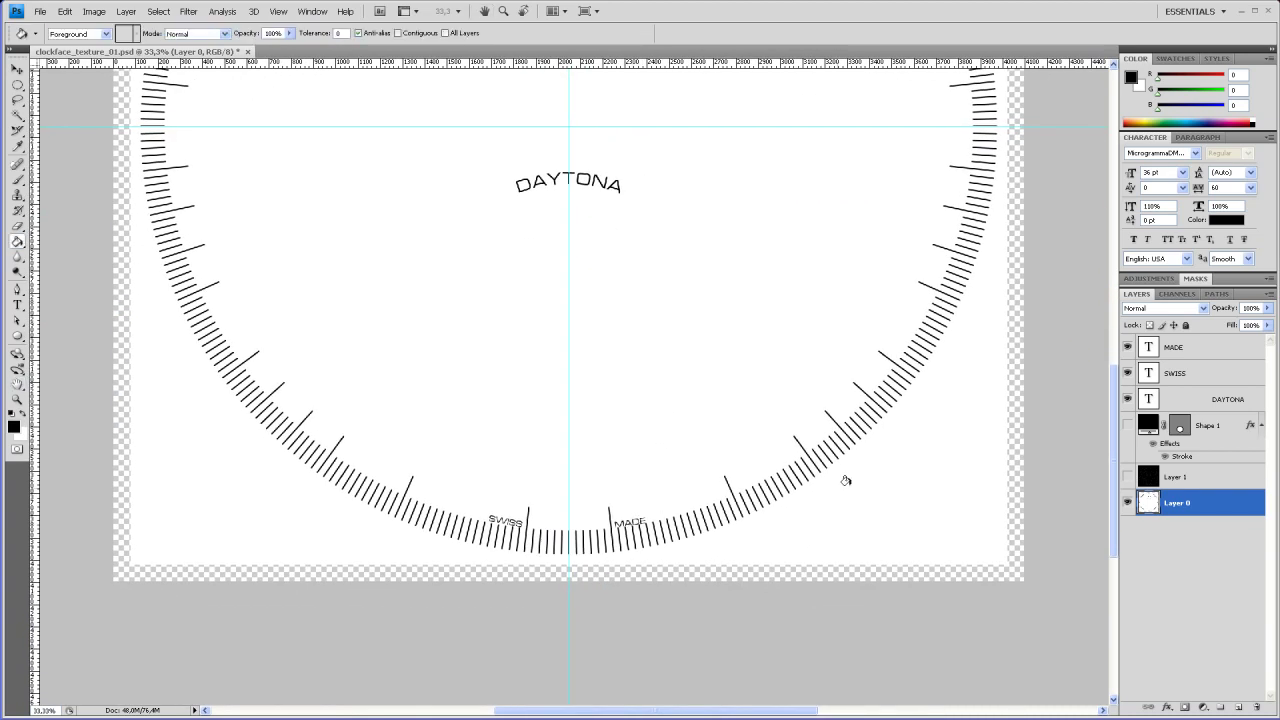
click(1183, 350)
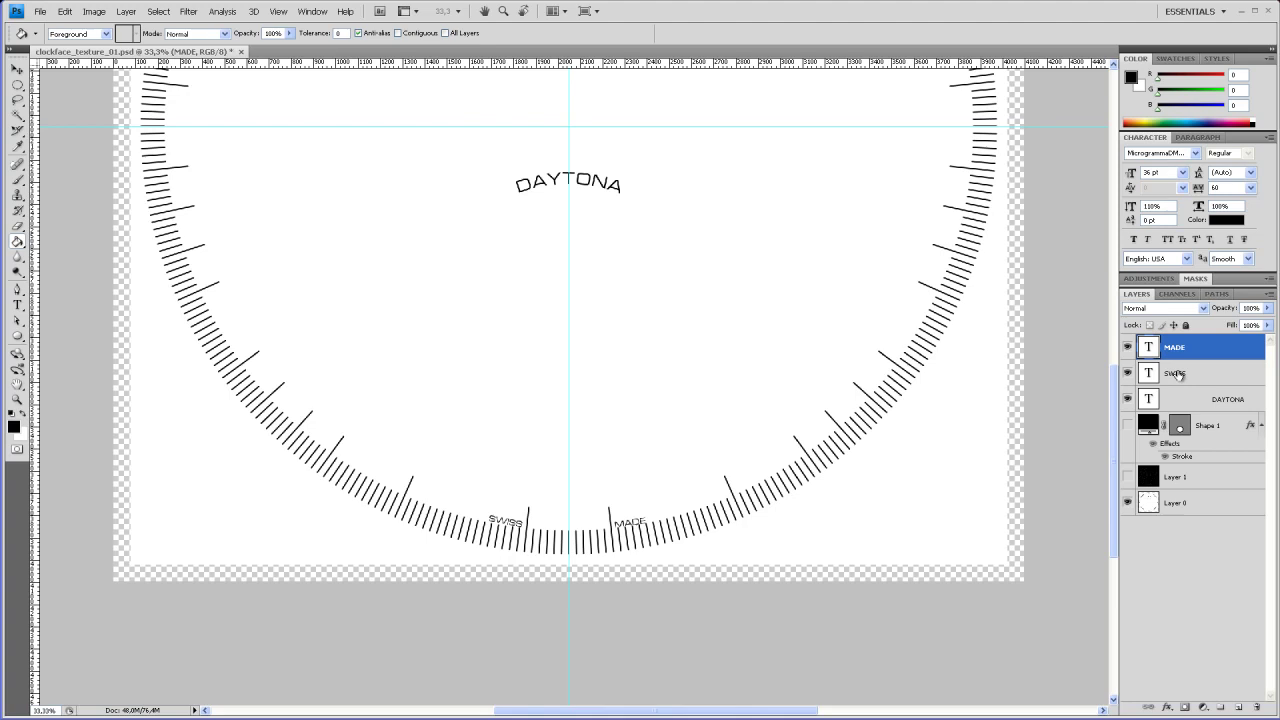
shift+click(1179, 372)
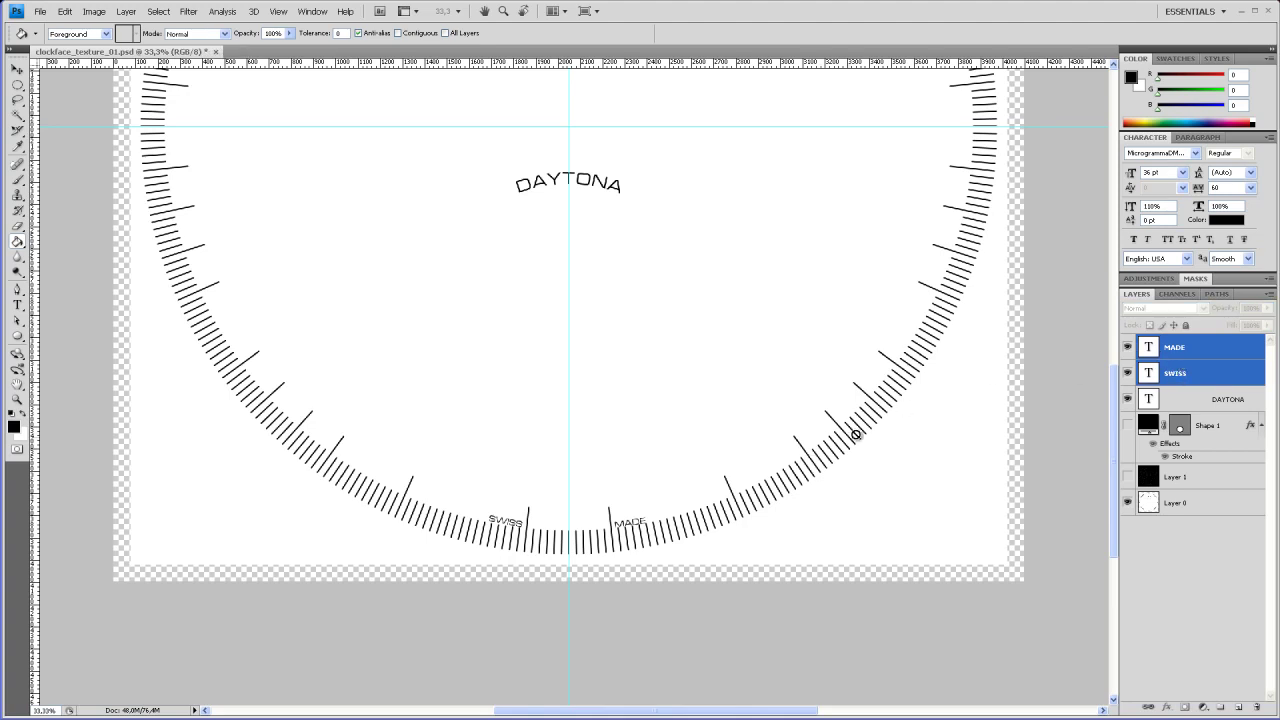
click(17, 68)
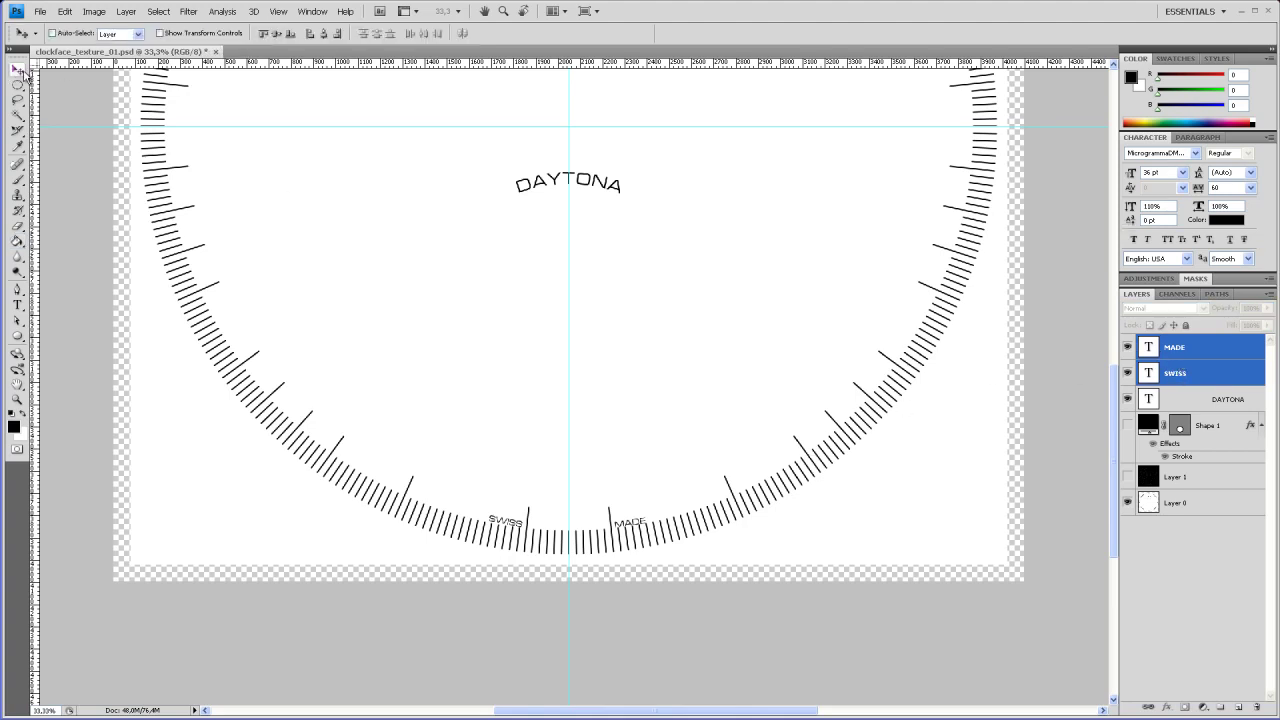
key(Up)
key(Up)
key(Up)
key(Up)
key(Up)
key(Up)
key(Up)
key(Up)
key(Up)
key(Up)
key(Up)
key(Up)
key(Up)
key(Up)
key(Up)
key(Up)
key(Up)
key(Up)
key(Up)
key(Up)
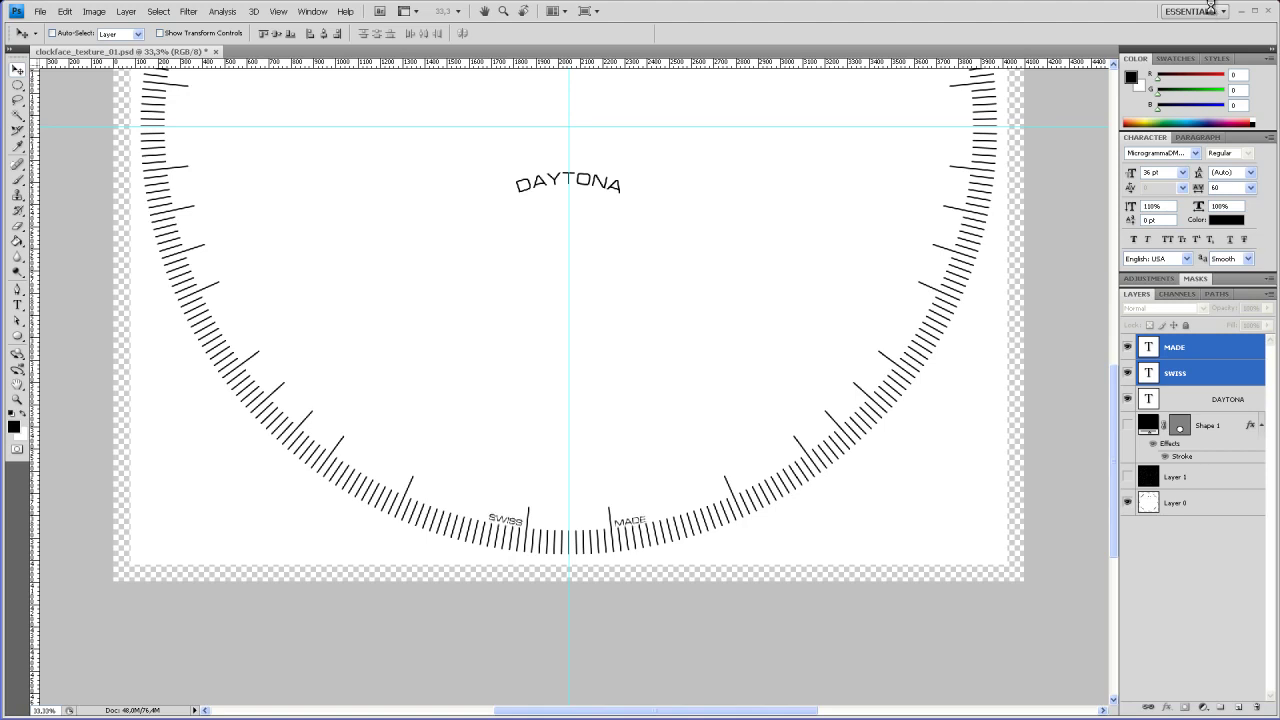
key(Up)
key(Up)
key(Up)
key(Up)
key(Up)
key(Up)
key(Up)
key(Up)
key(Up)
key(Up)
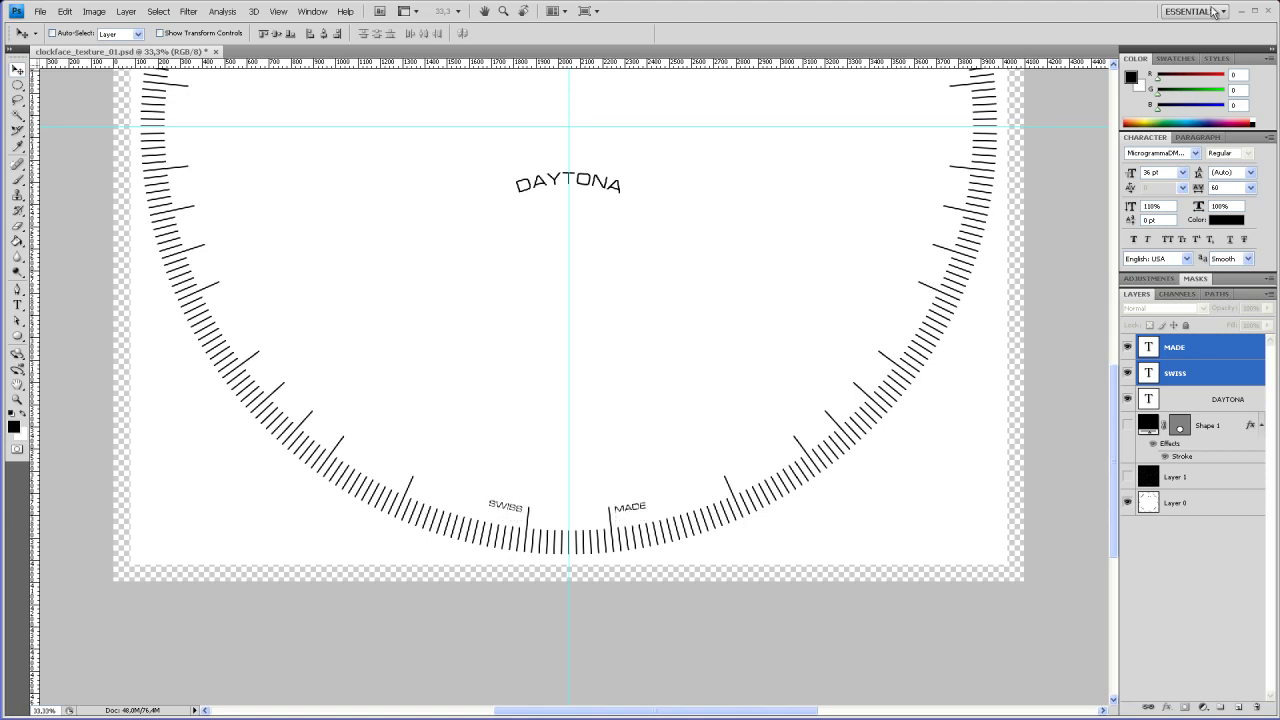
key(Up)
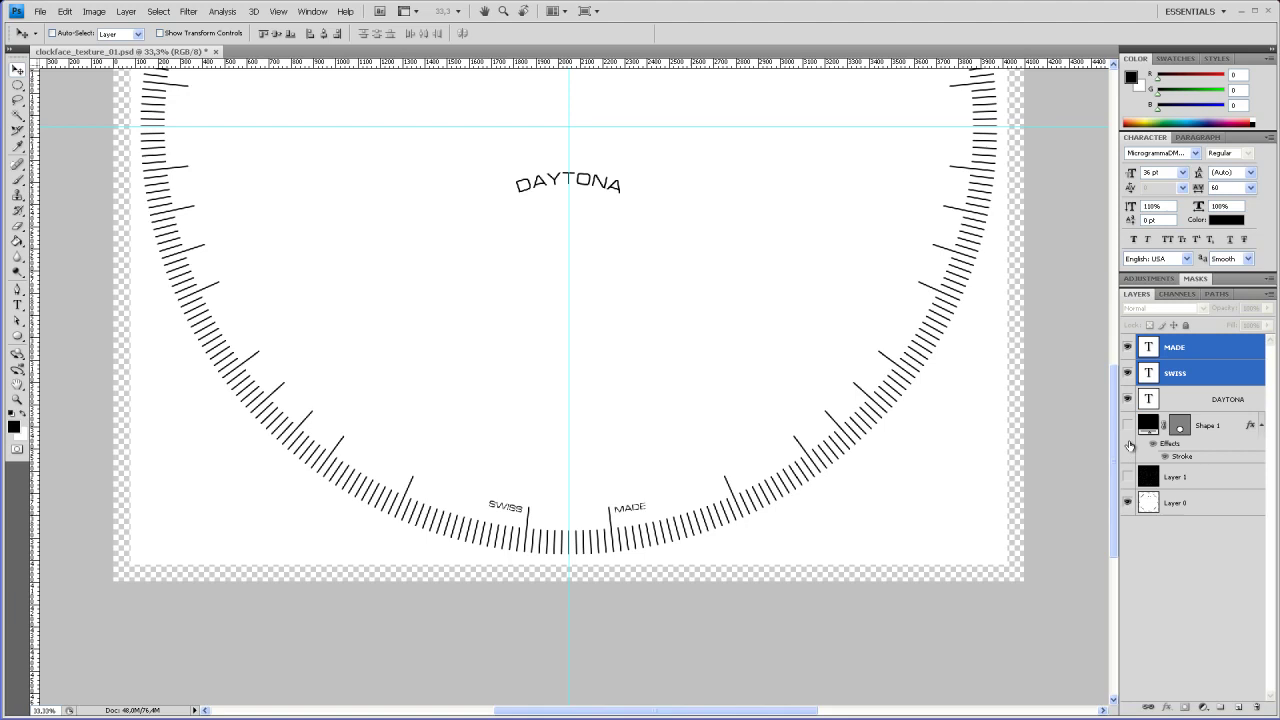
Enlarge the arched DAYTONA label to 100 pt and bring up its text colour picker.
click(1210, 400)
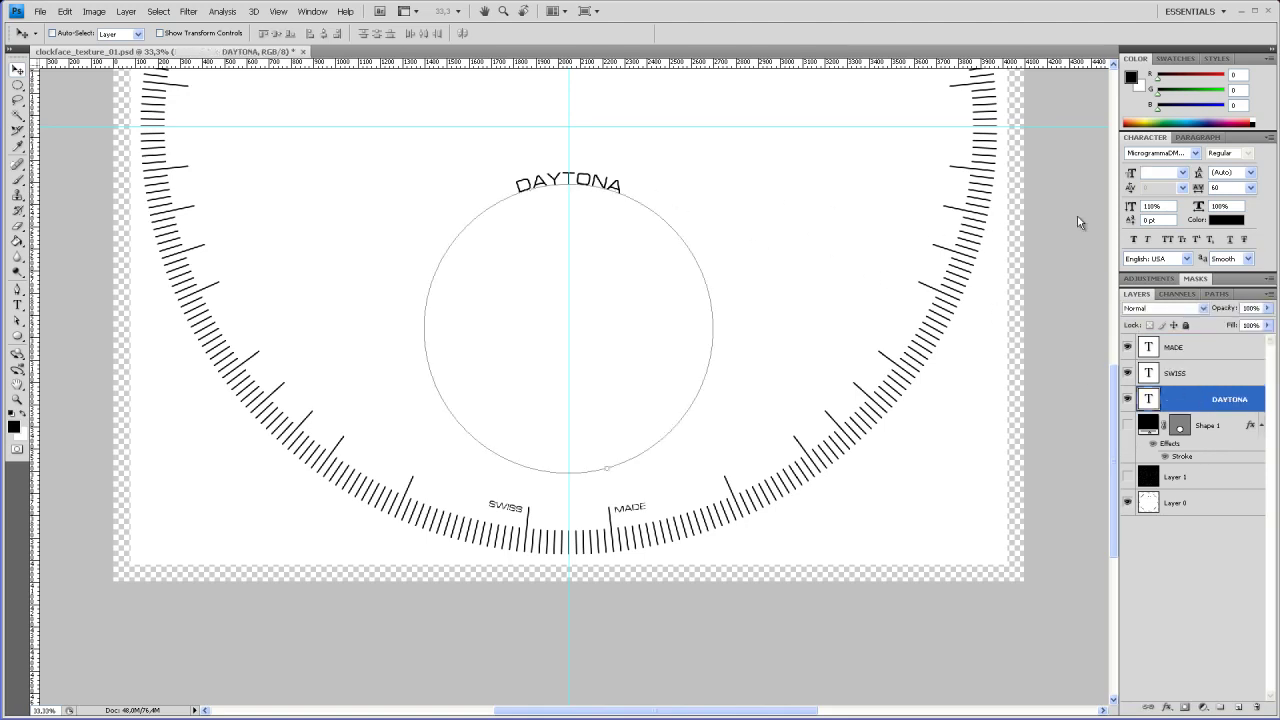
click(17, 304)
drag(514, 186, 634, 182)
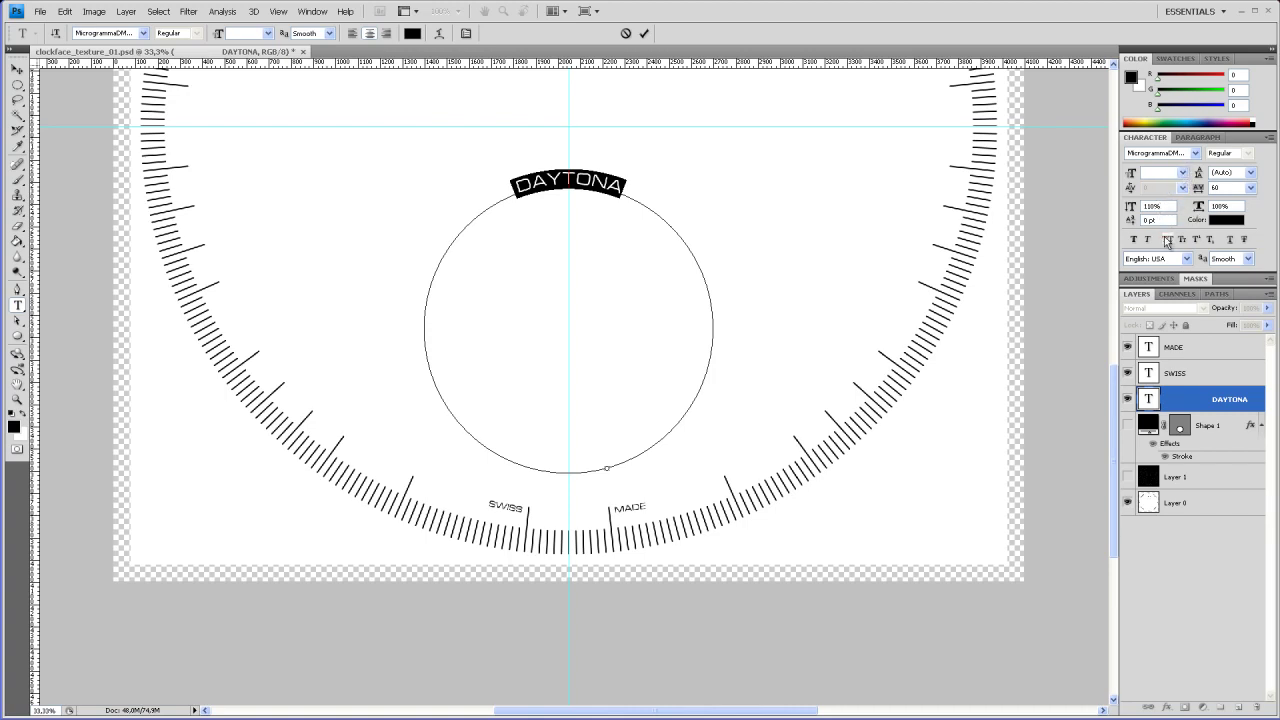
click(537, 192)
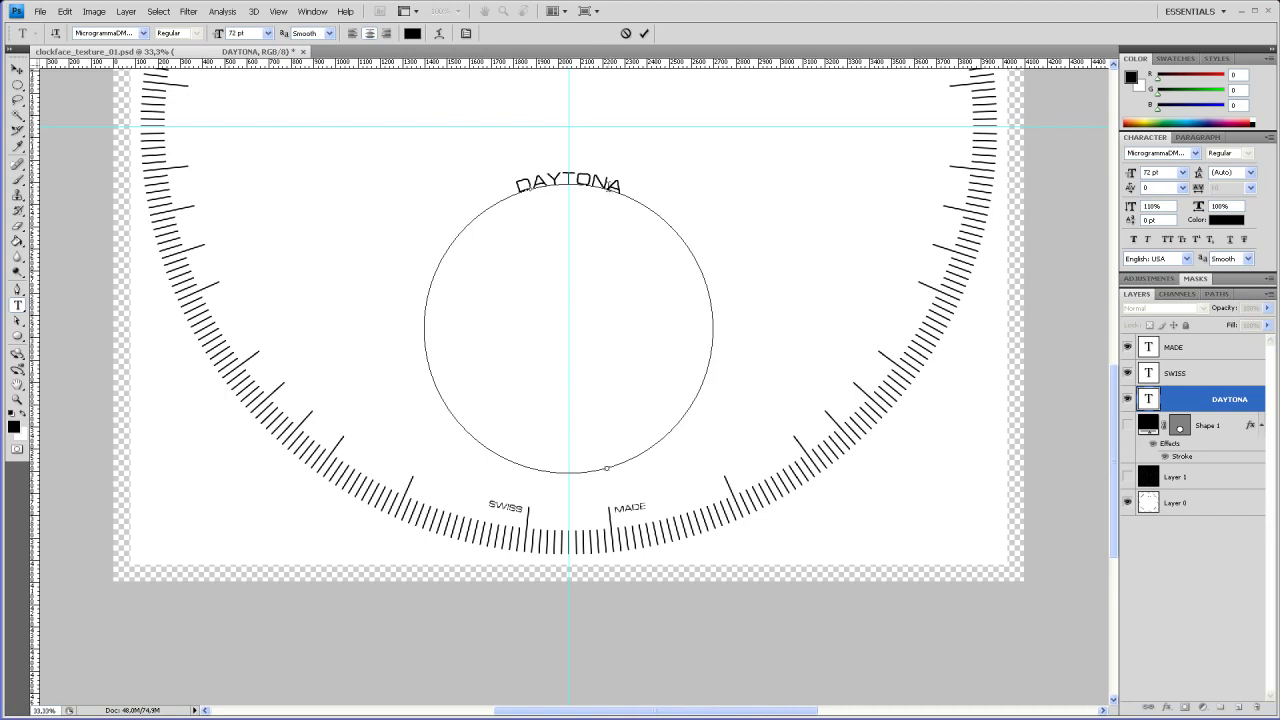
drag(623, 188, 514, 186)
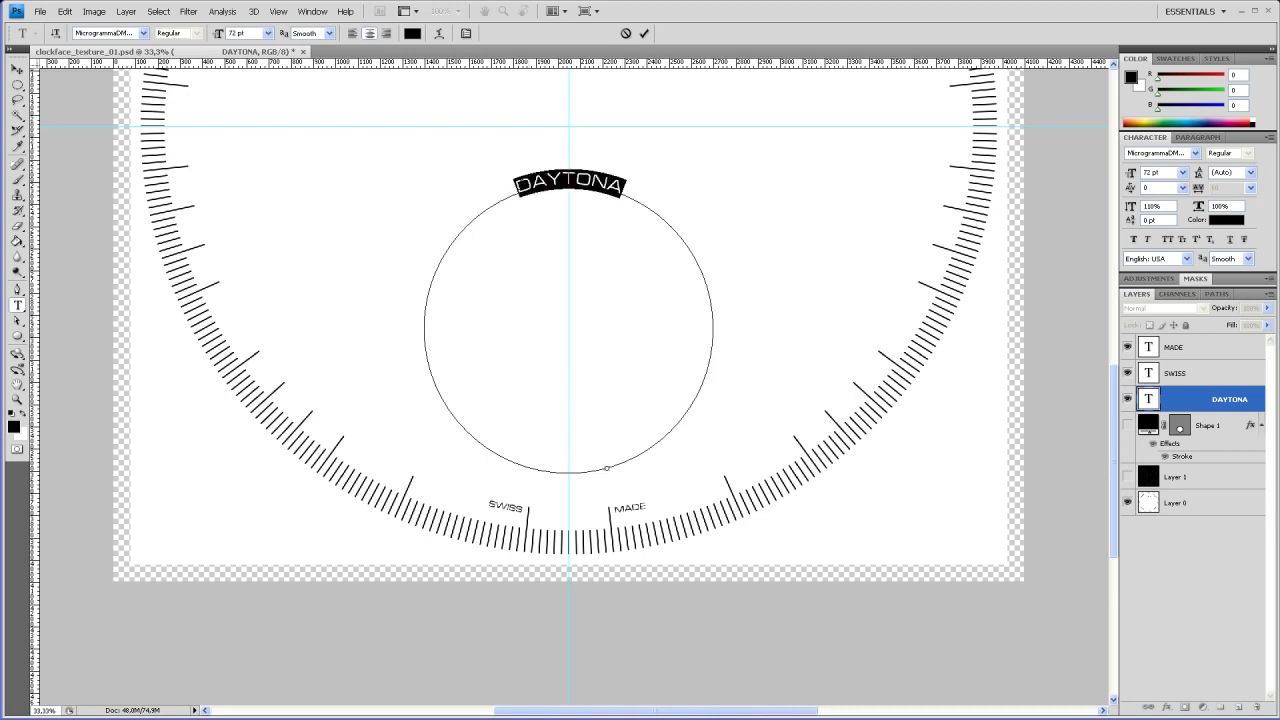
click(1182, 172)
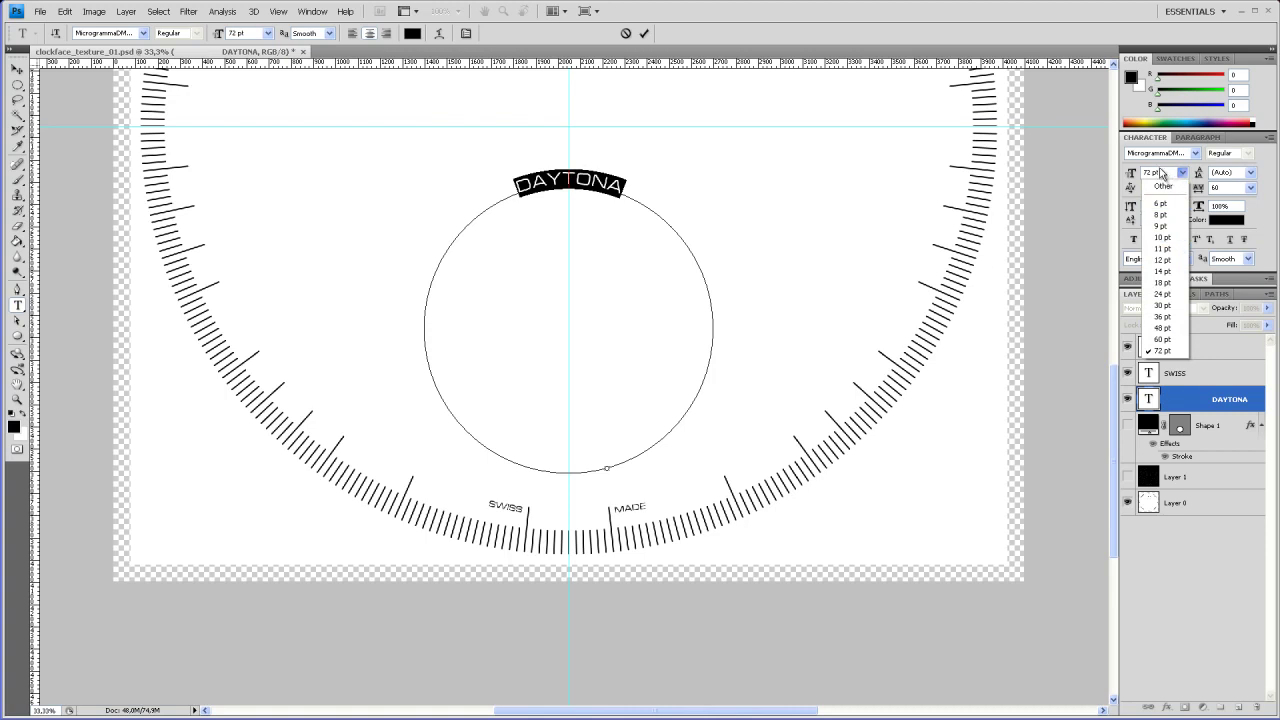
click(1160, 172)
double_click(1165, 172)
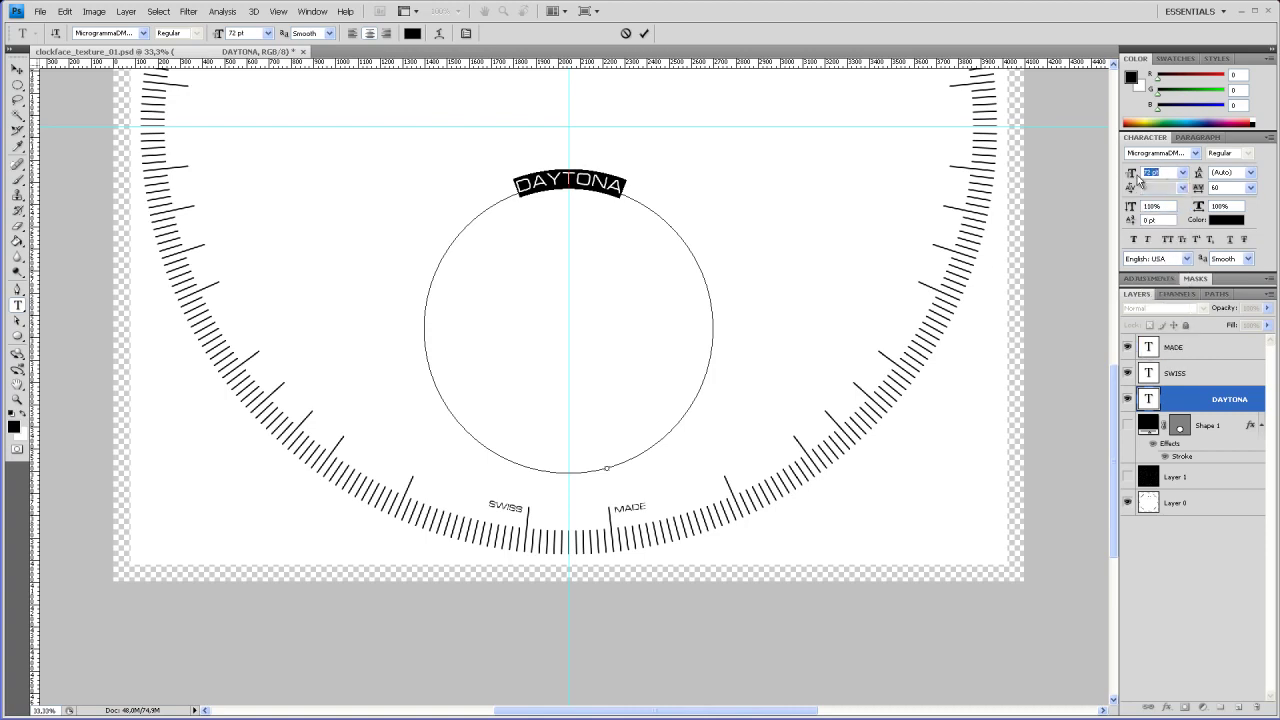
text(100)
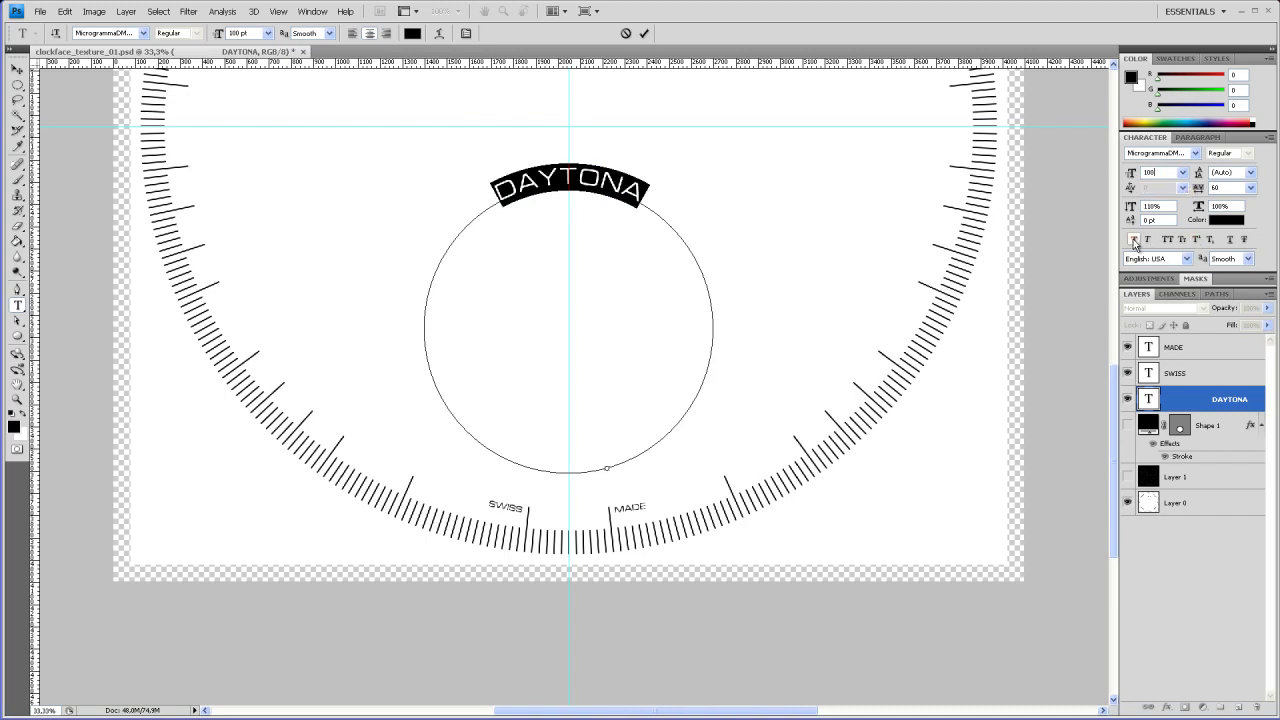
click(669, 197)
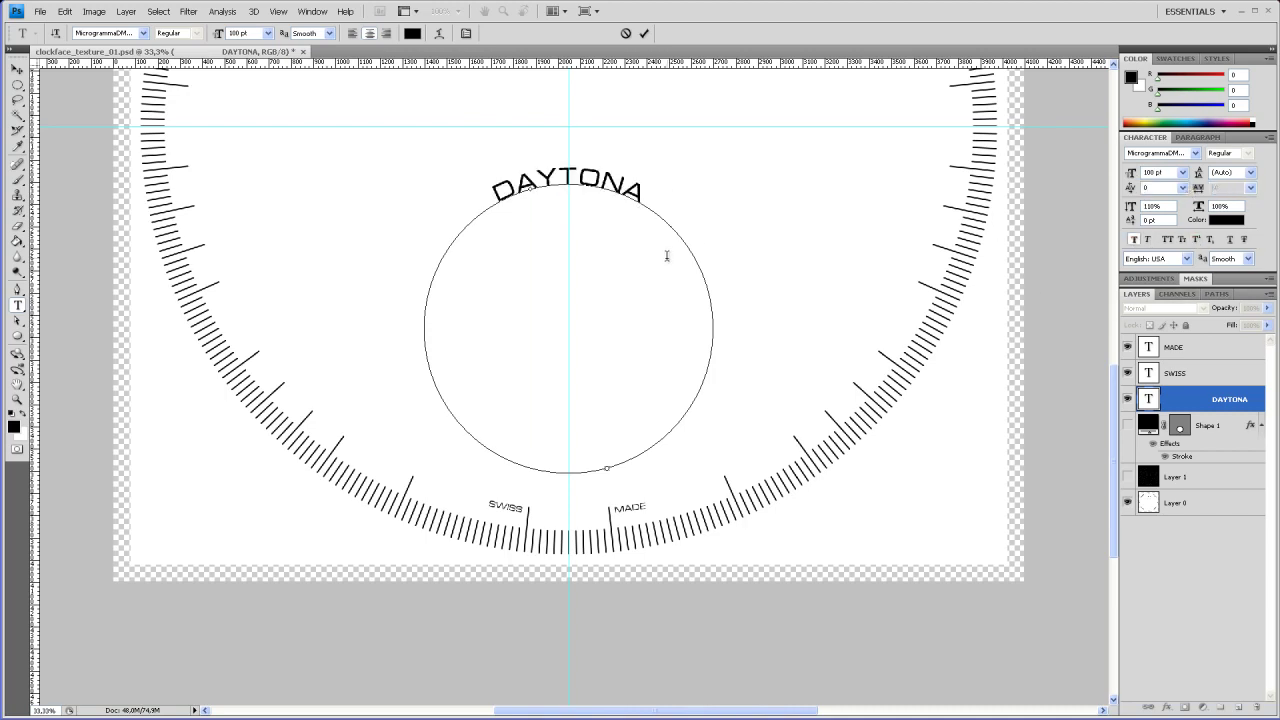
click(1226, 220)
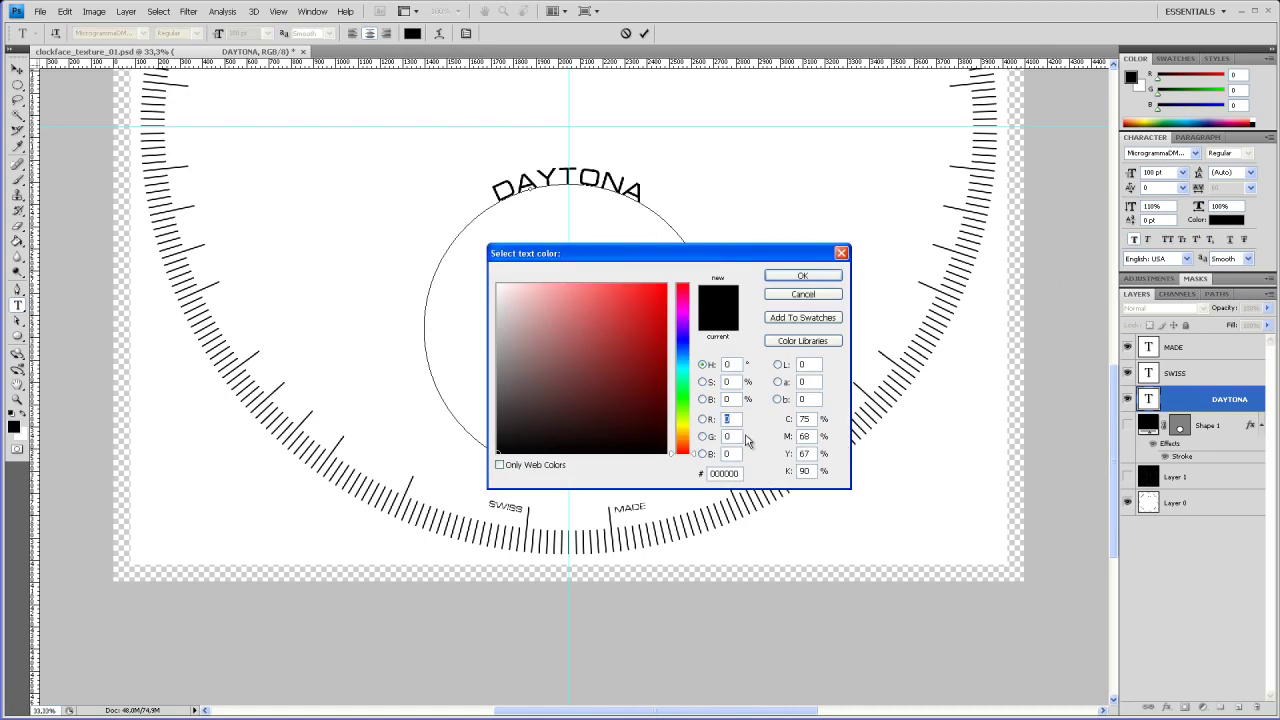
Apply text colour 743432 and delete the stray 'h' letters after DAYTONA.
text(74)
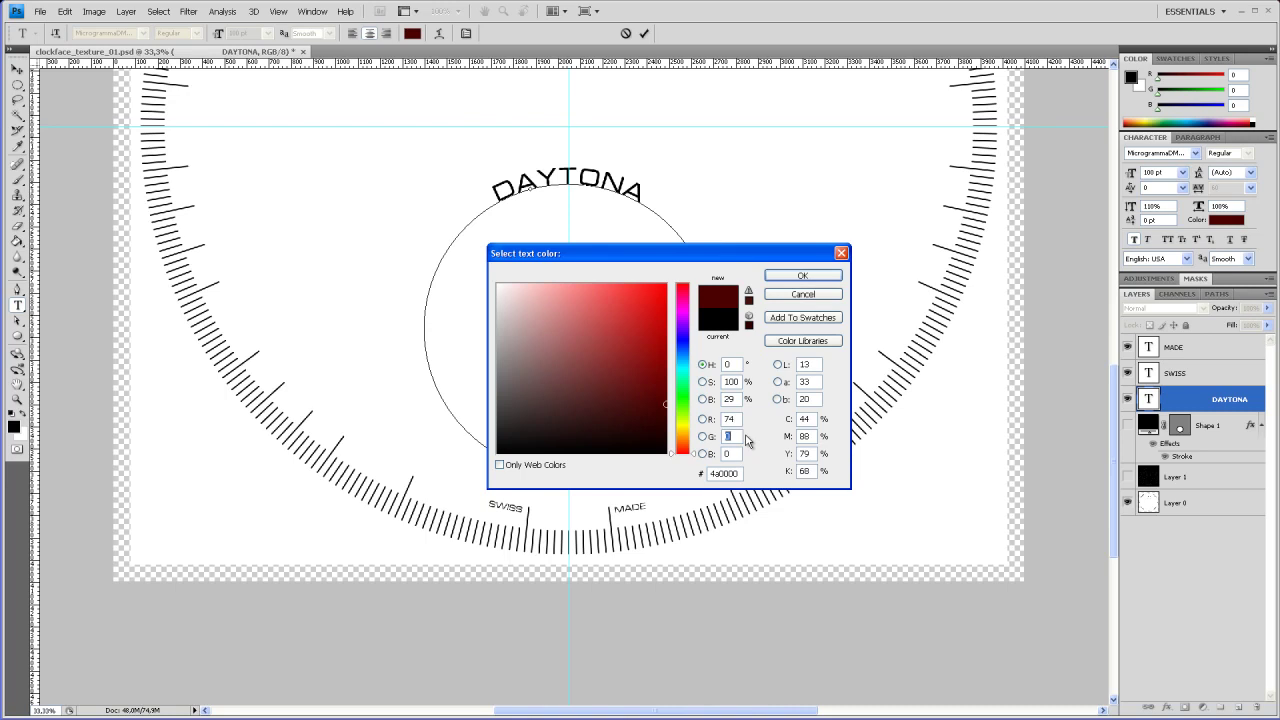
text(34)
text(32)
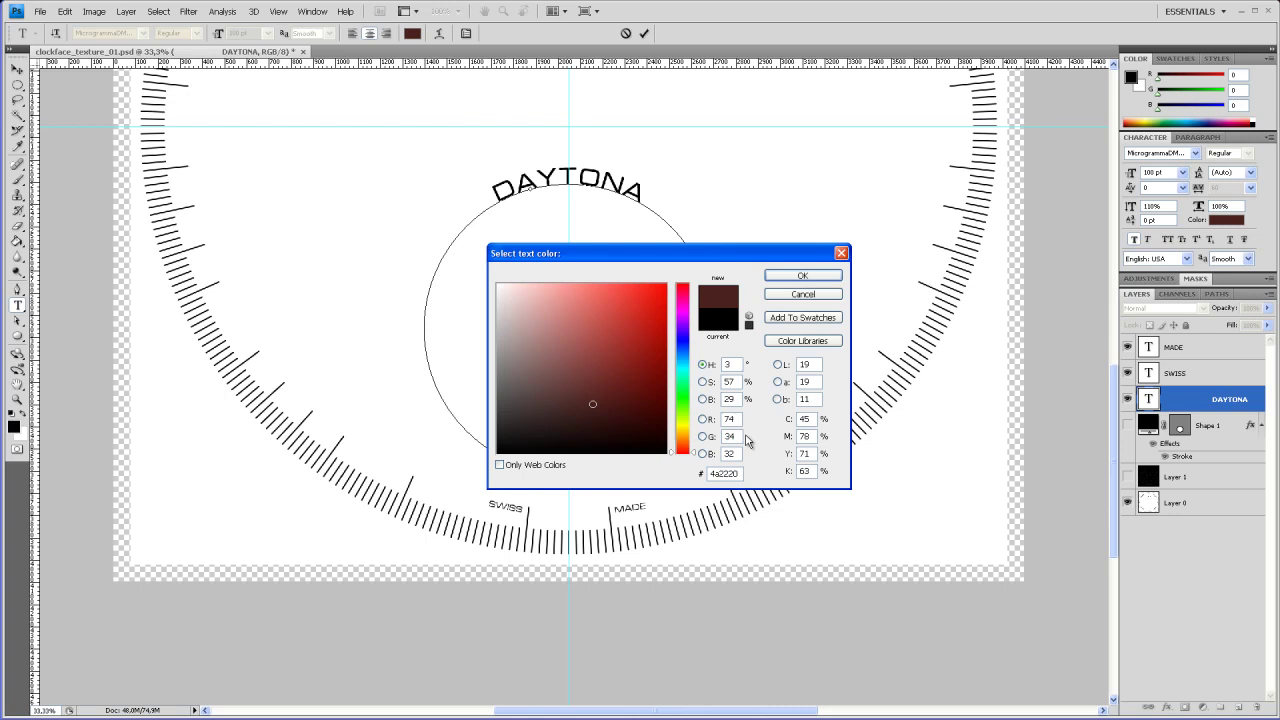
click(830, 276)
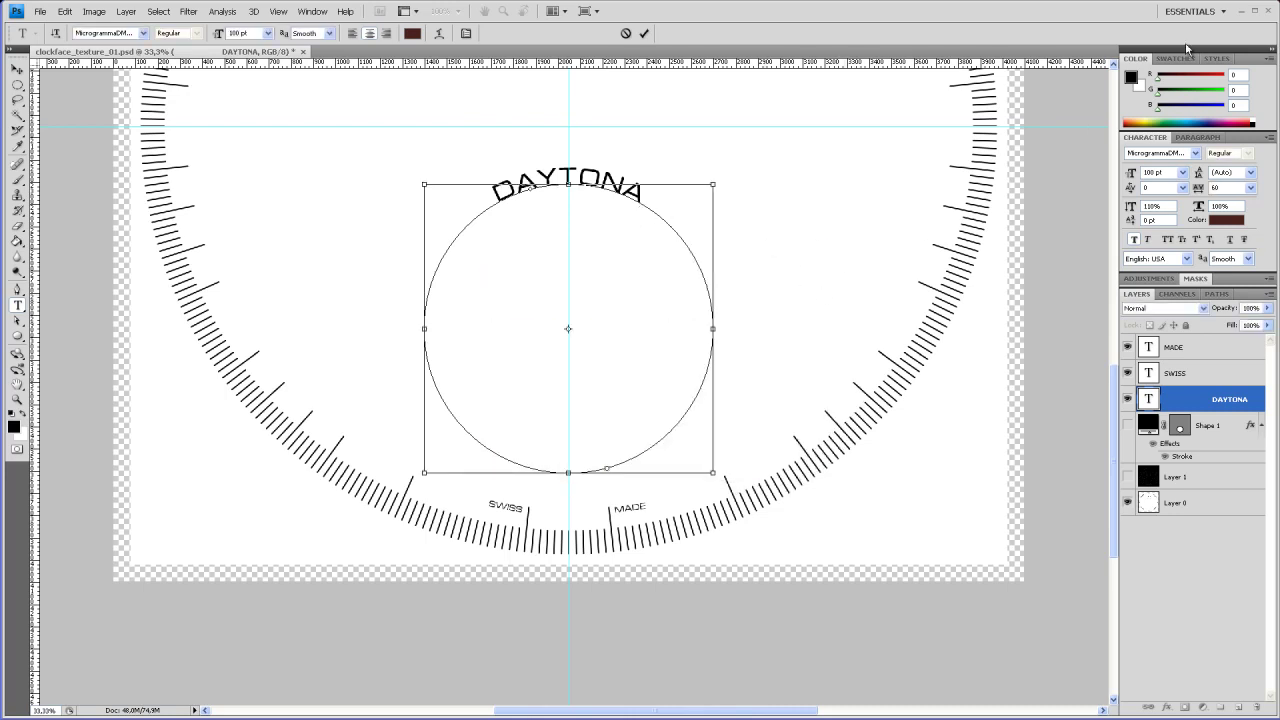
key(ctrl+plus)
key(ctrl+plus)
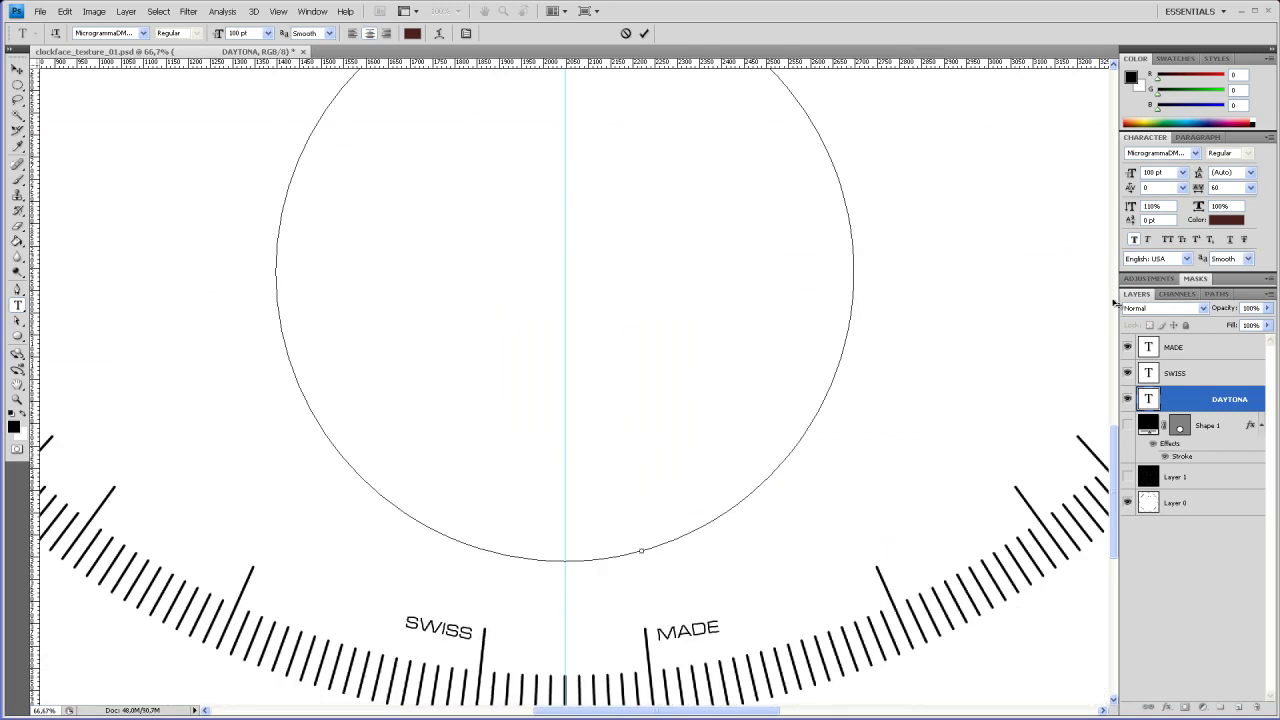
scroll(1114, 302, up, 5)
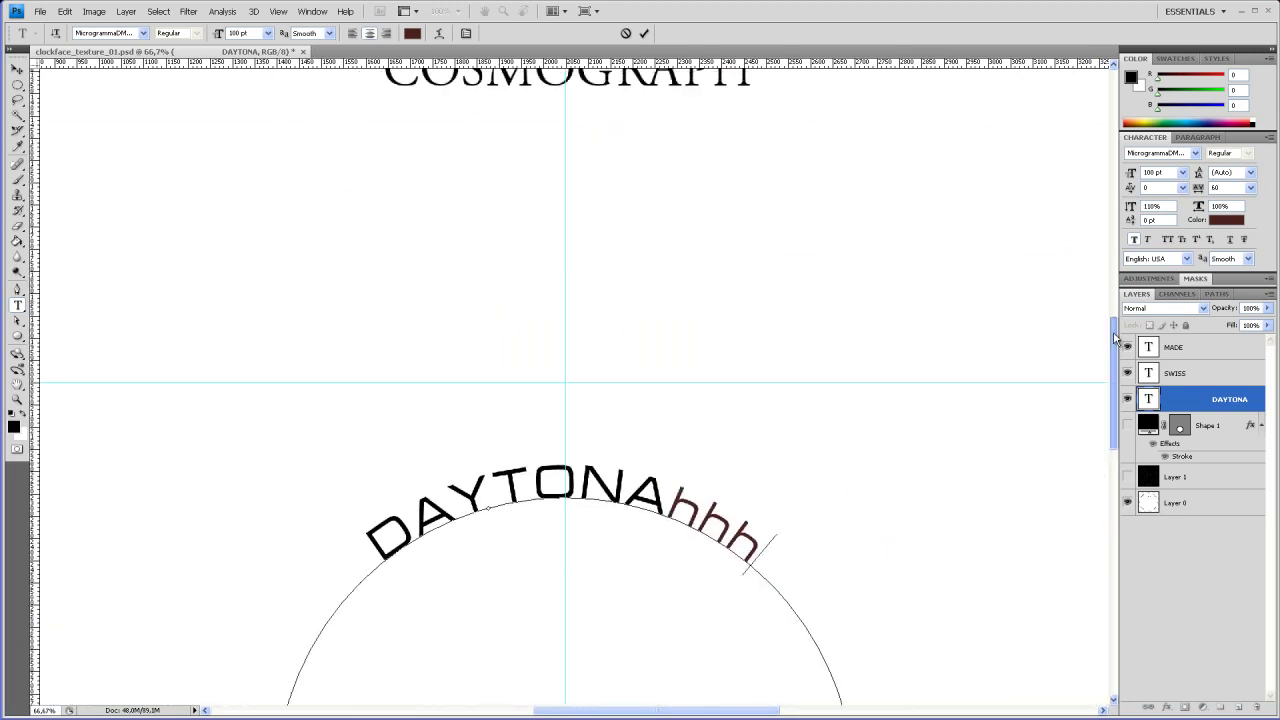
scroll(1114, 338, down, 2)
key(BackSpace)
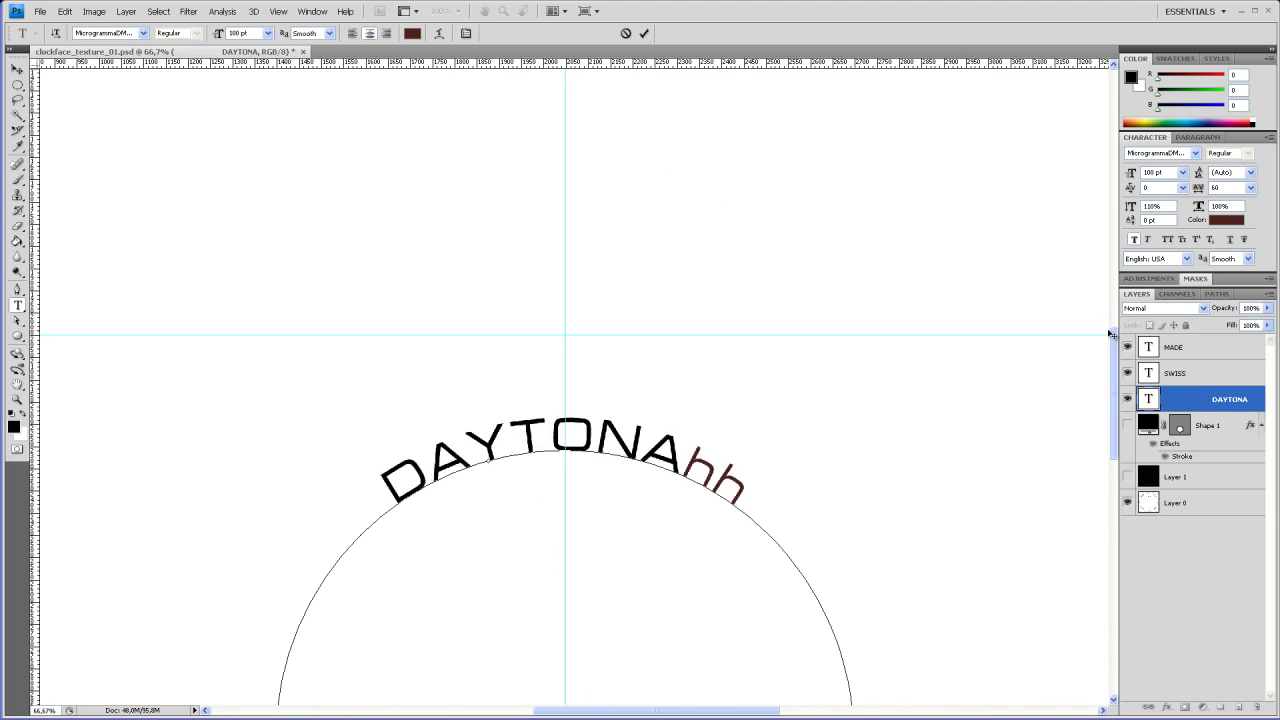
key(BackSpace)
key(BackSpace)
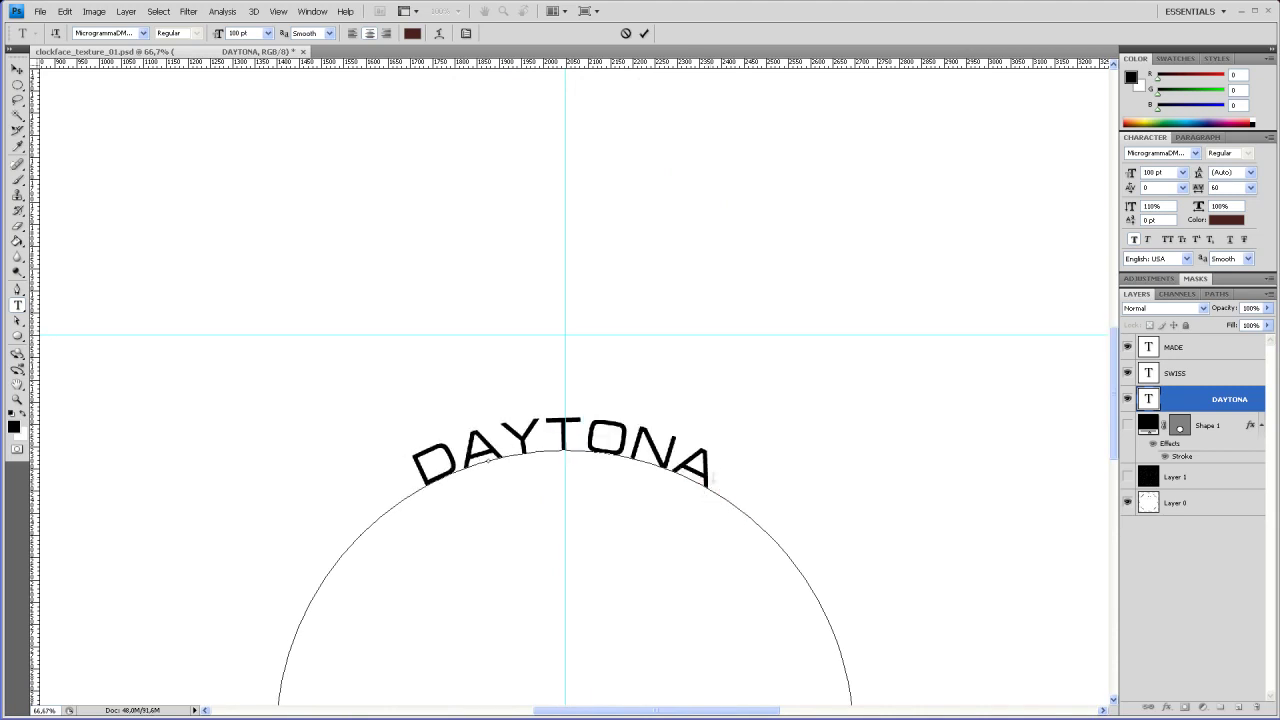
Recolour all of DAYTONA reddish-brown (R75 G34 B32, #4b2220).
drag(713, 468, 410, 475)
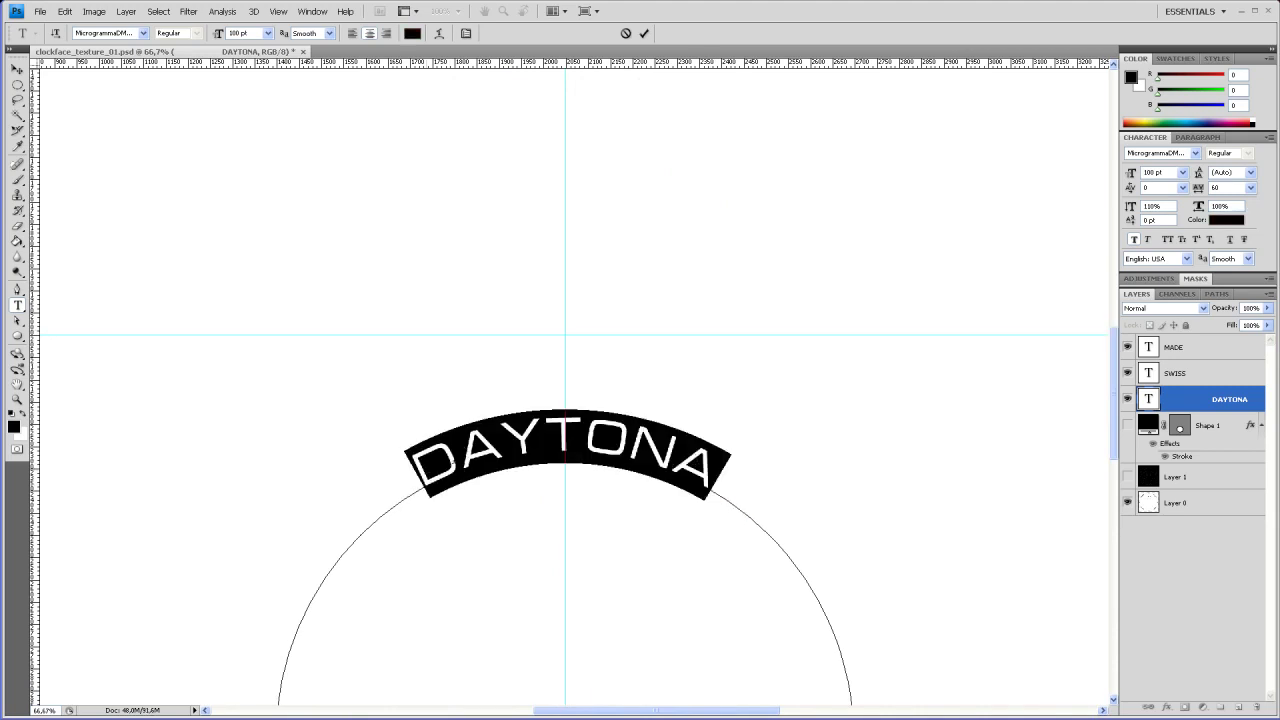
click(1228, 221)
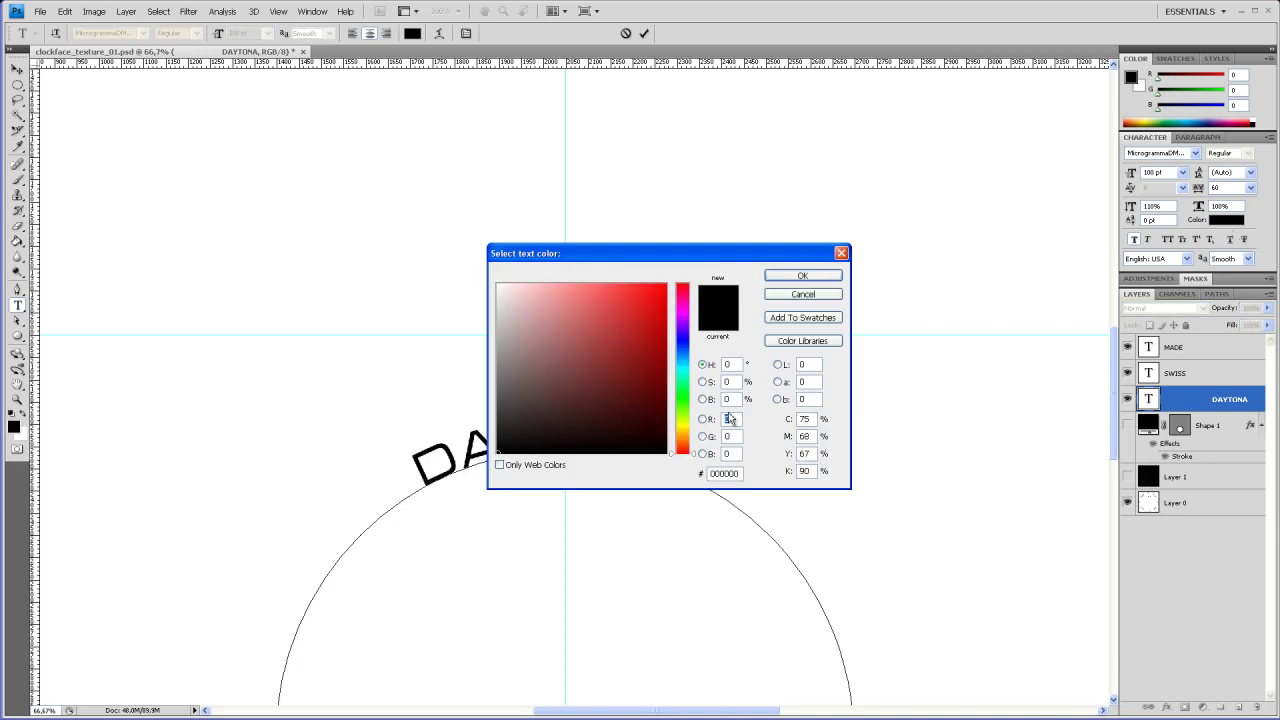
text(75)
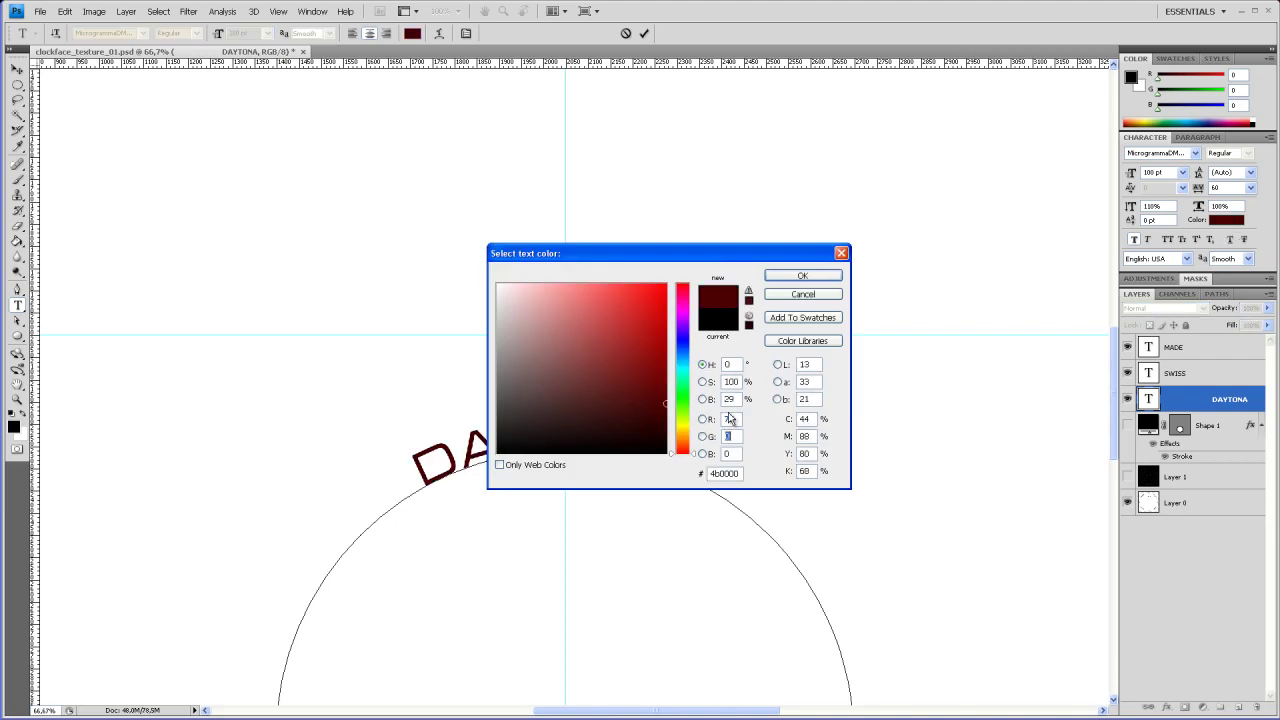
text(34)
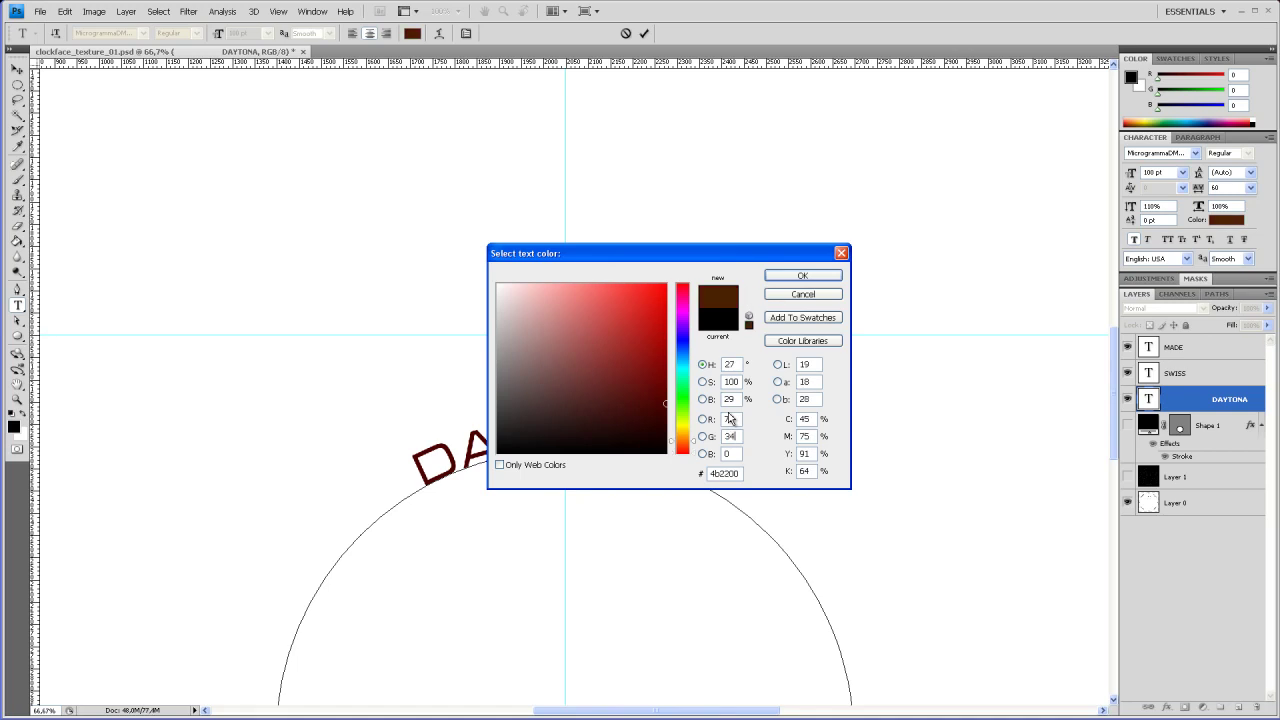
key(Tab)
text(34)
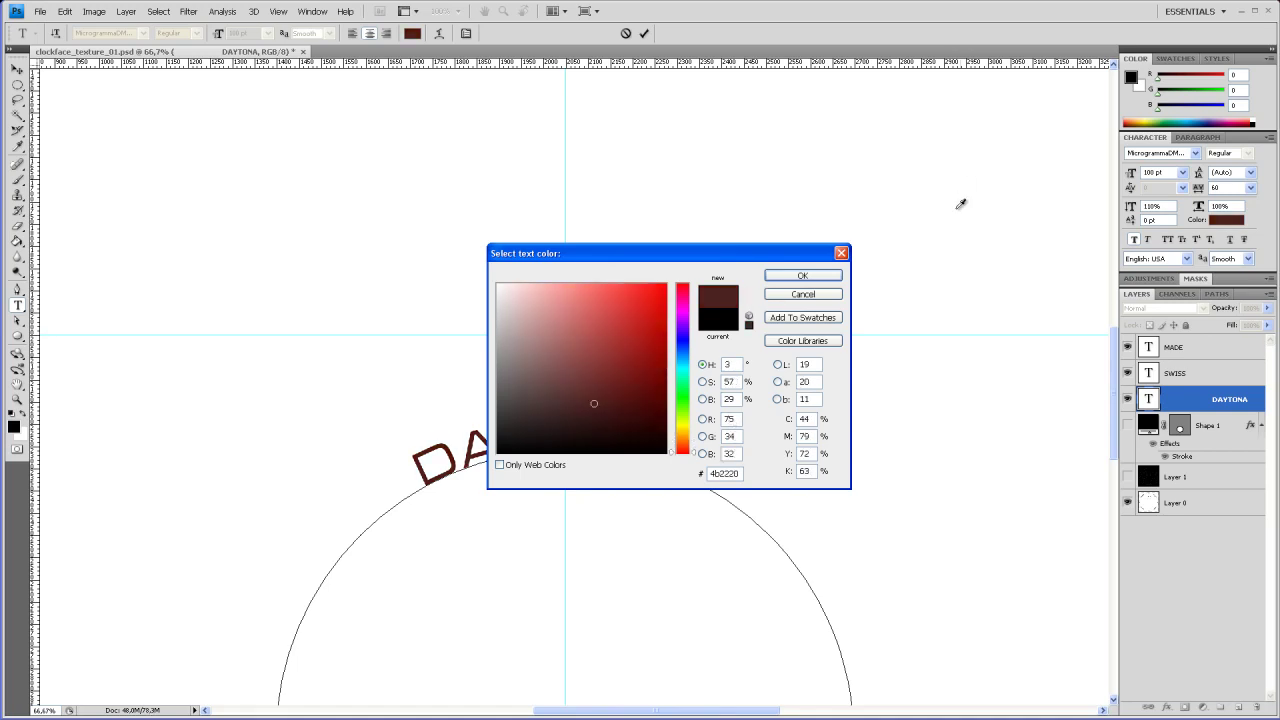
click(804, 277)
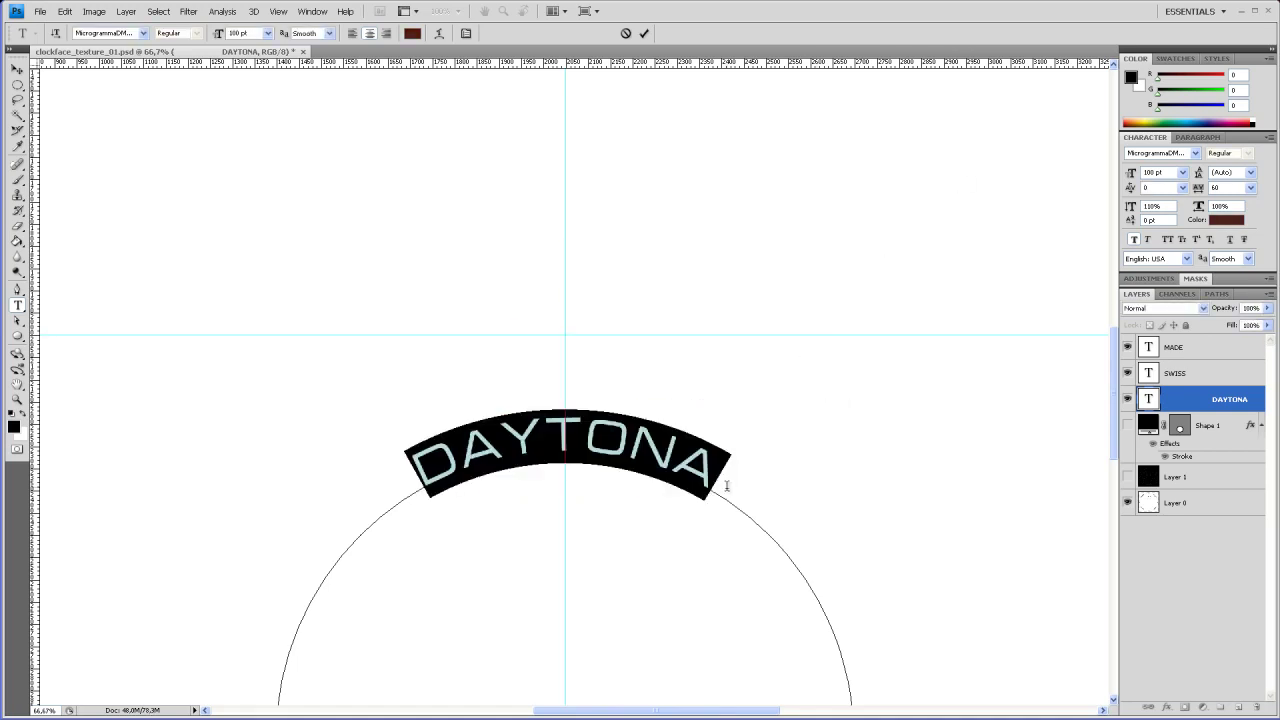
click(727, 484)
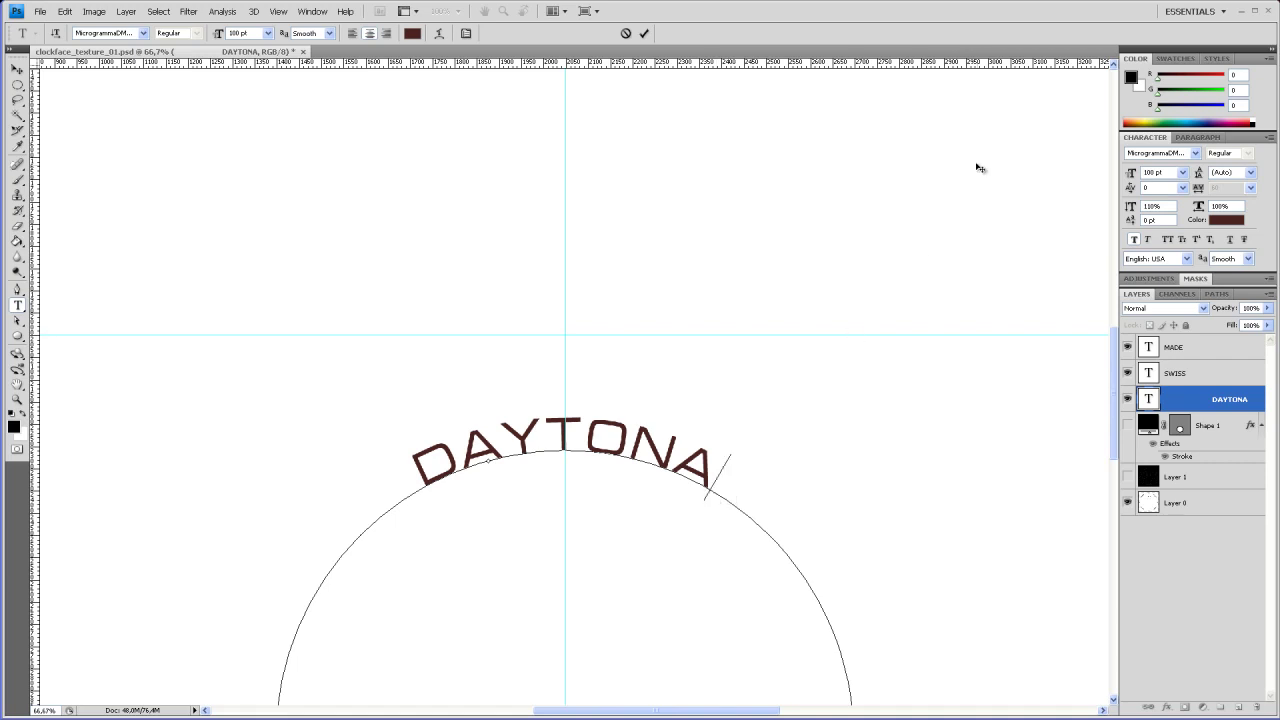
key(ctrl+minus)
key(ctrl+minus)
key(ctrl+minus)
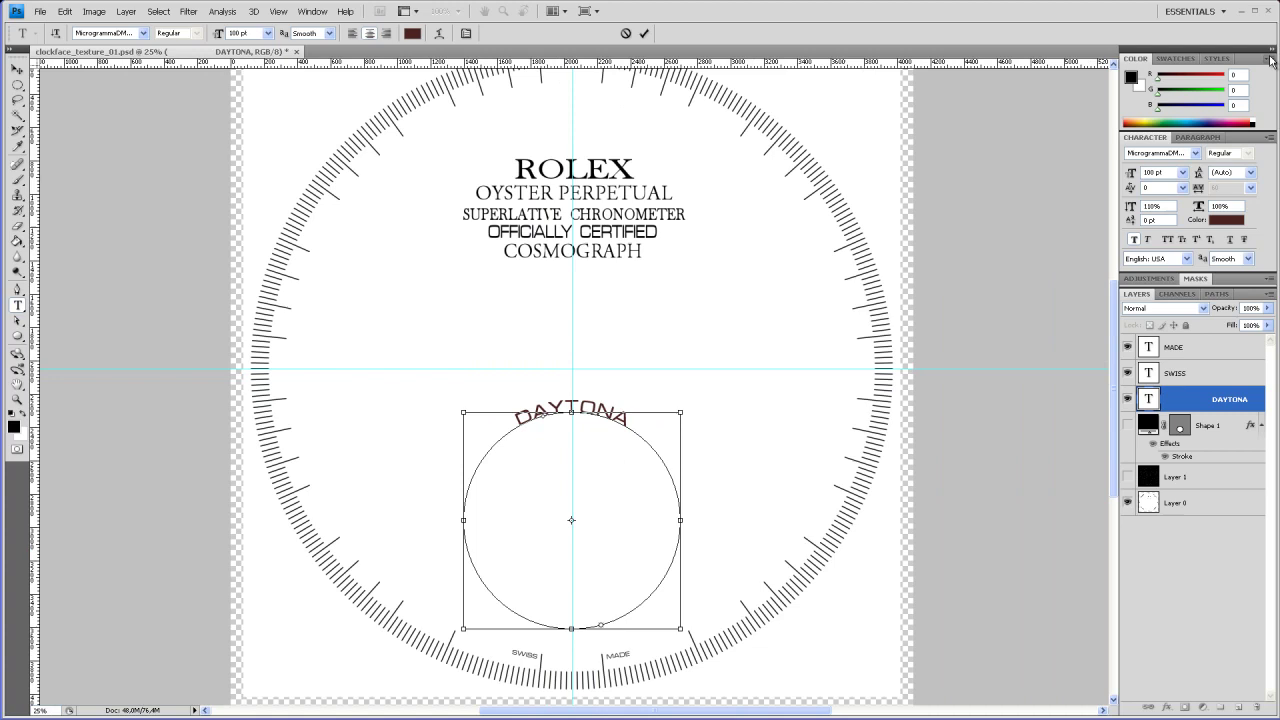
key(ctrl+minus)
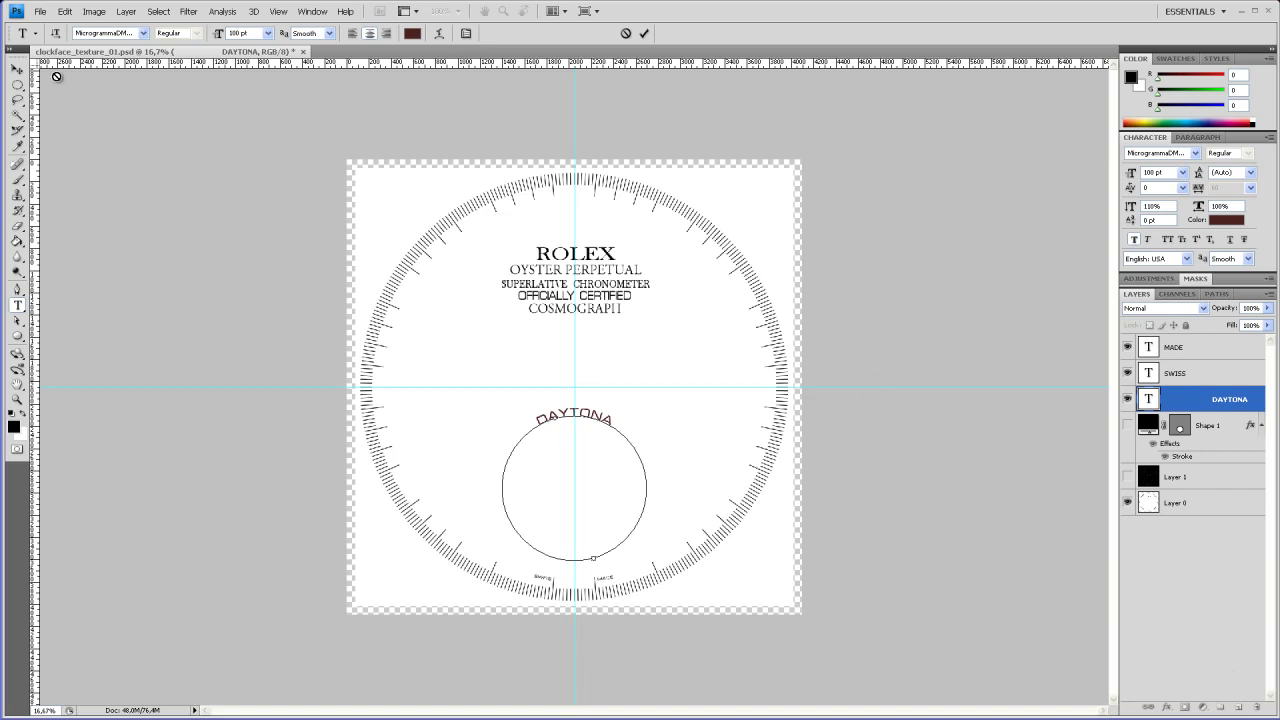
Add a white-filled Layer 2 and move it below Layer 0.
click(17, 68)
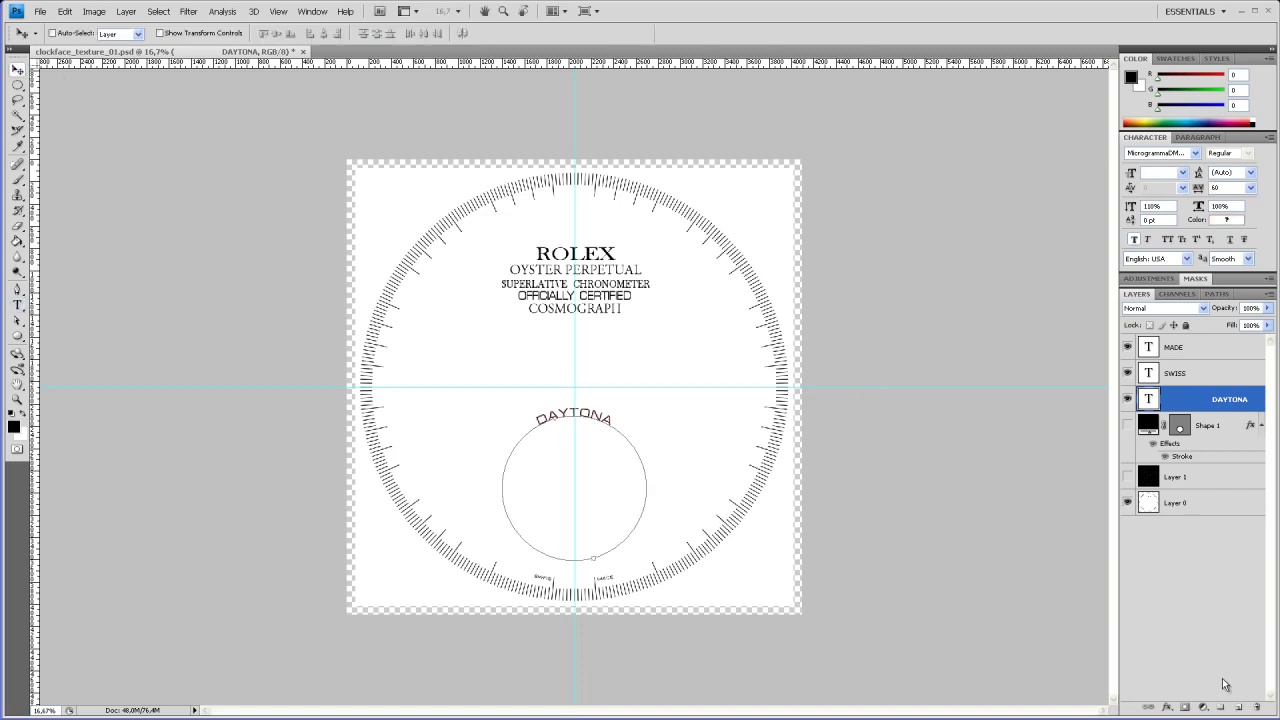
click(1238, 708)
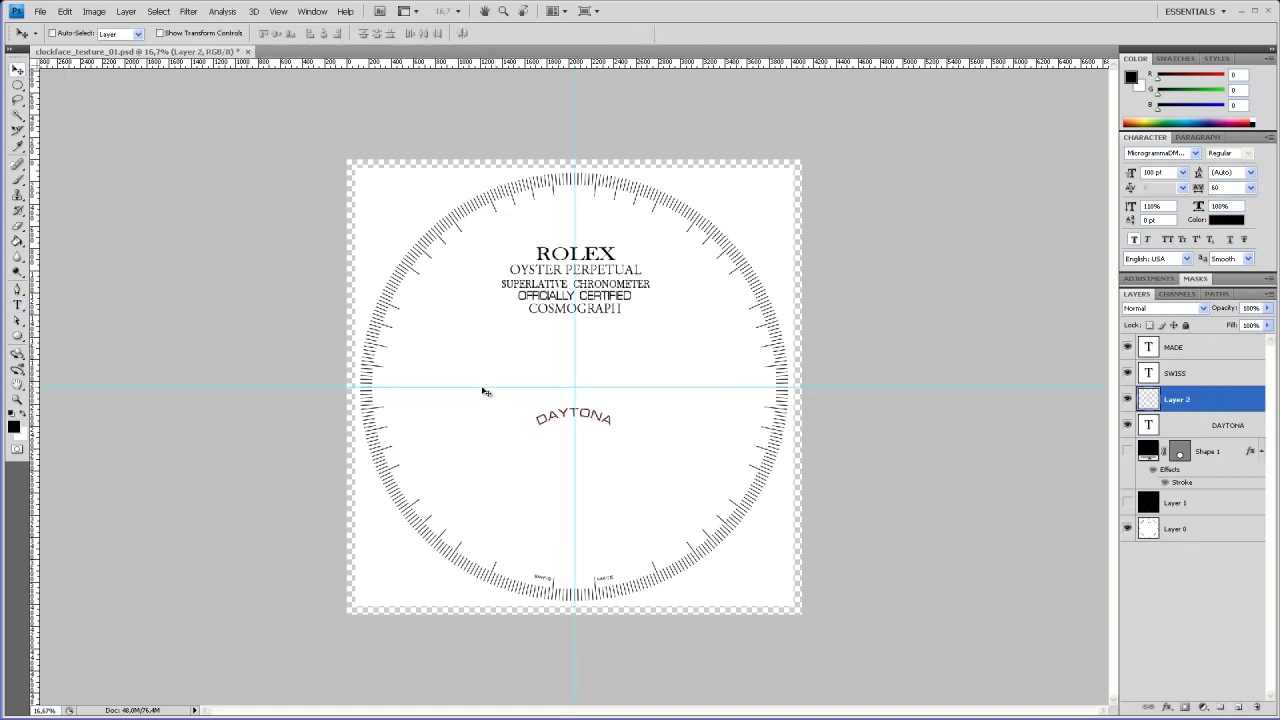
click(24, 420)
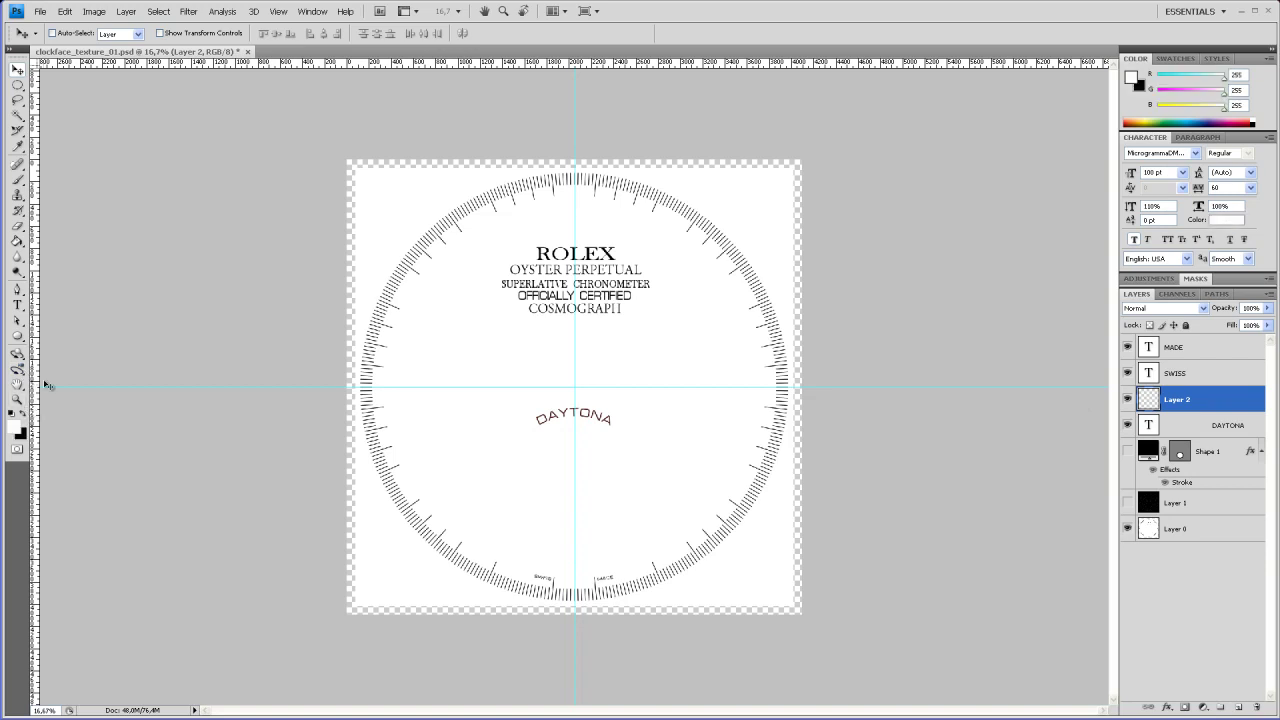
click(17, 241)
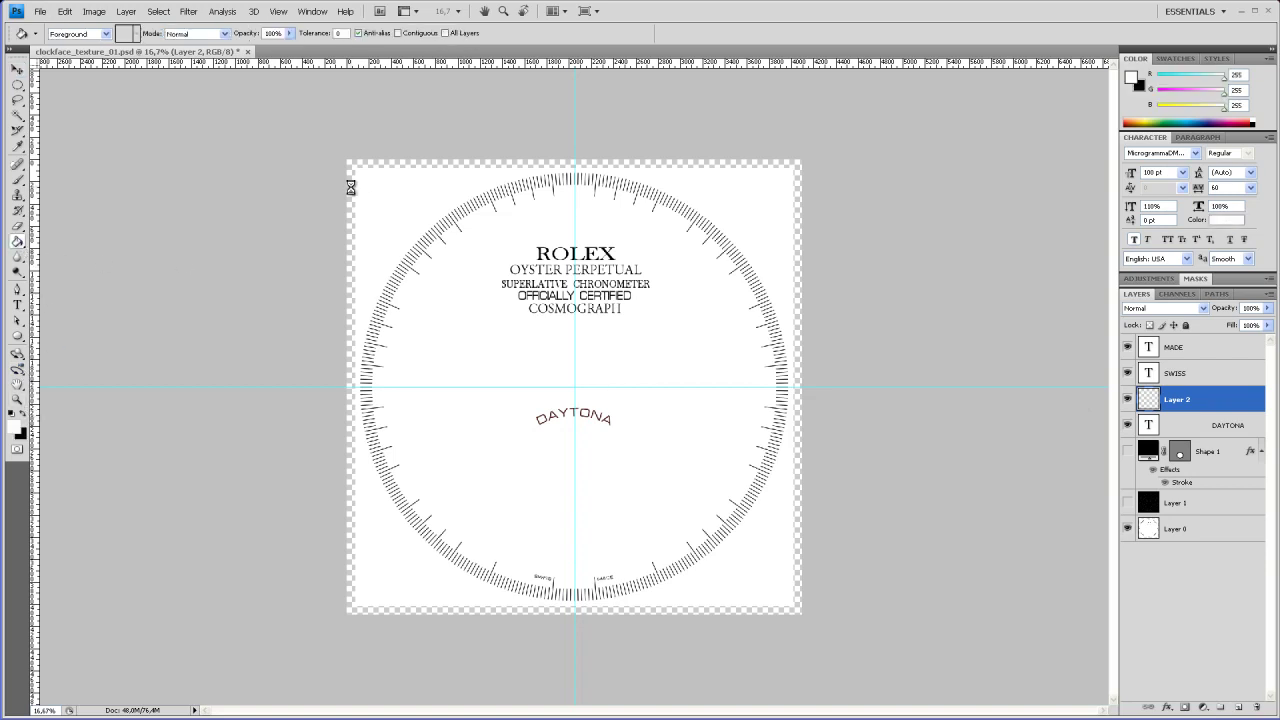
click(400, 237)
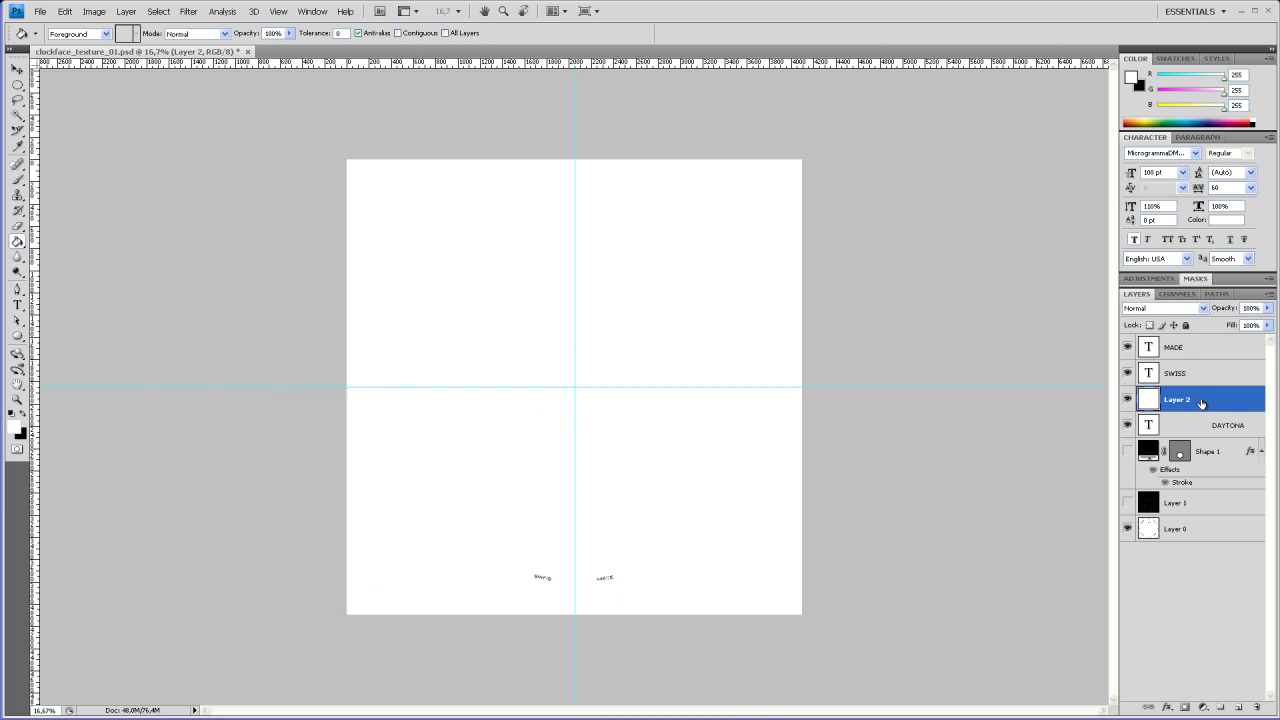
drag(1197, 401, 1187, 555)
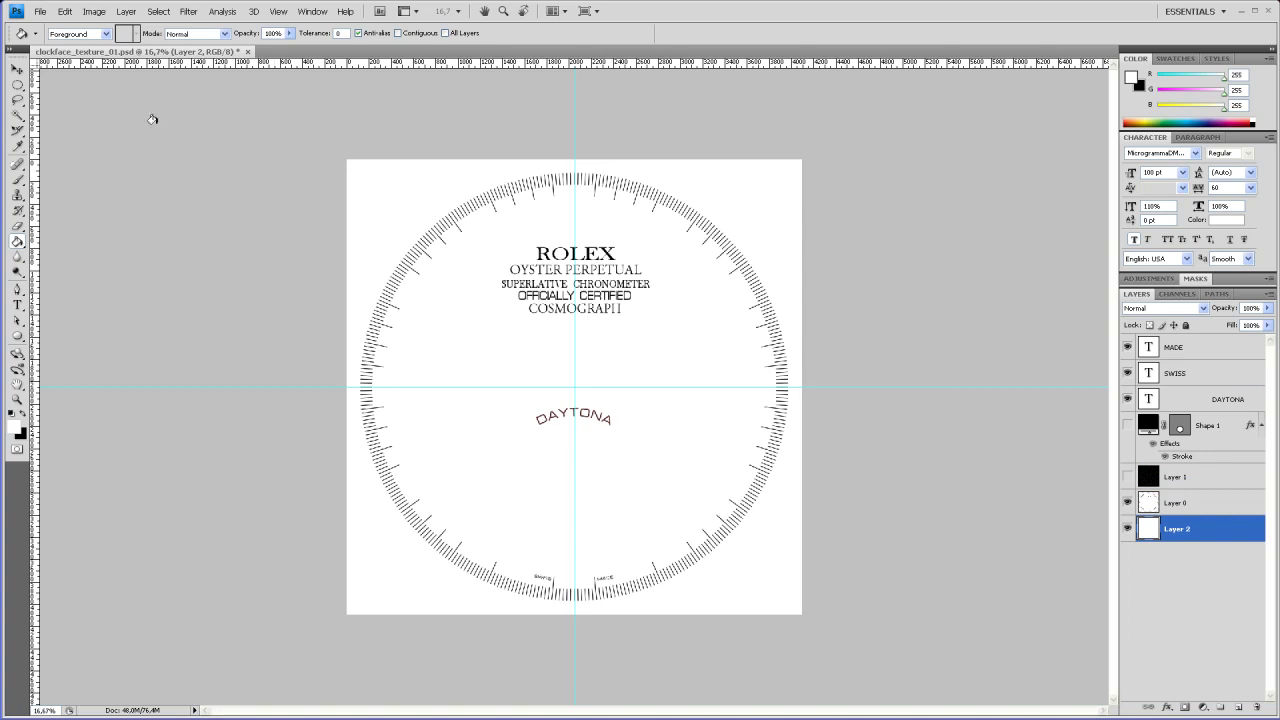
Save the layered dial as a PSD, replacing the existing file.
click(40, 11)
click(126, 176)
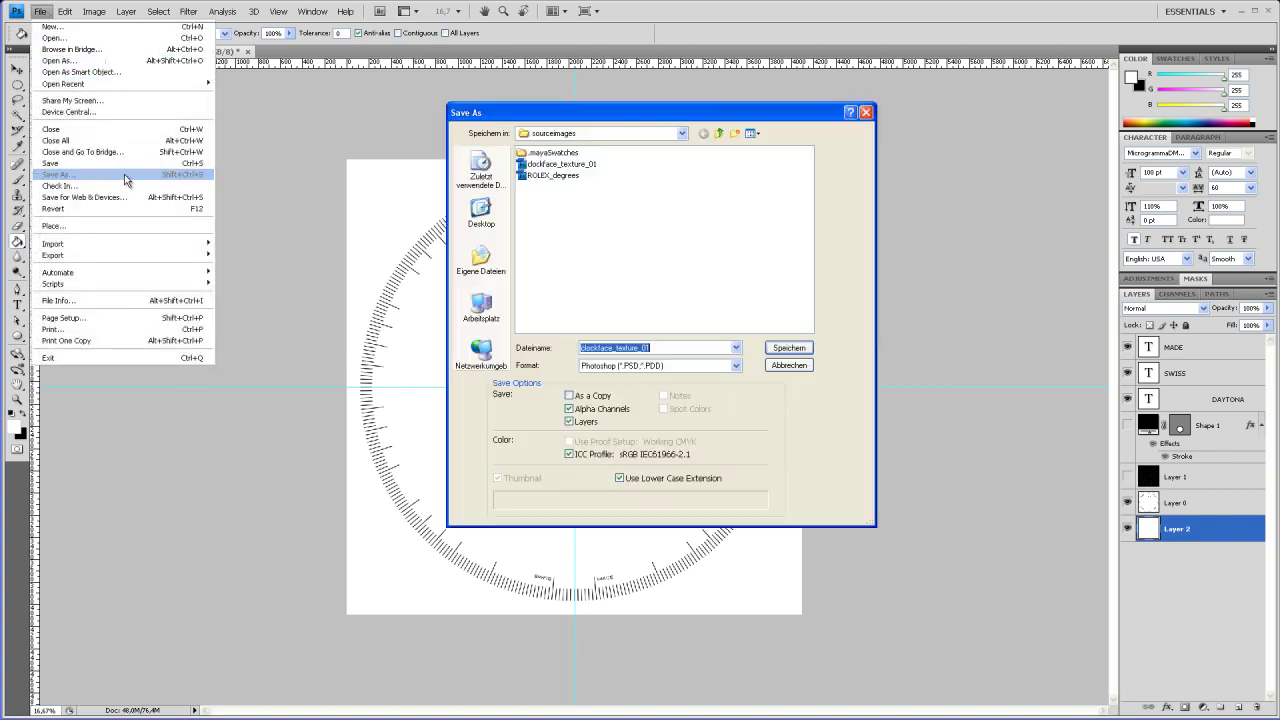
click(736, 365)
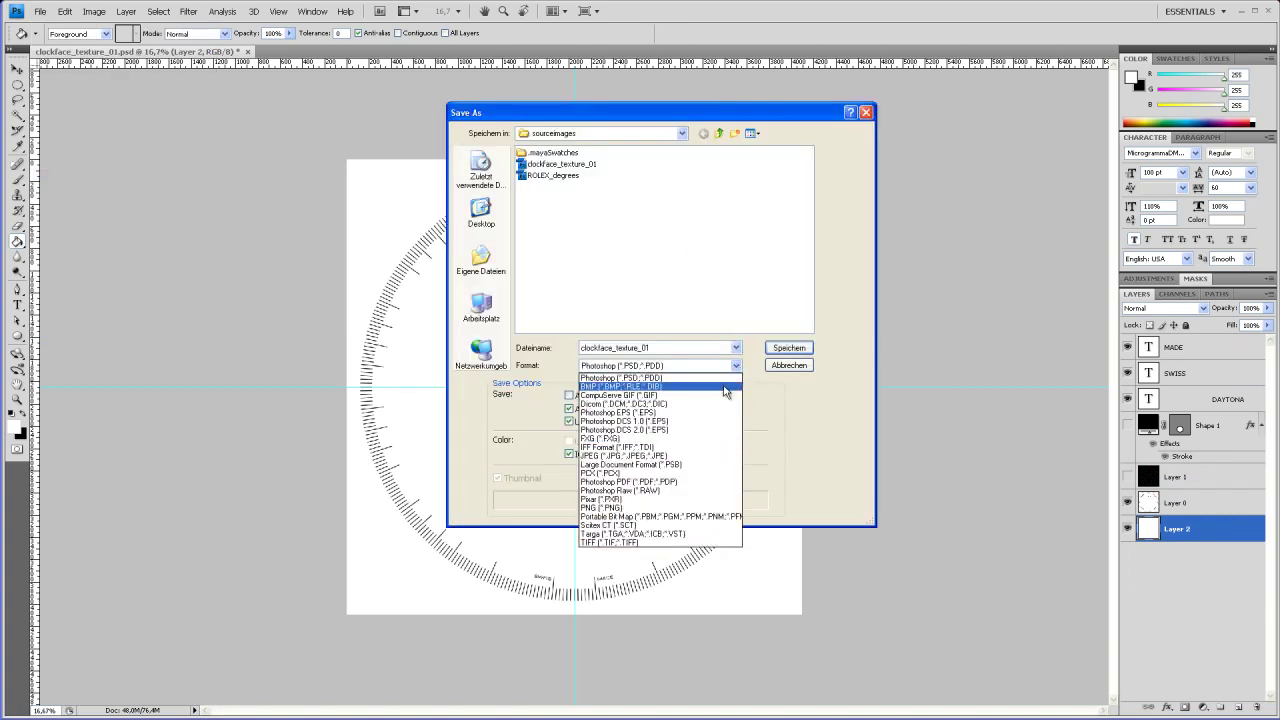
click(725, 378)
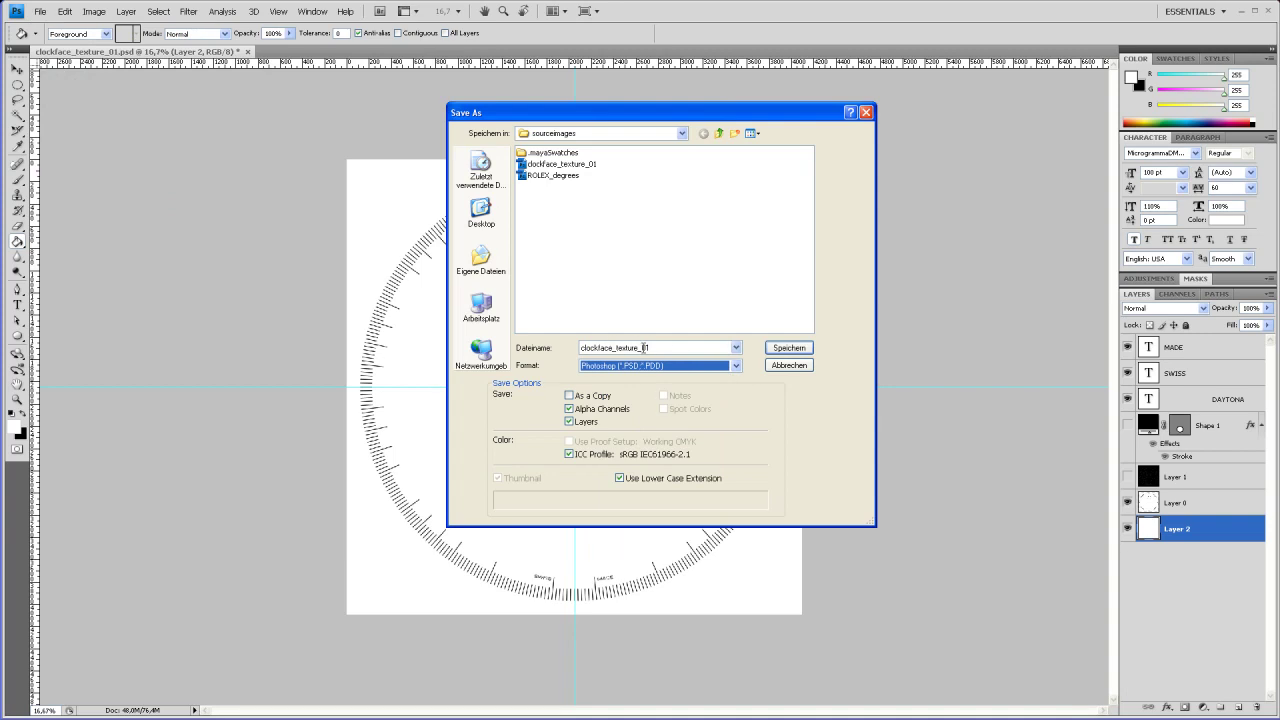
click(776, 350)
click(626, 276)
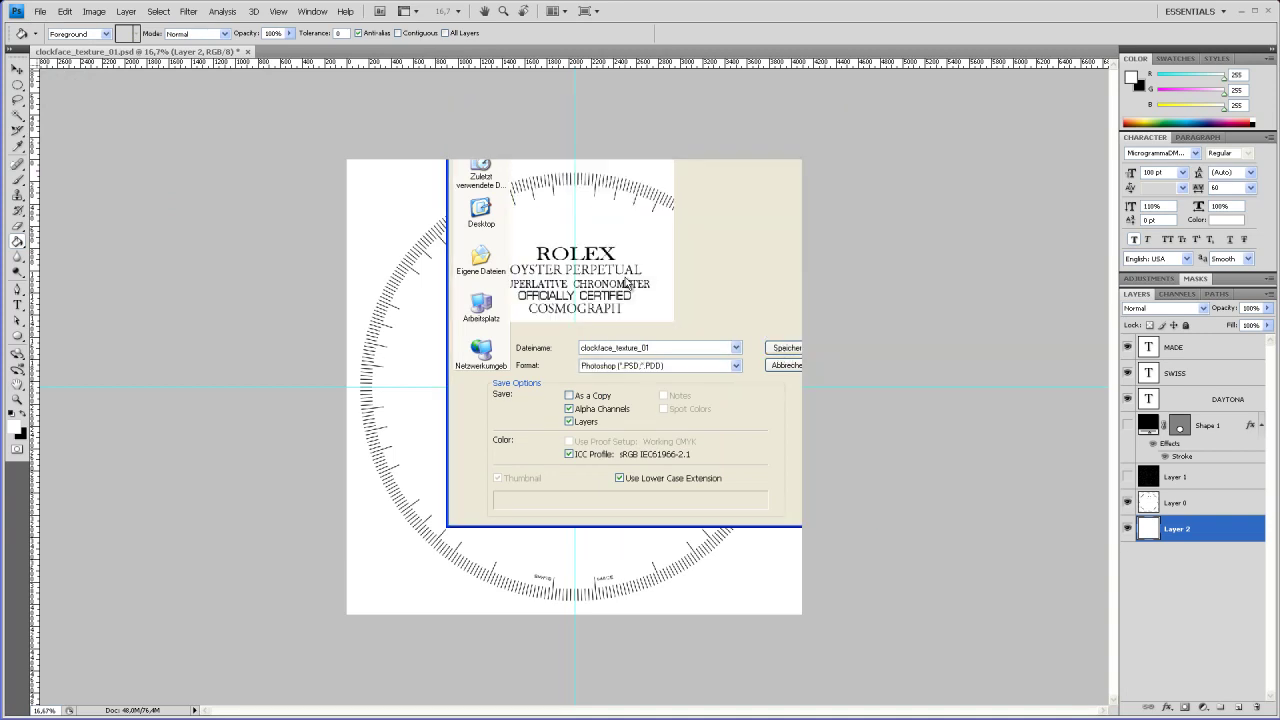
click(786, 256)
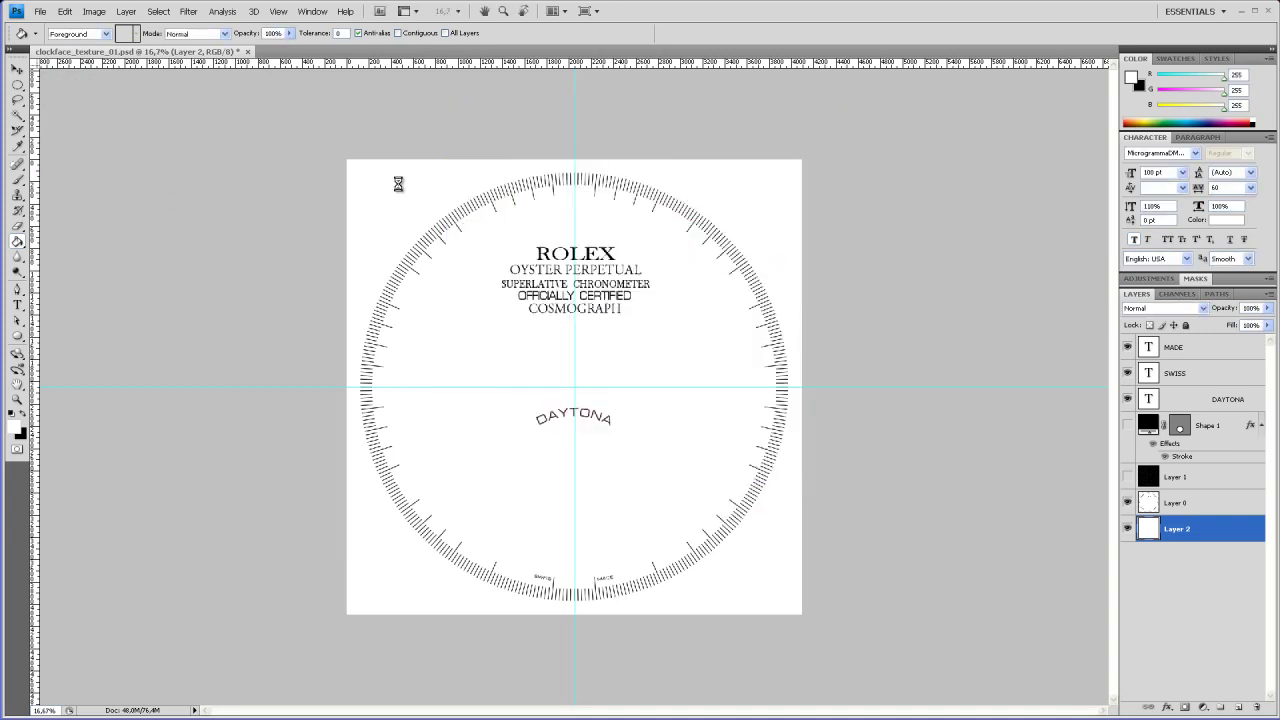
Save the dial as Targa clockface_texture_02 at 32 bits/pixel.
click(44, 14)
click(100, 174)
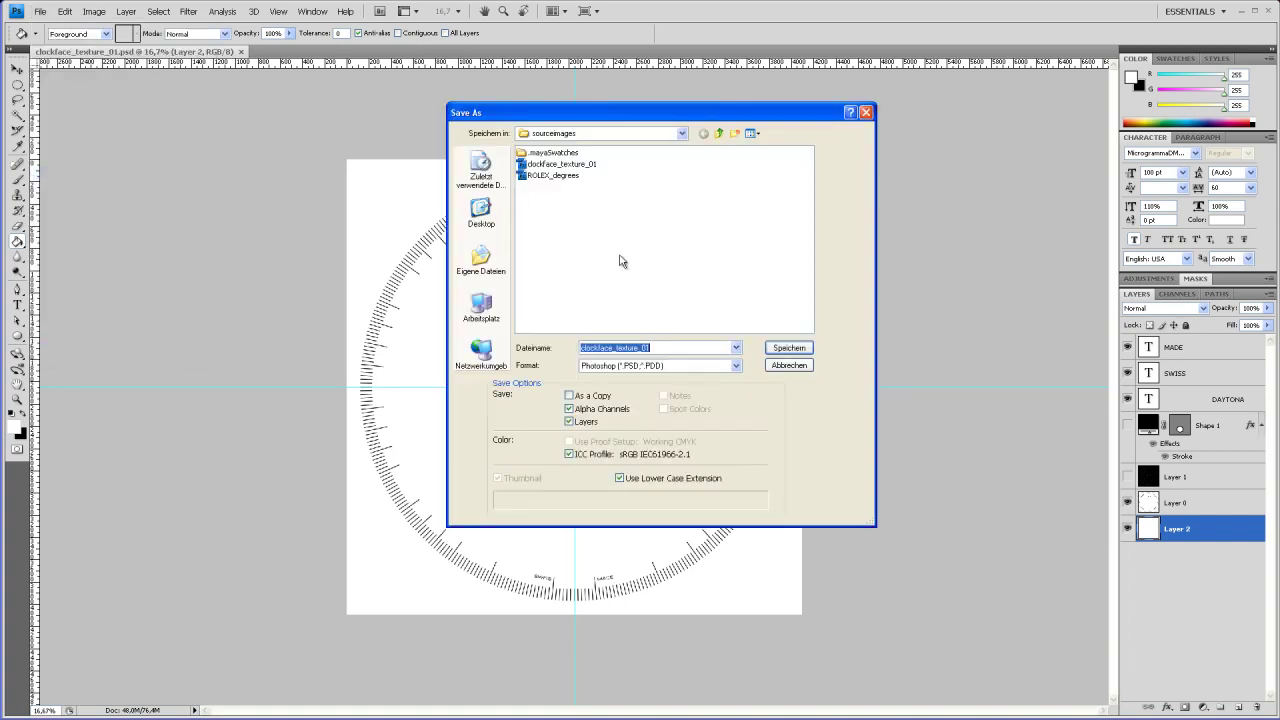
click(736, 365)
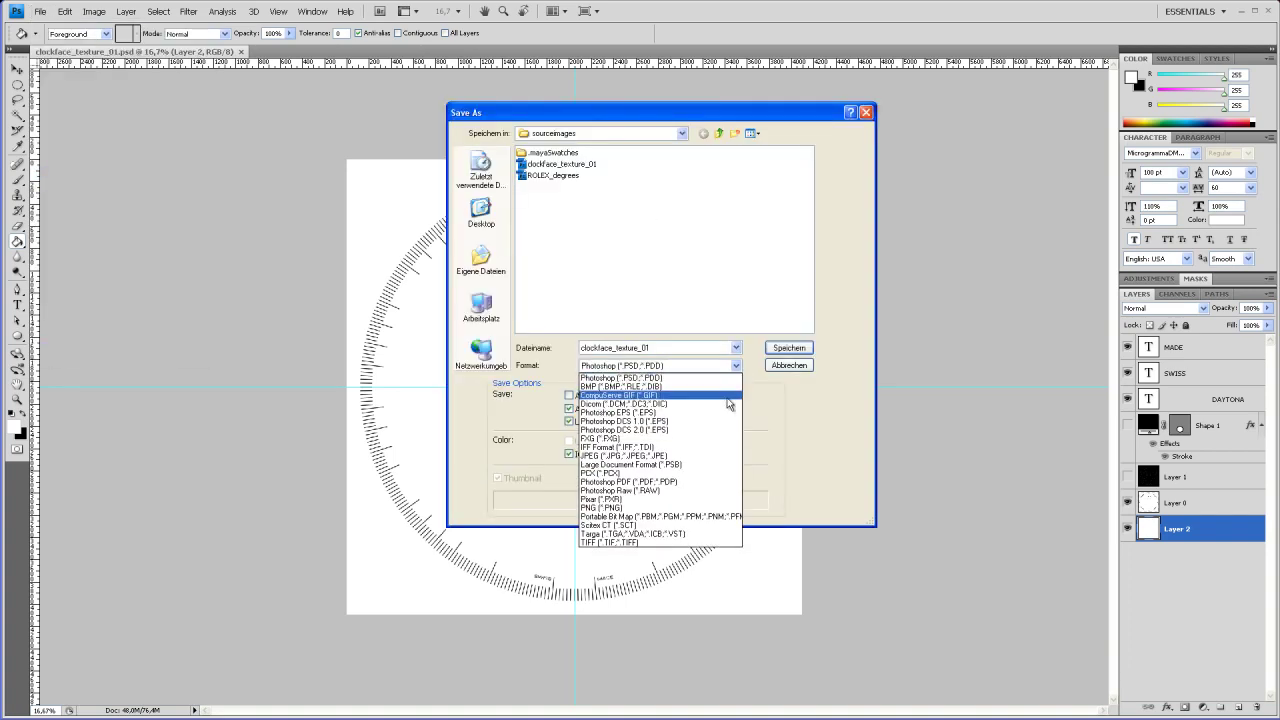
click(688, 538)
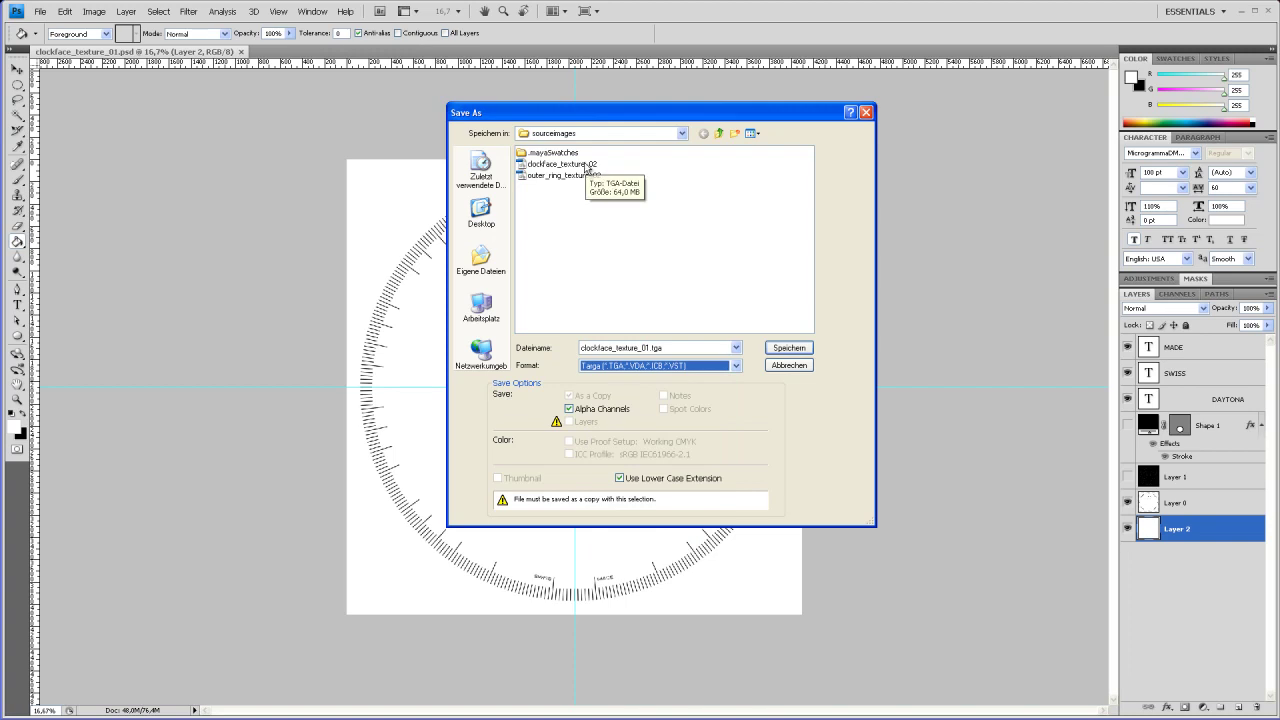
click(589, 167)
double_click(662, 345)
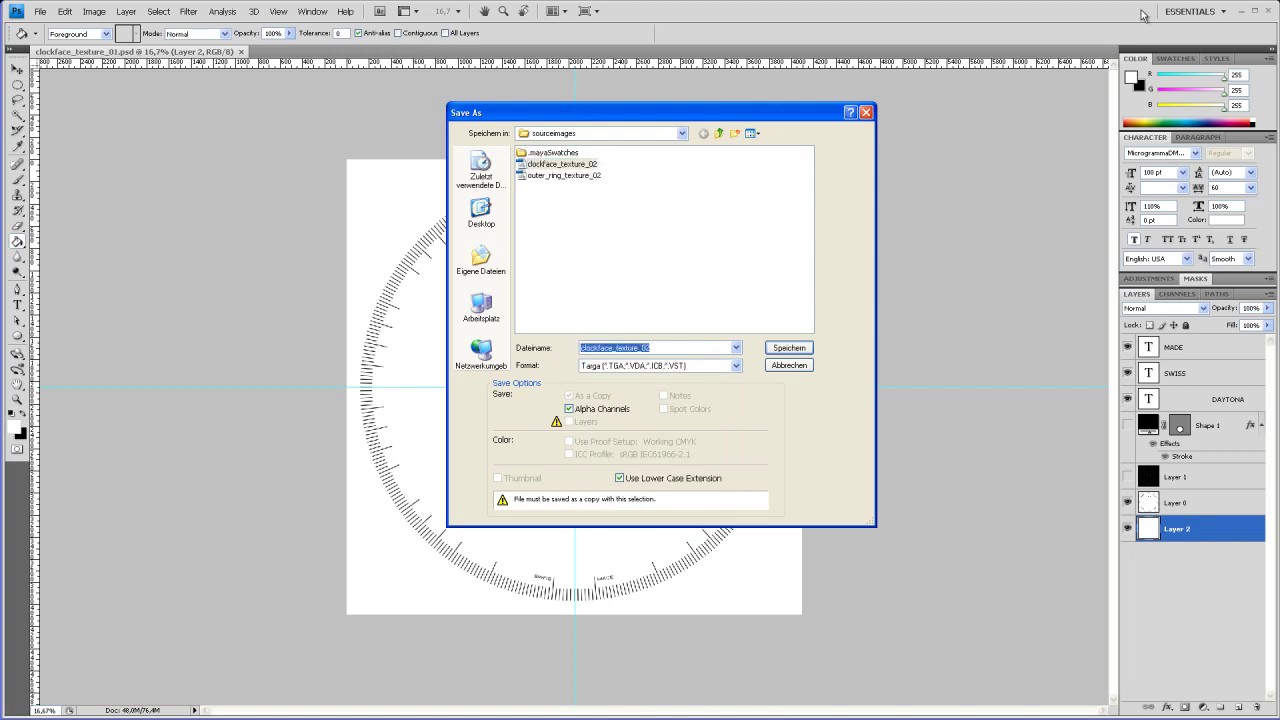
key(End)
key(Return)
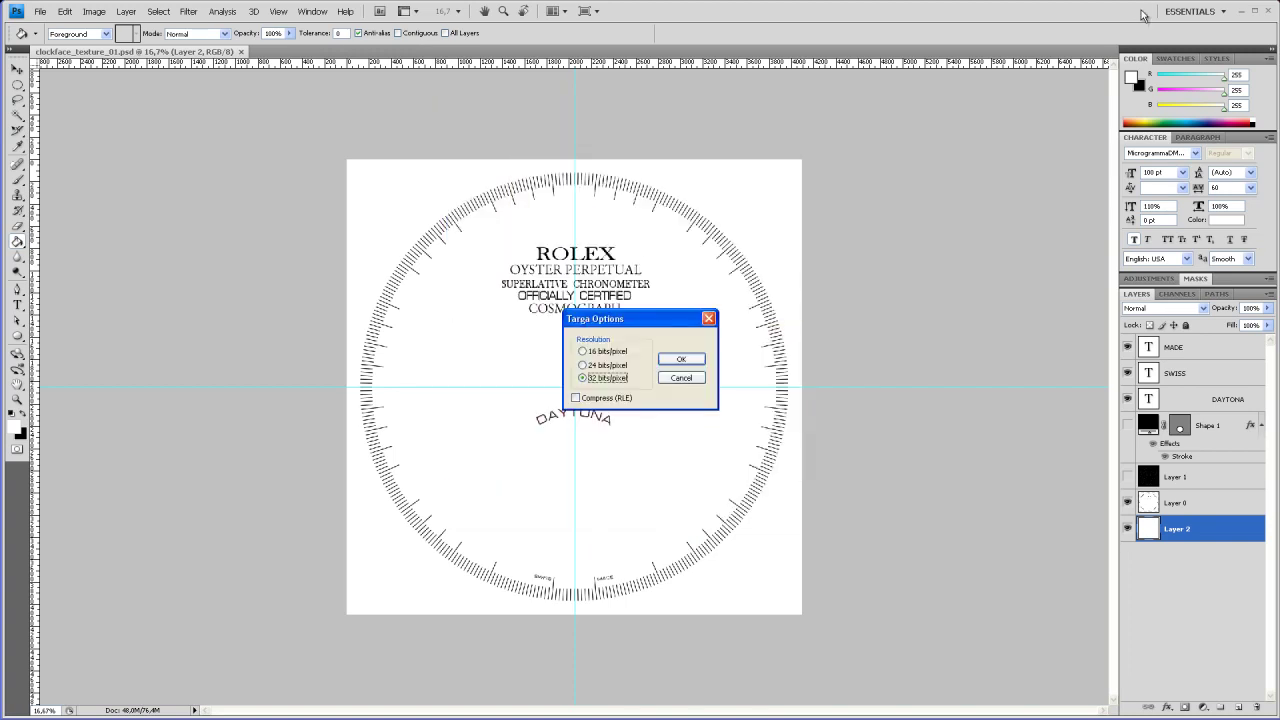
click(684, 361)
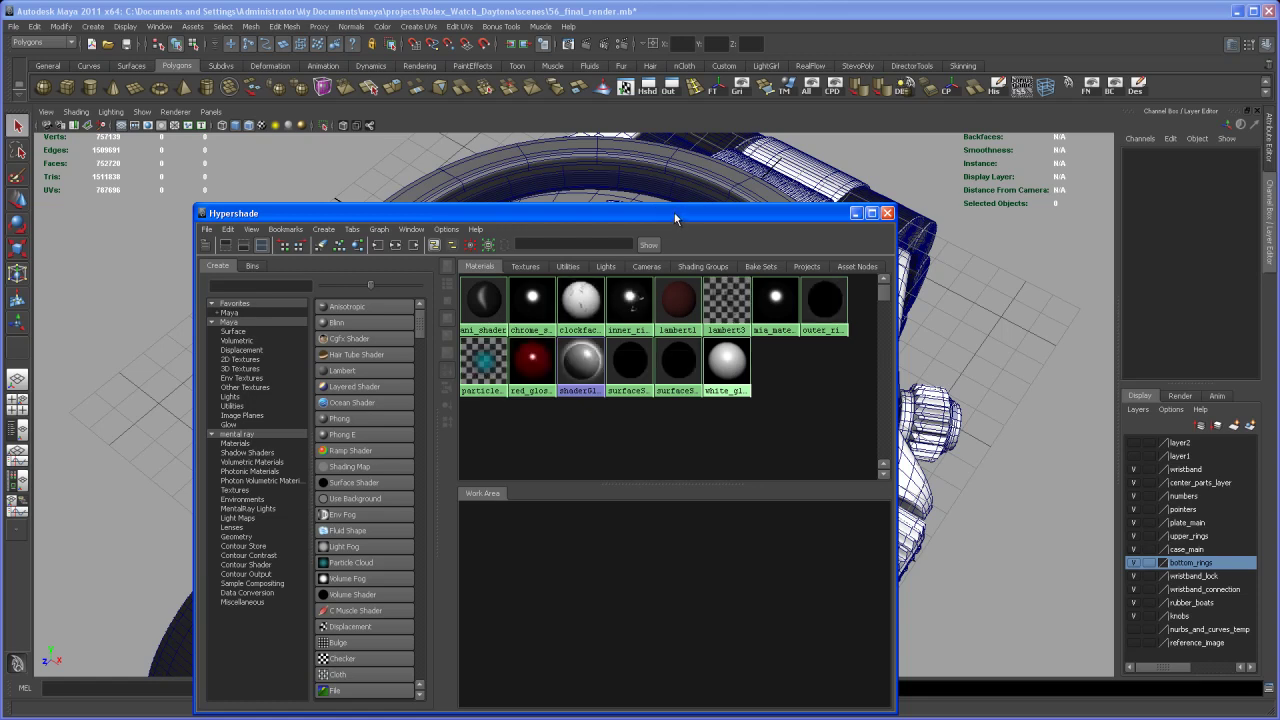
Point clockface_shader's file1 texture to clockface_texture_03.tga in Hypershade.
drag(674, 212, 732, 144)
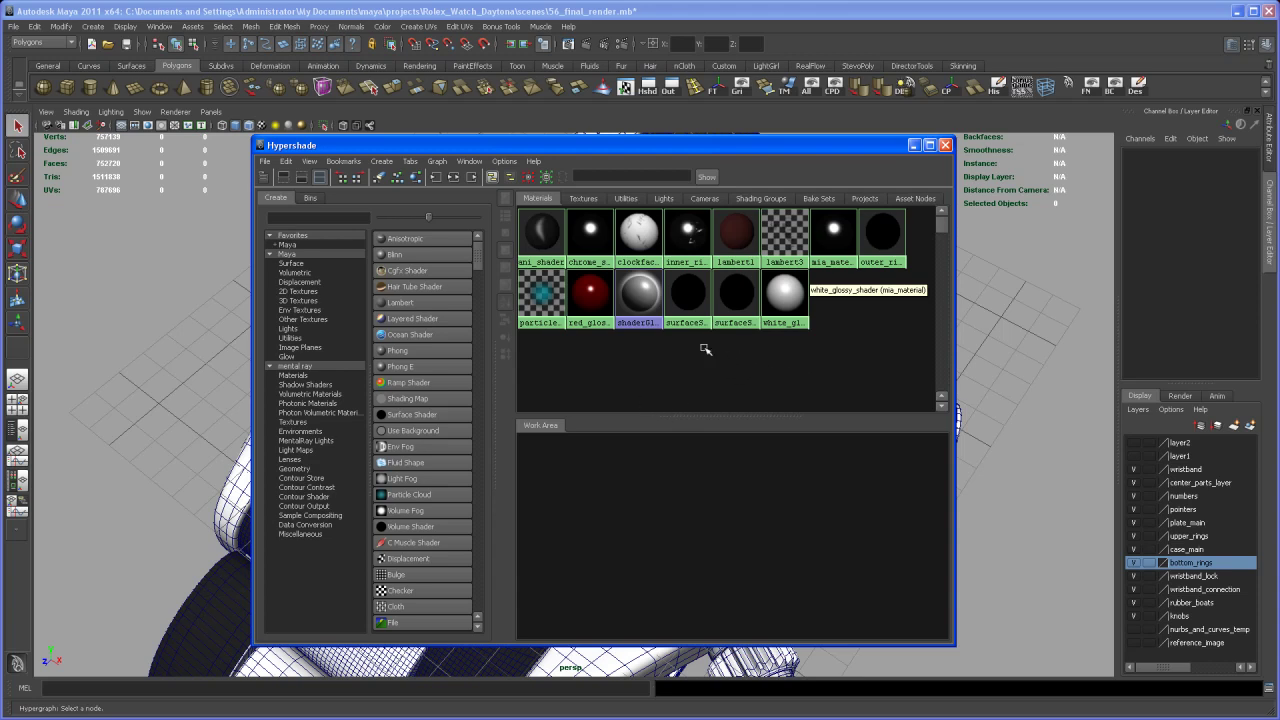
click(638, 235)
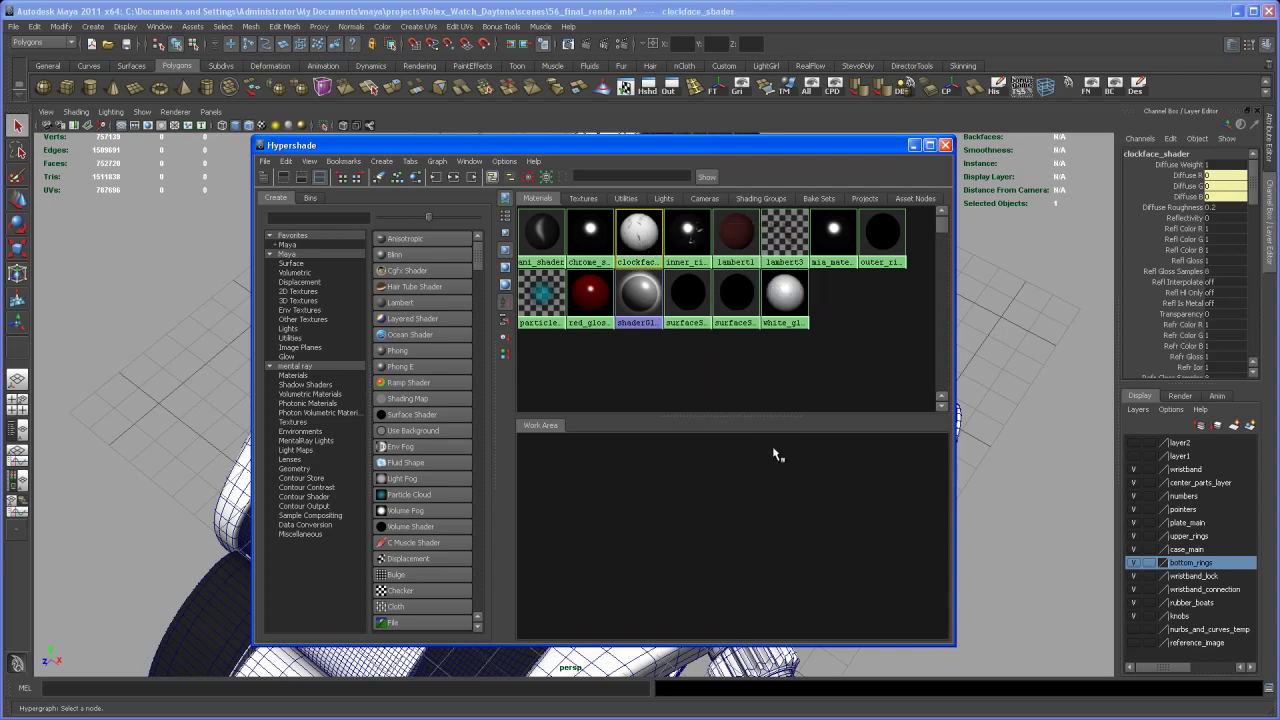
key(ctrl+a)
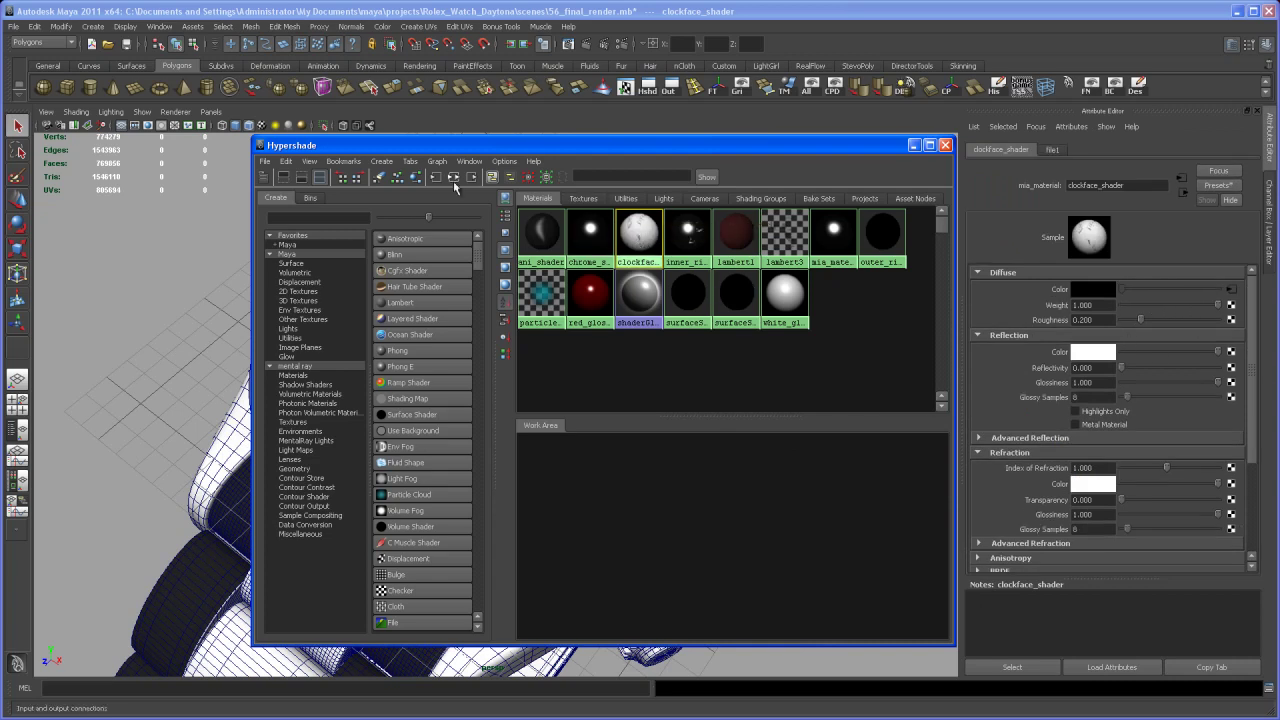
click(453, 177)
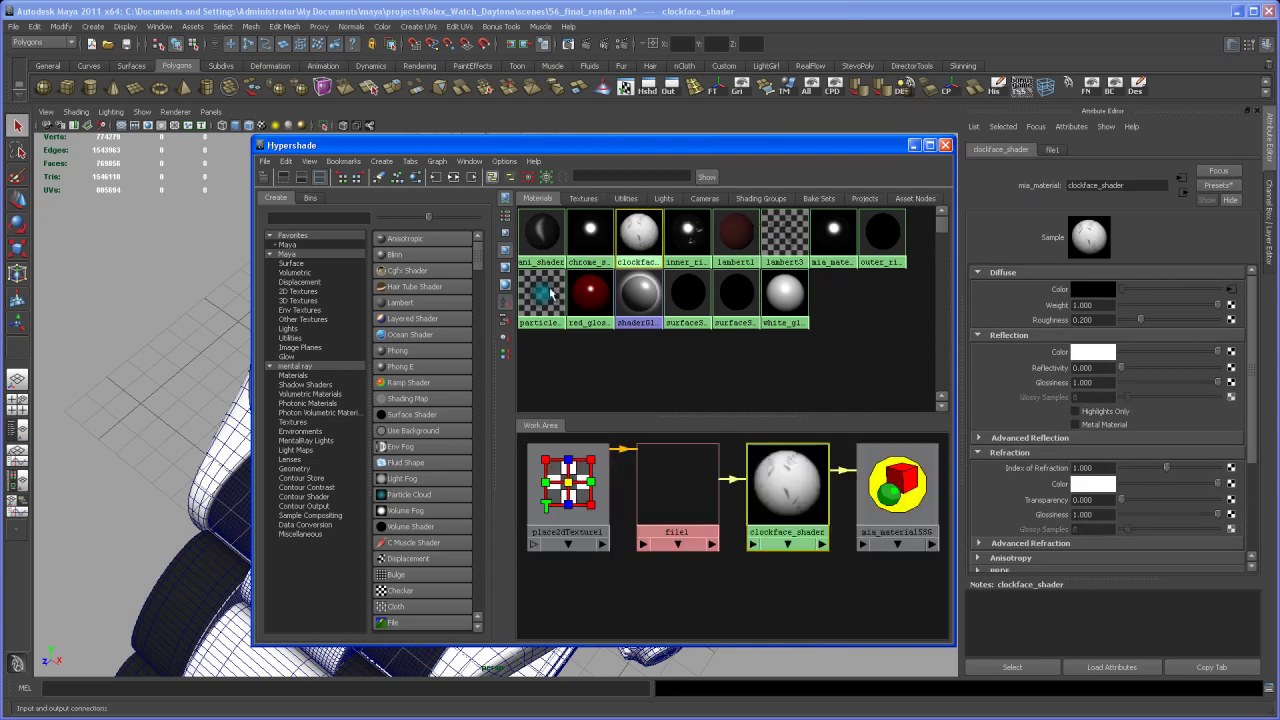
click(679, 498)
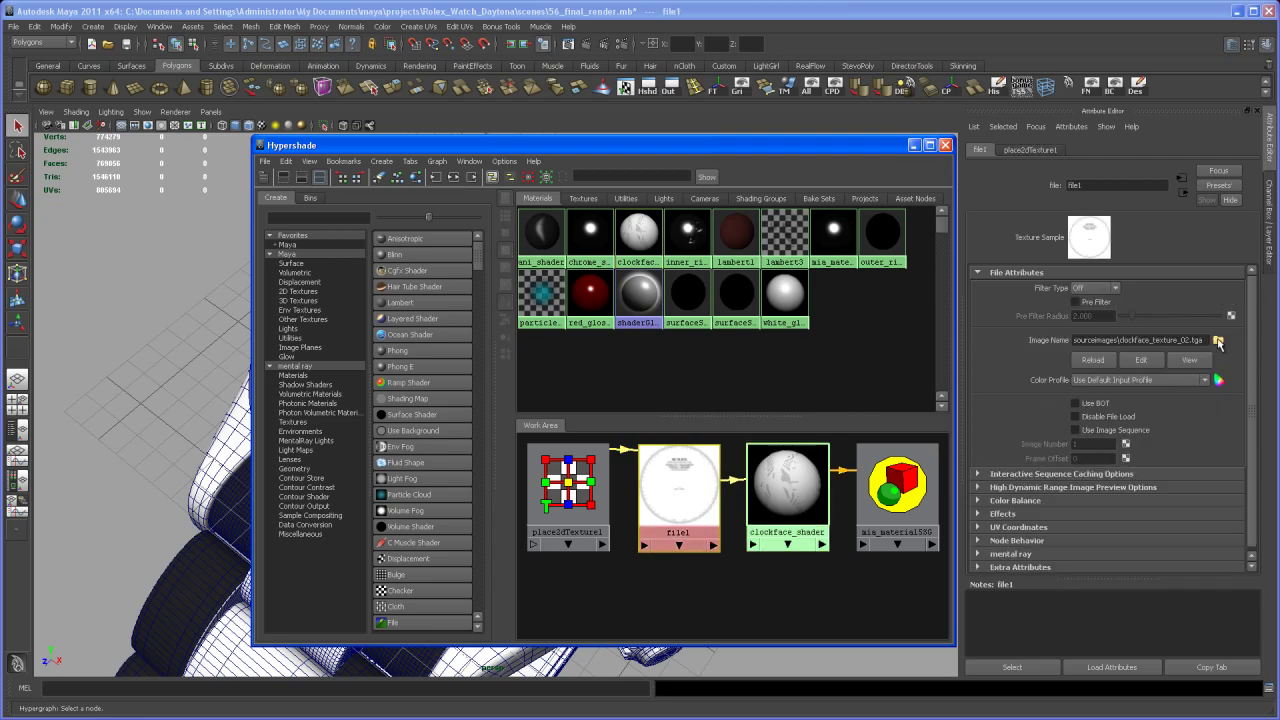
click(1218, 341)
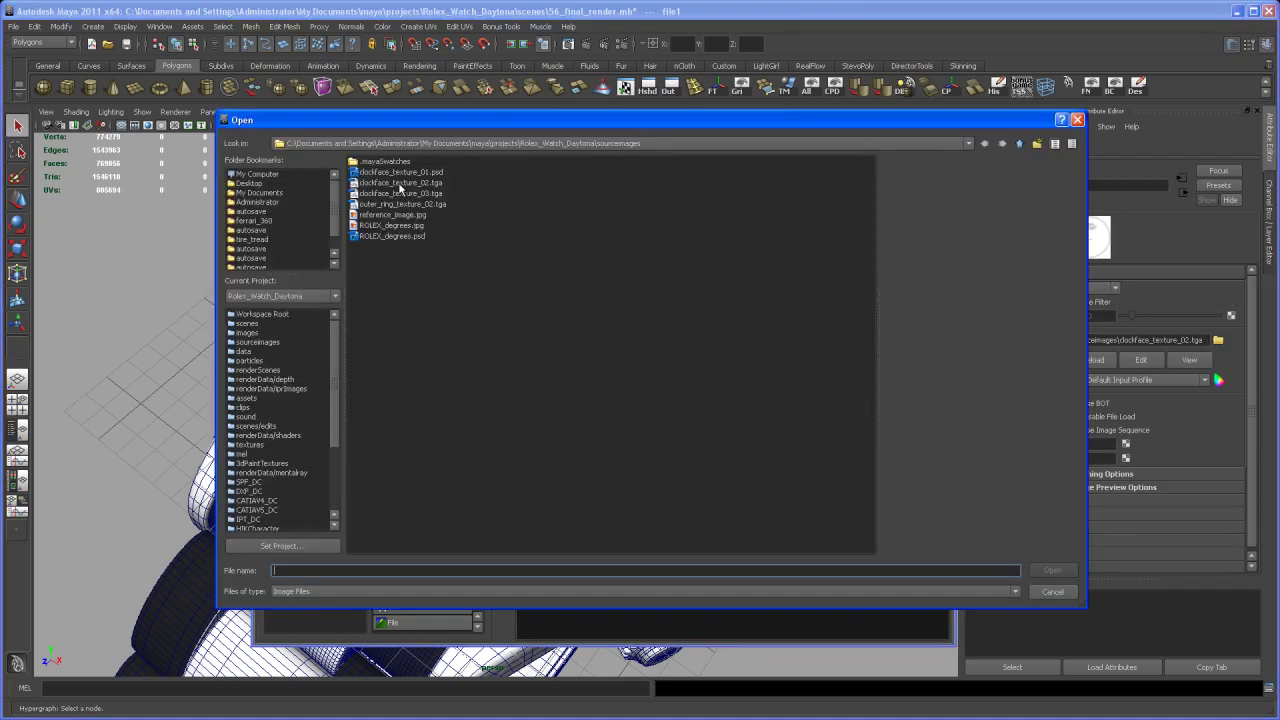
double_click(401, 192)
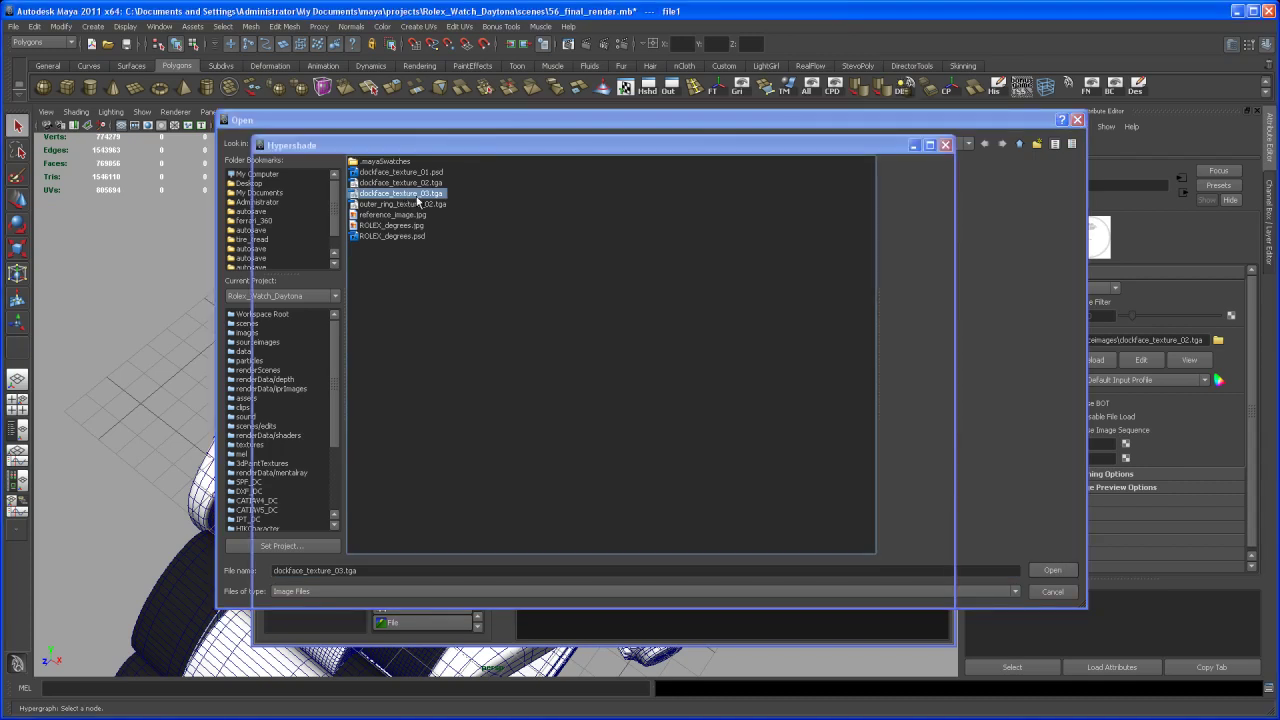
Create a polygon cylinder and raise it above the watch dial.
click(945, 146)
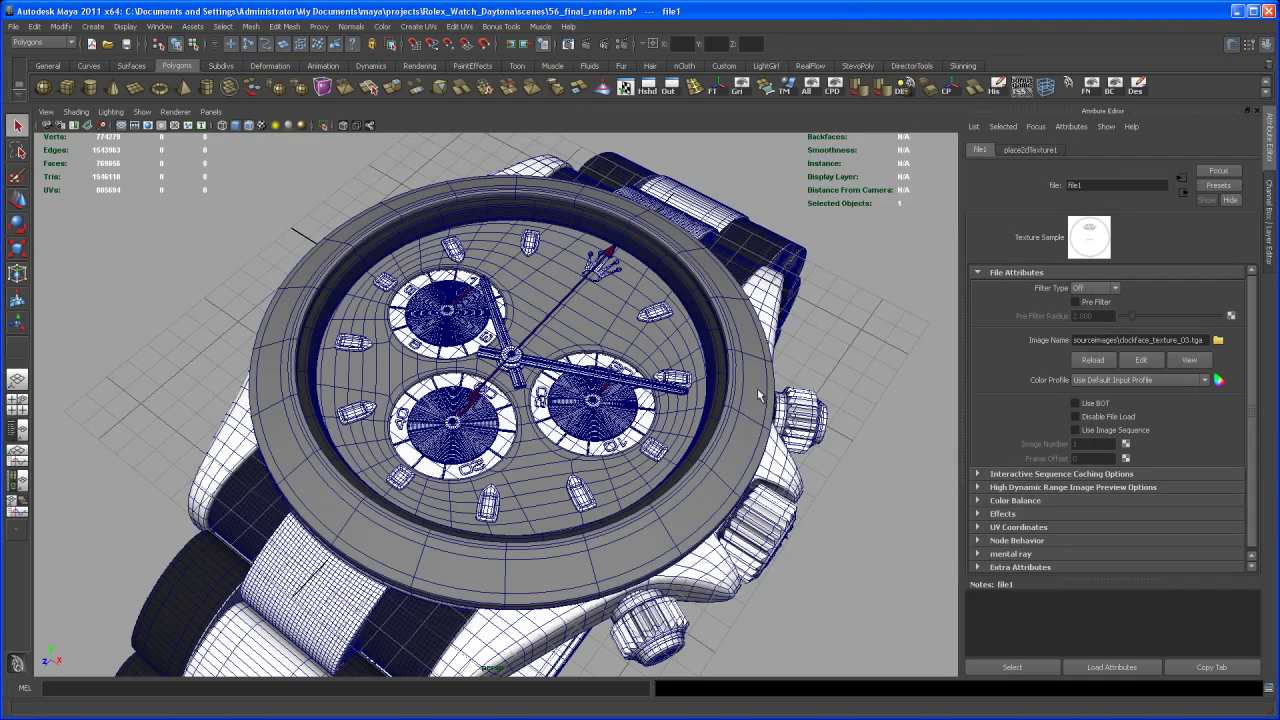
alt+middle_drag(728, 421, 738, 407)
alt+right_drag(738, 407, 745, 413)
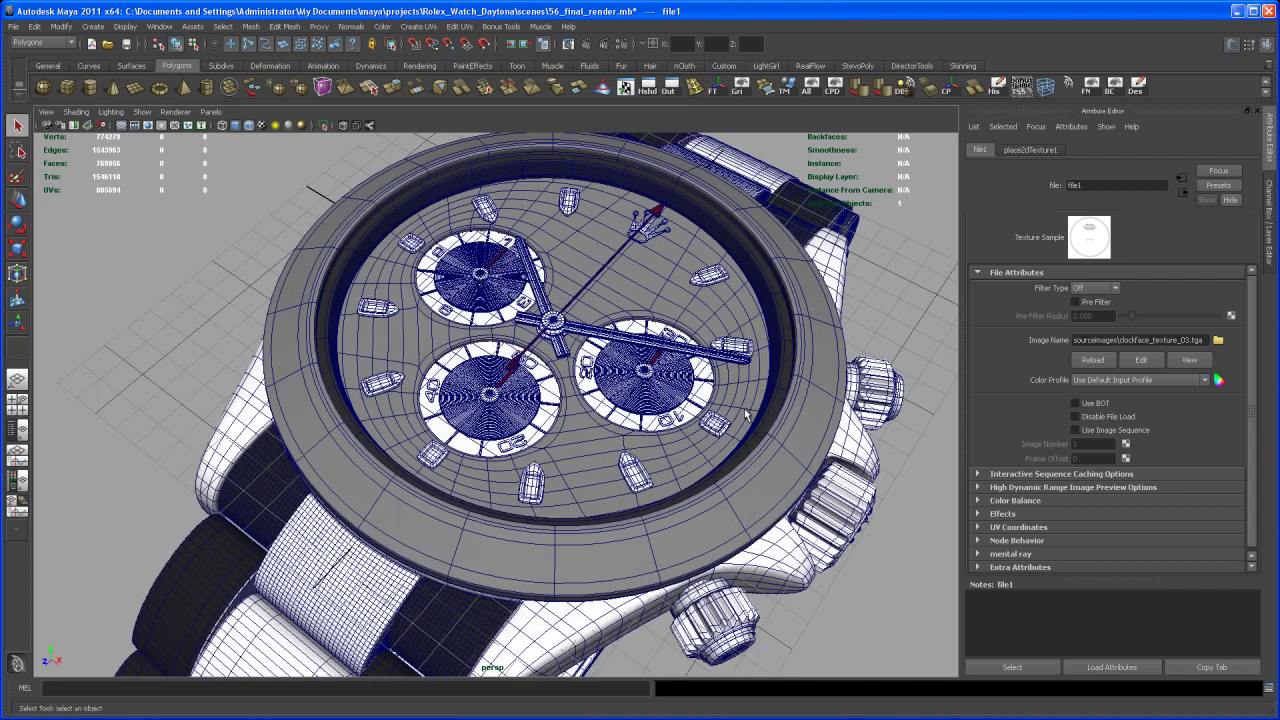
click(91, 88)
alt+drag(670, 332, 650, 338)
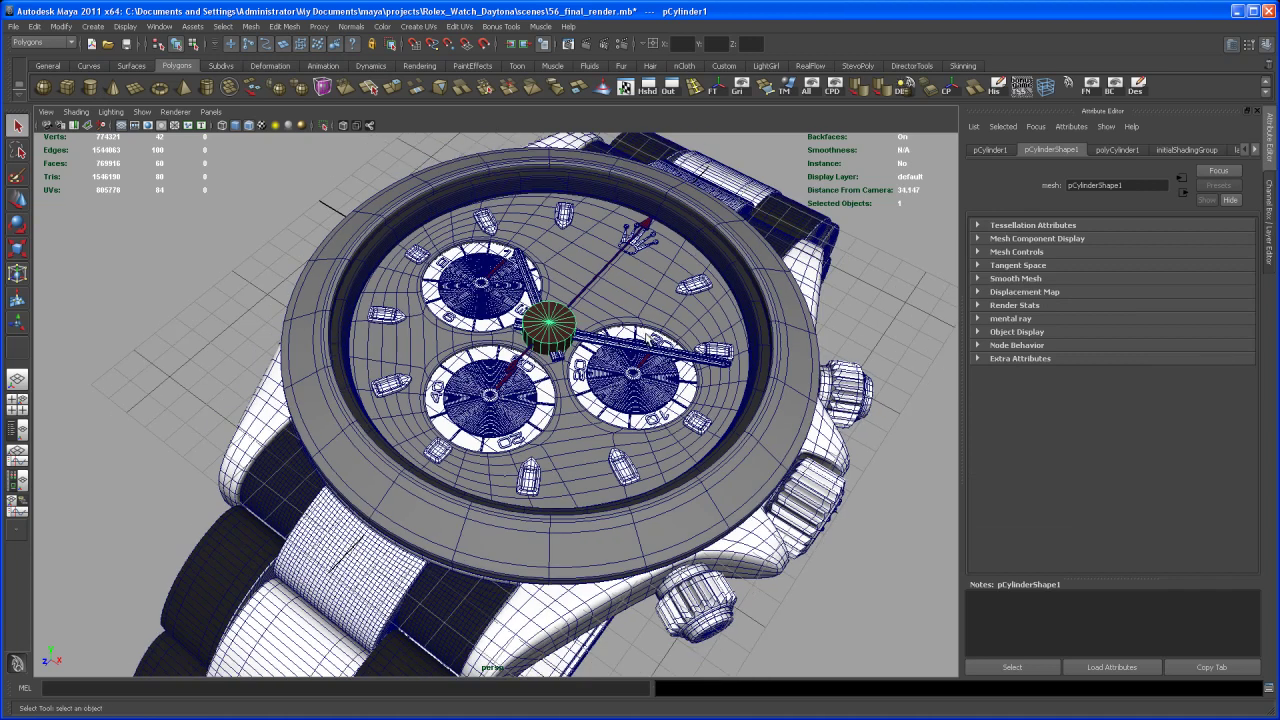
key(w)
drag(556, 290, 528, 288)
Delete the cylinder's side faces to leave a flat disc and centre its pivot.
right_drag(535, 266, 537, 272)
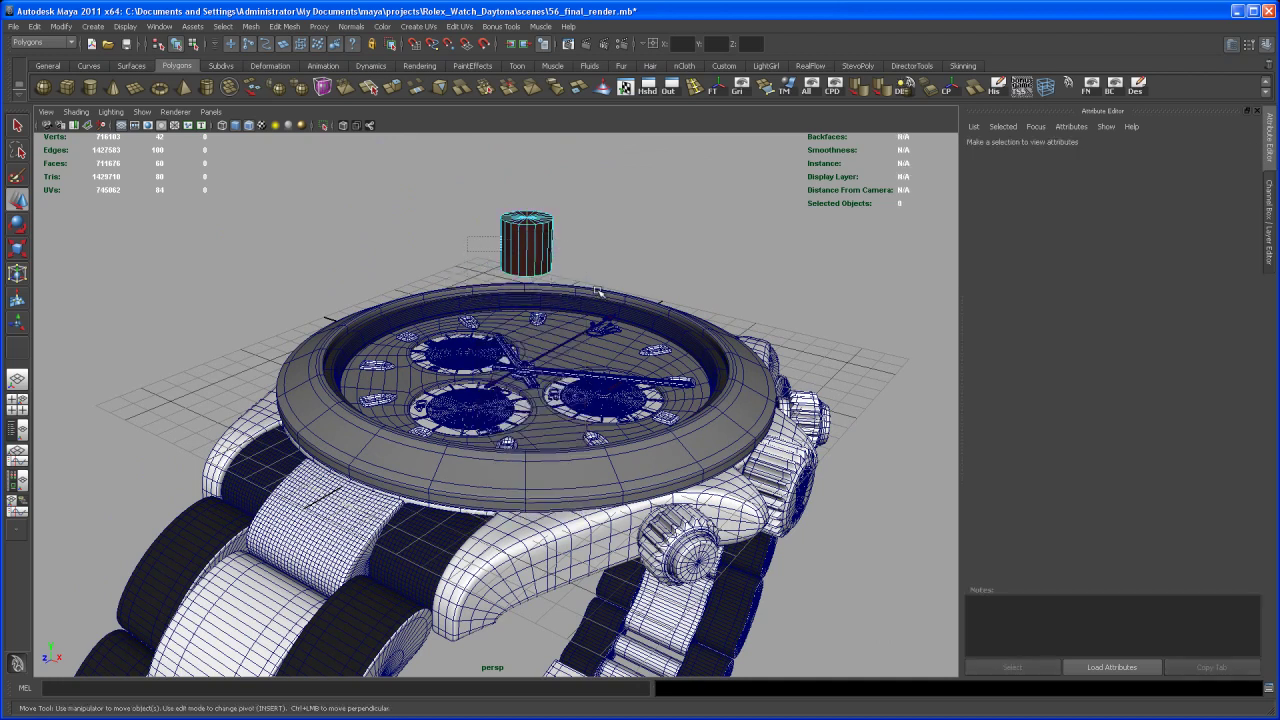
click(535, 262)
key(ctrl+z)
right_drag(530, 215, 563, 194)
click(528, 217)
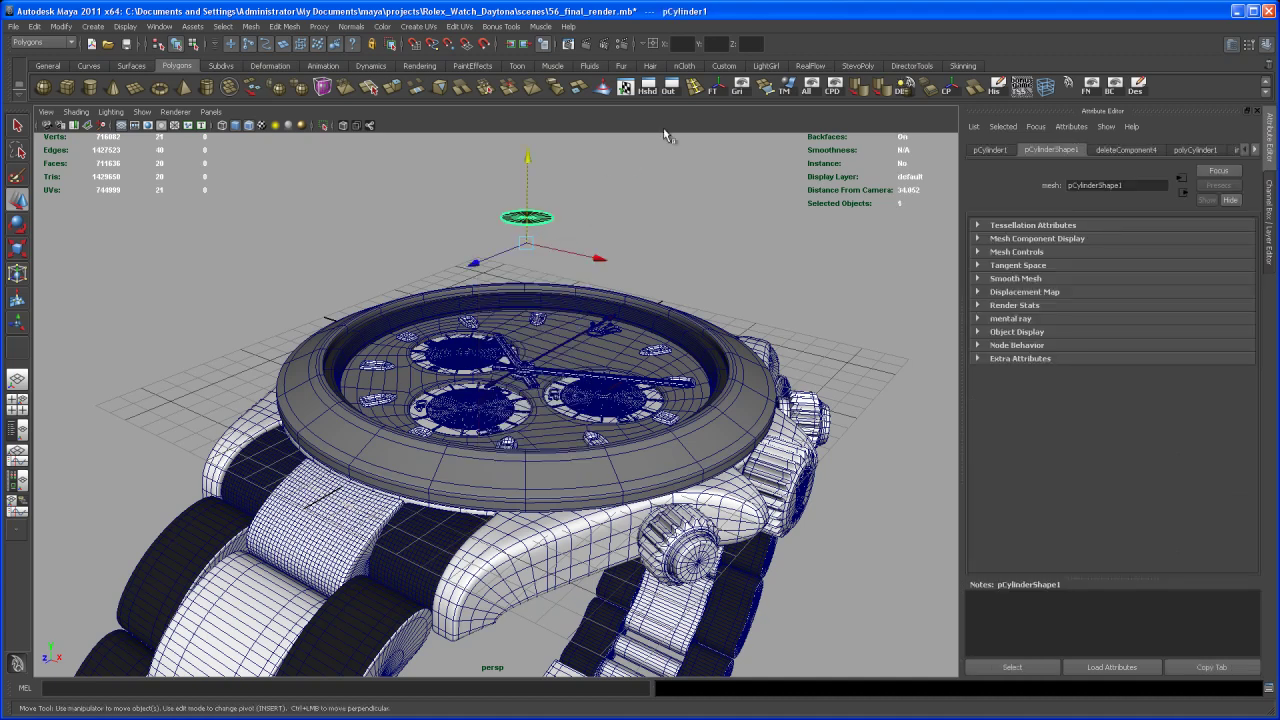
click(945, 87)
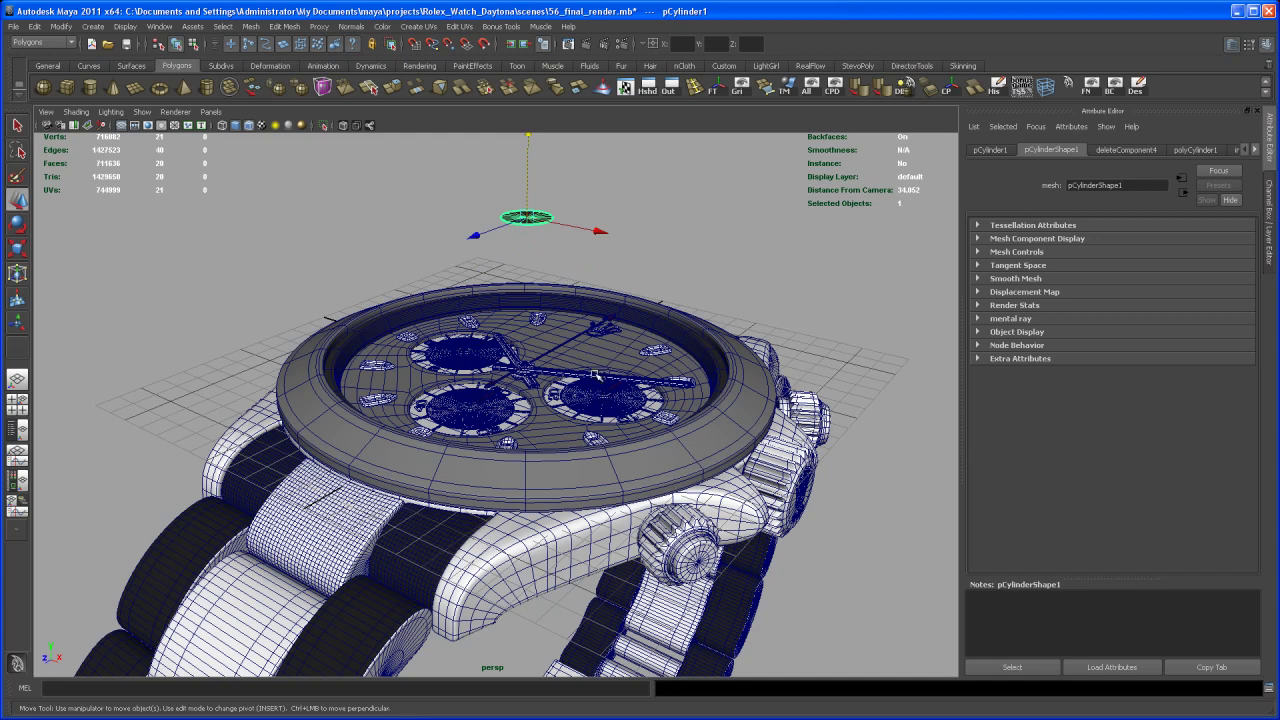
alt+drag(585, 367, 571, 376)
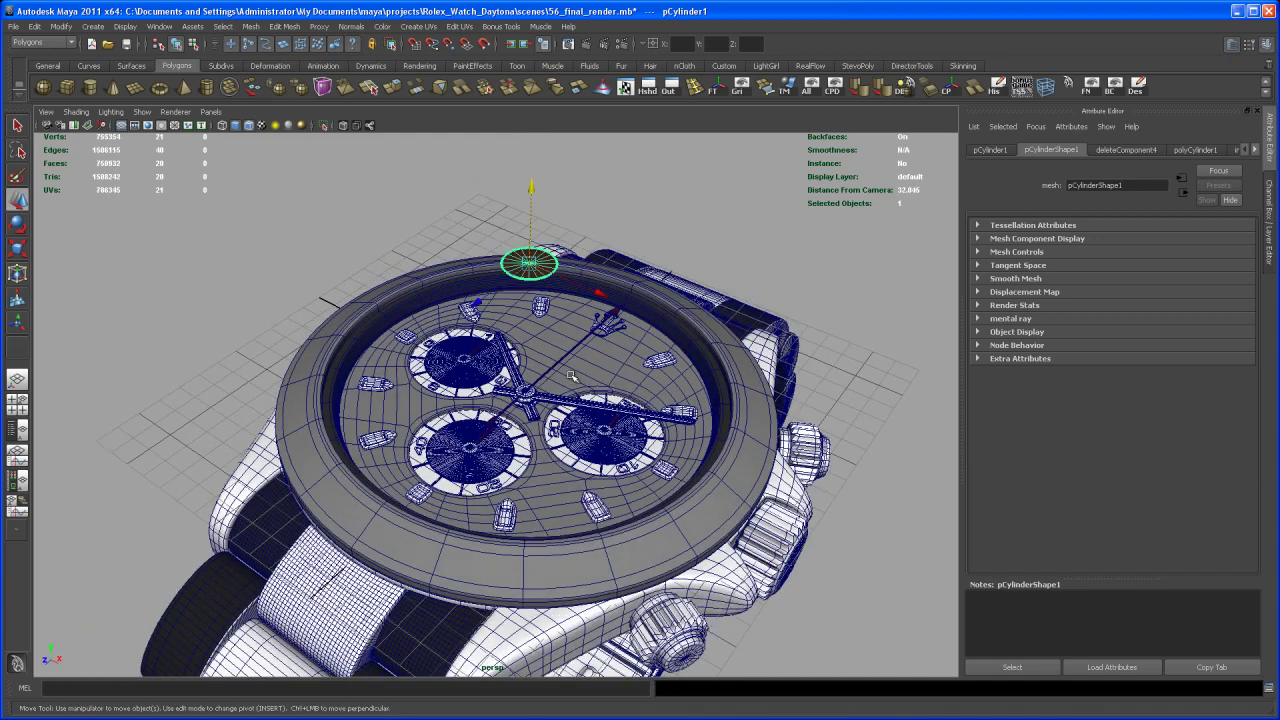
Isolate main_plate, main_case and right_hole_20 in the view with Ctrl+1.
shift+click(578, 374)
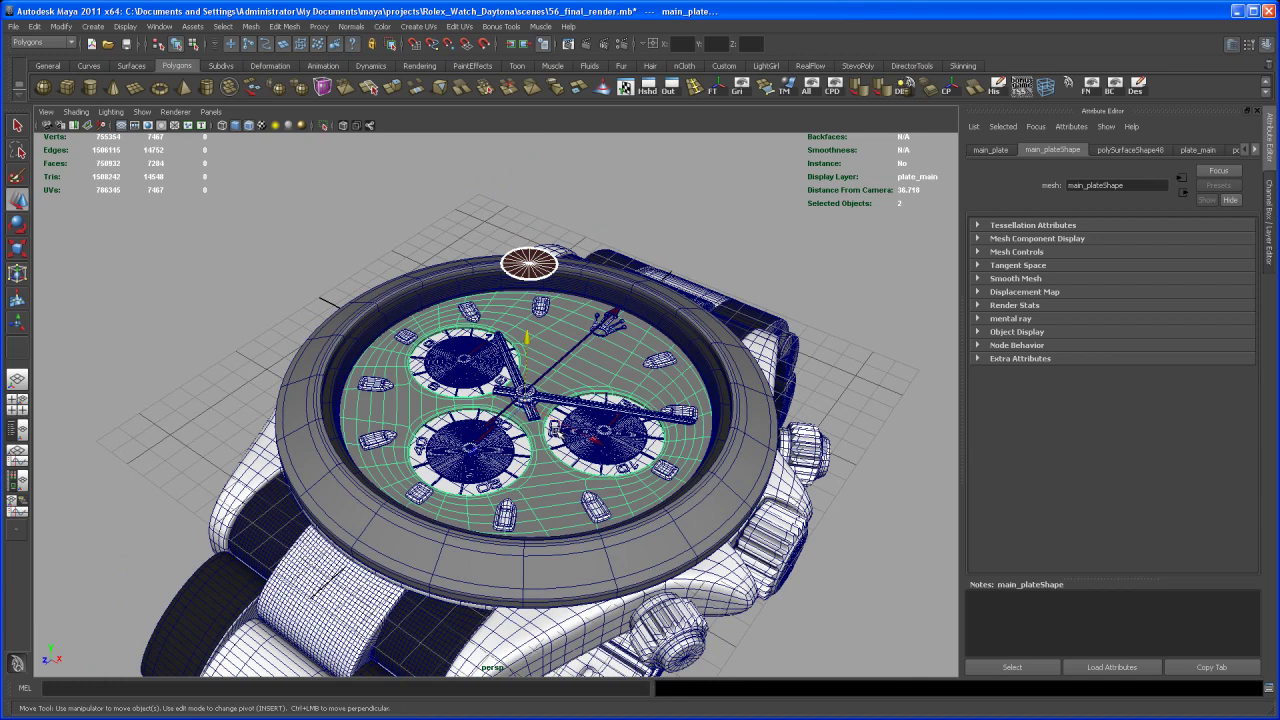
shift+click(558, 437)
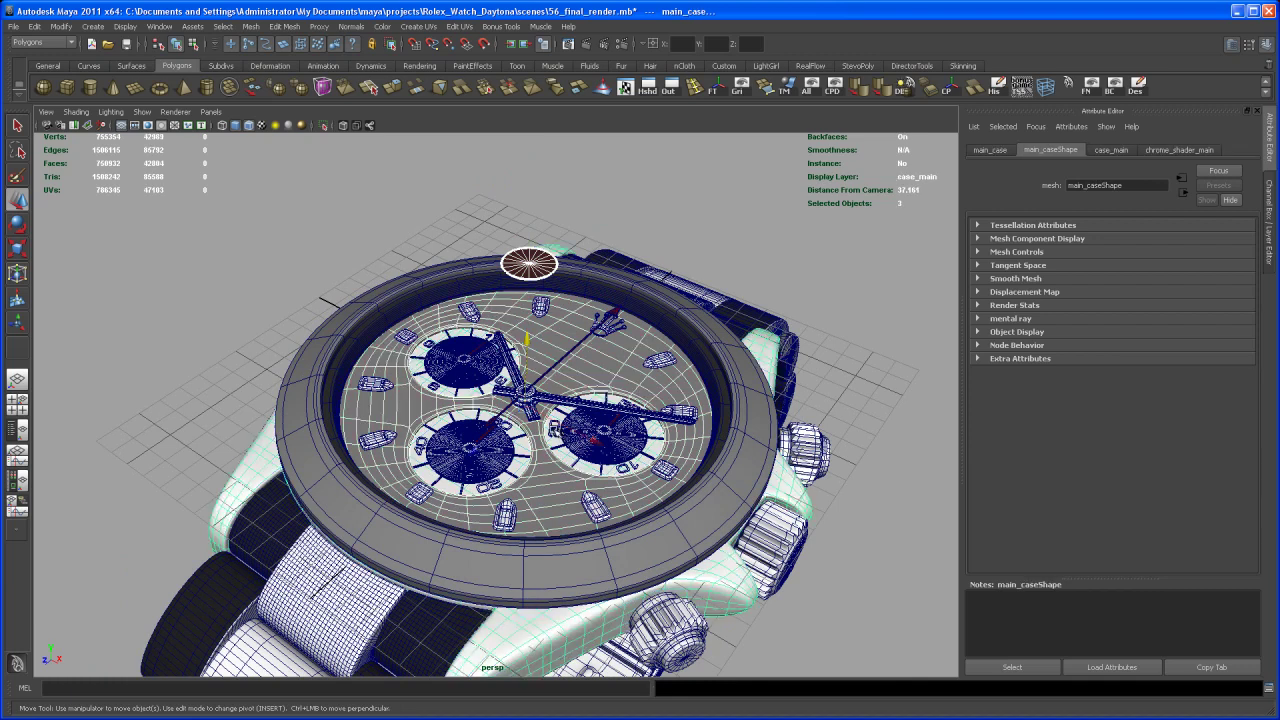
shift+click(556, 432)
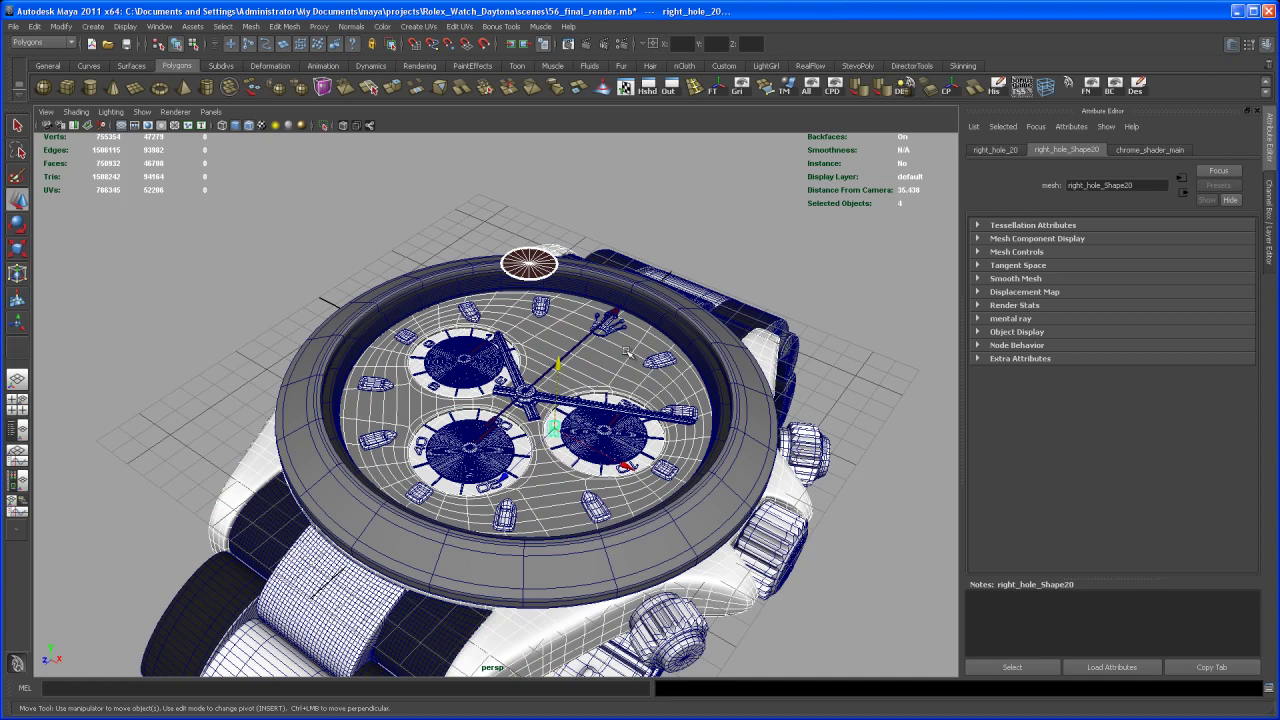
key(ctrl+1)
click(730, 262)
alt+drag(730, 262, 616, 253)
Lower the small disc toward the case, then raise the sub-dial faces slightly above the dial.
click(546, 232)
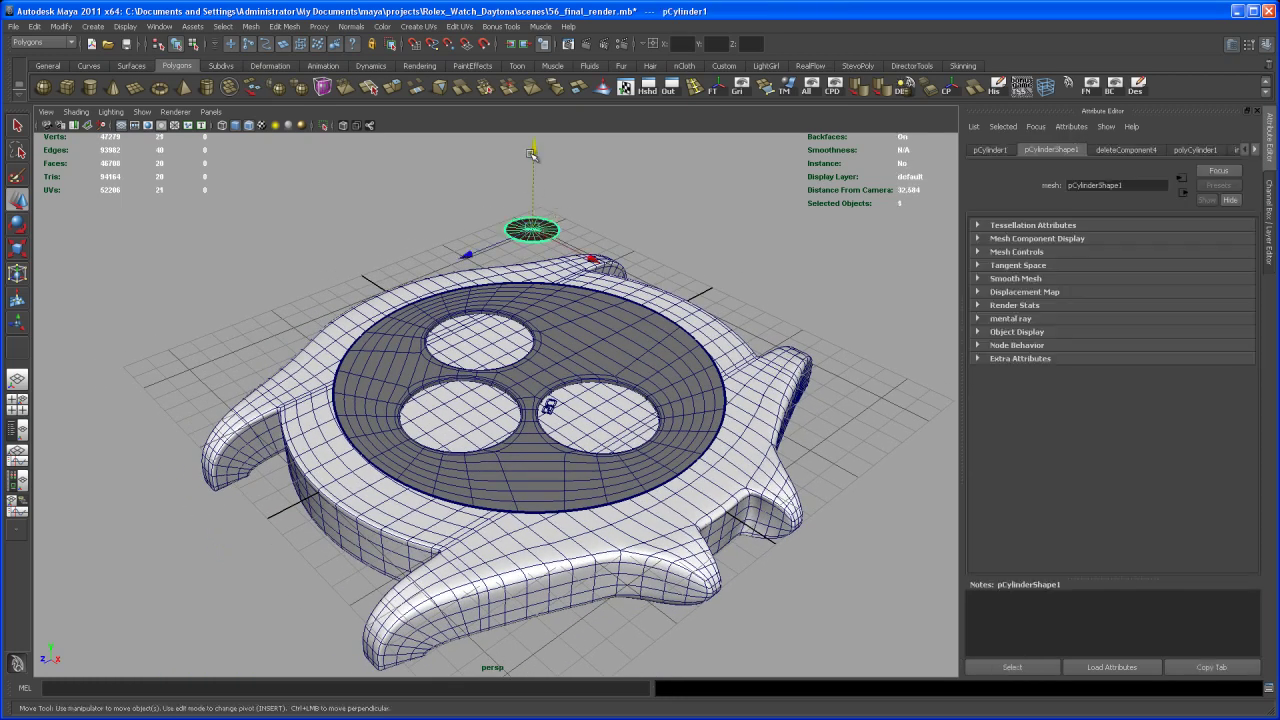
drag(532, 152, 523, 320)
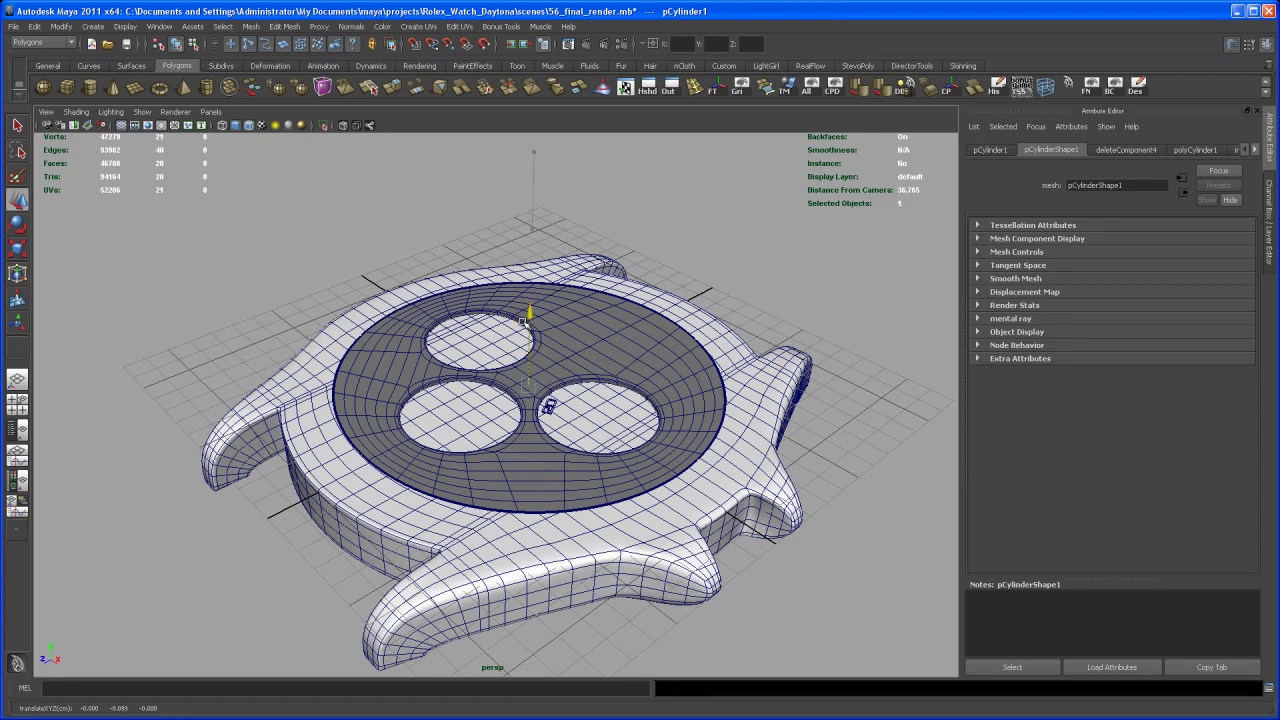
key(r)
key(equal)
key(equal)
key(equal)
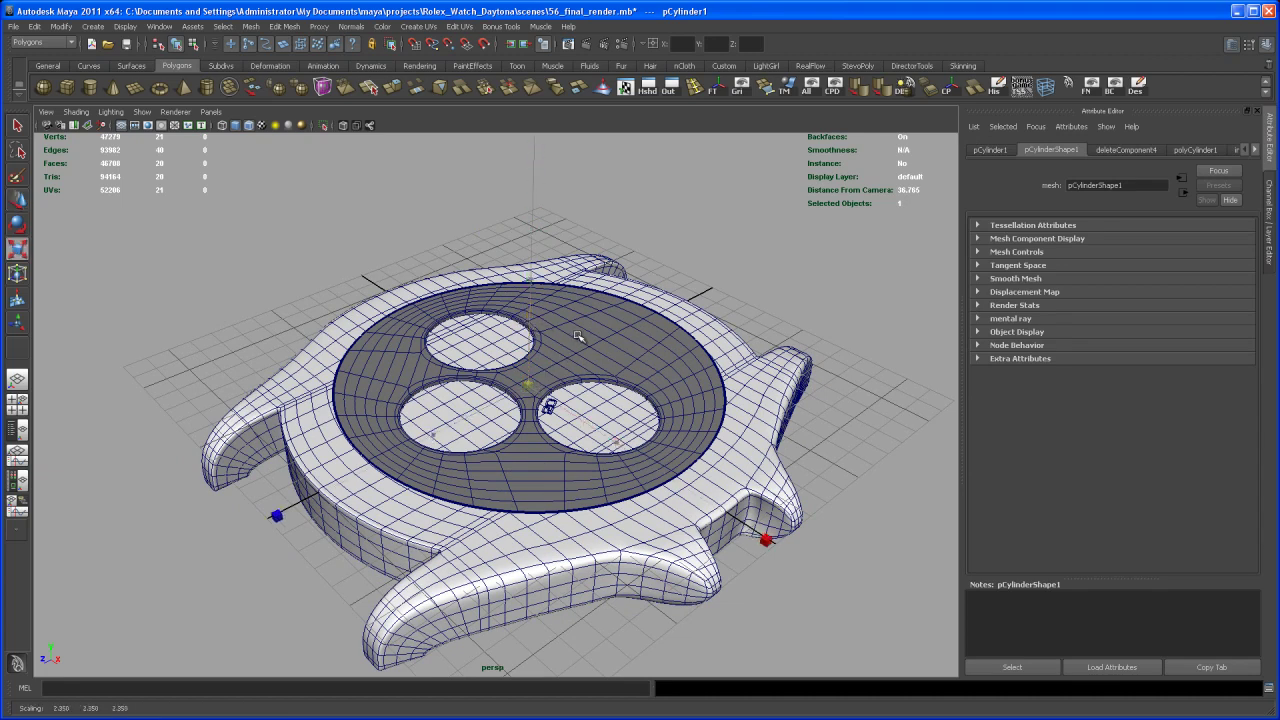
key(w)
drag(531, 320, 530, 316)
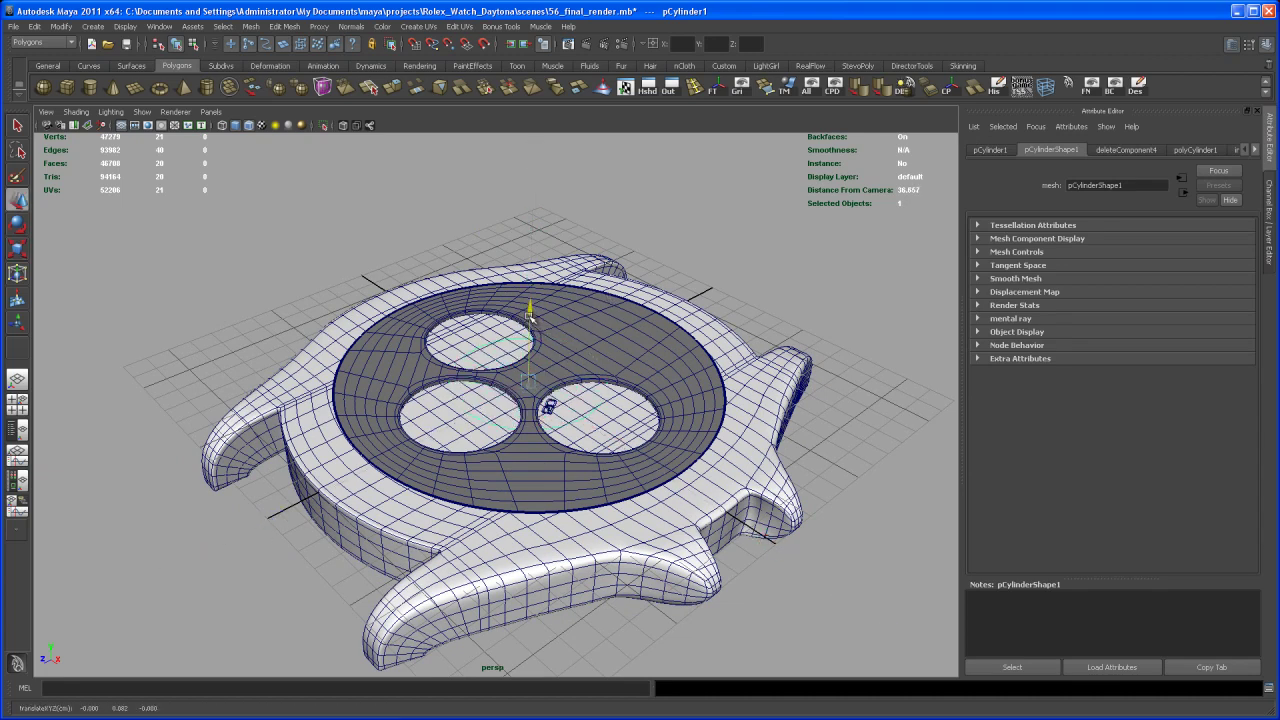
alt+right_drag(540, 345, 649, 520)
alt+middle_drag(649, 520, 663, 549)
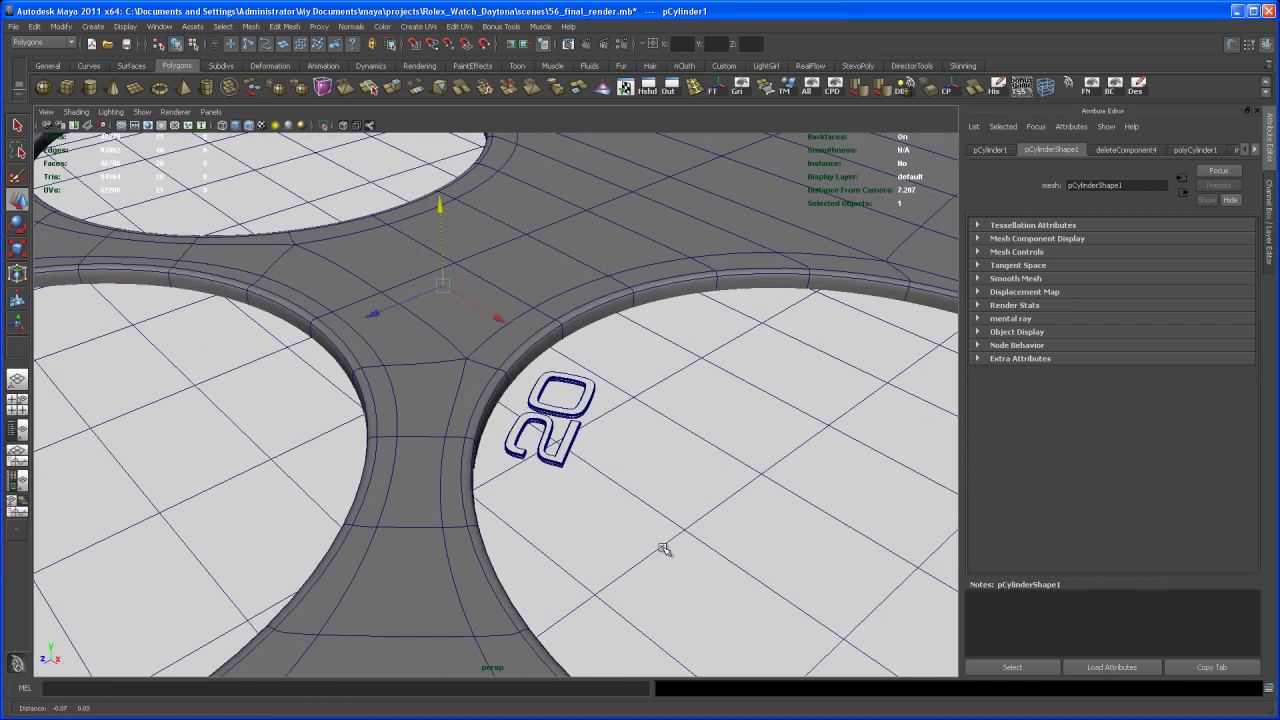
alt+right_drag(663, 549, 676, 588)
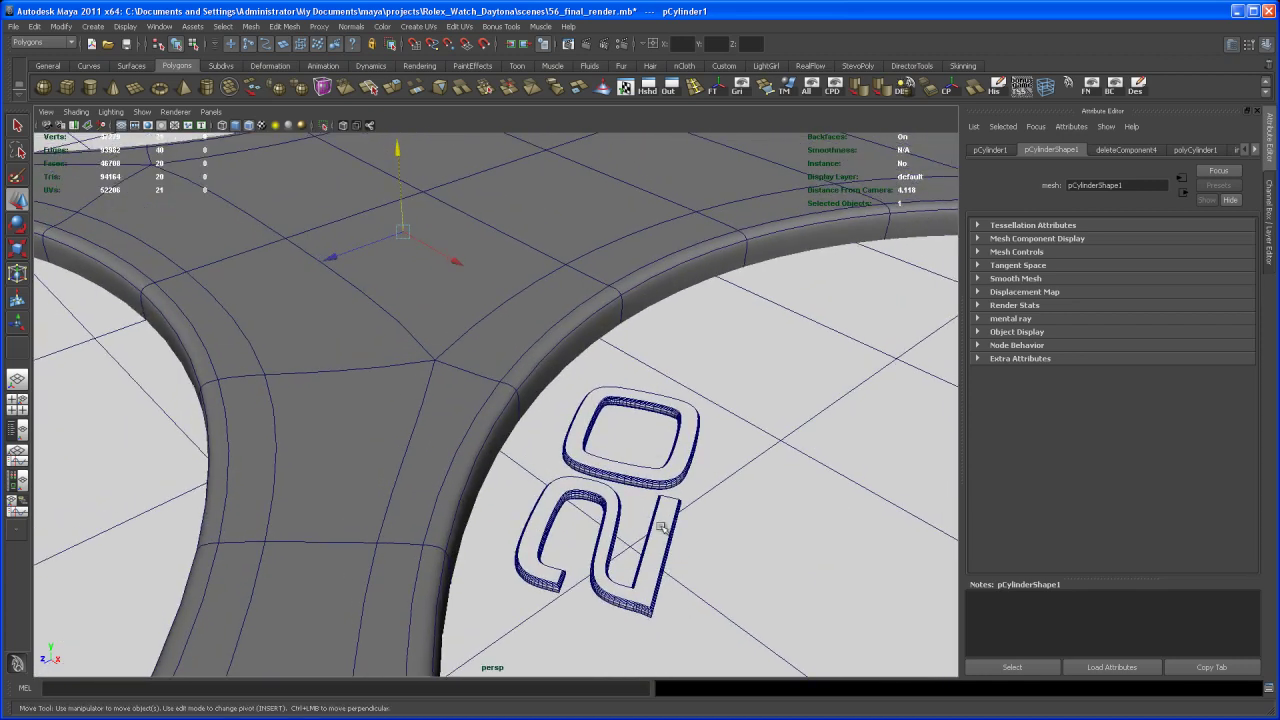
click(397, 150)
drag(397, 150, 395, 149)
Scale the sub-dial disc faces up to 6.25 and bring up Hypershade.
key(f)
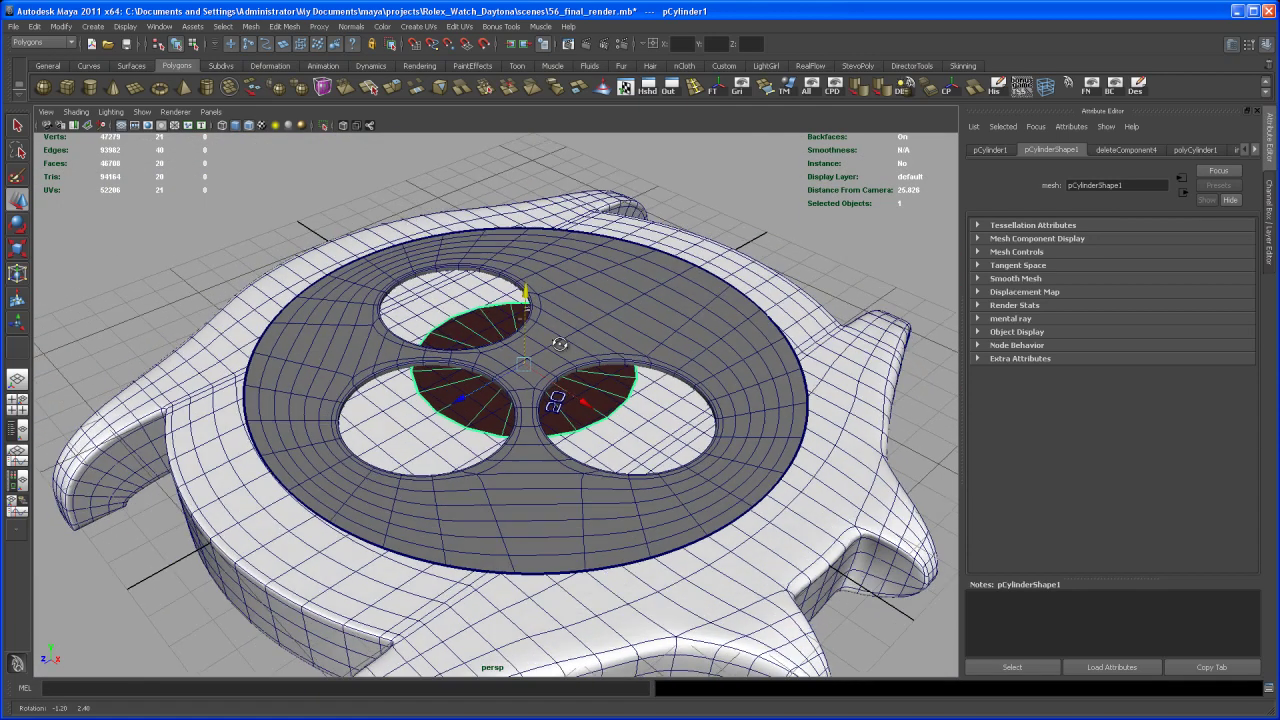
key(e)
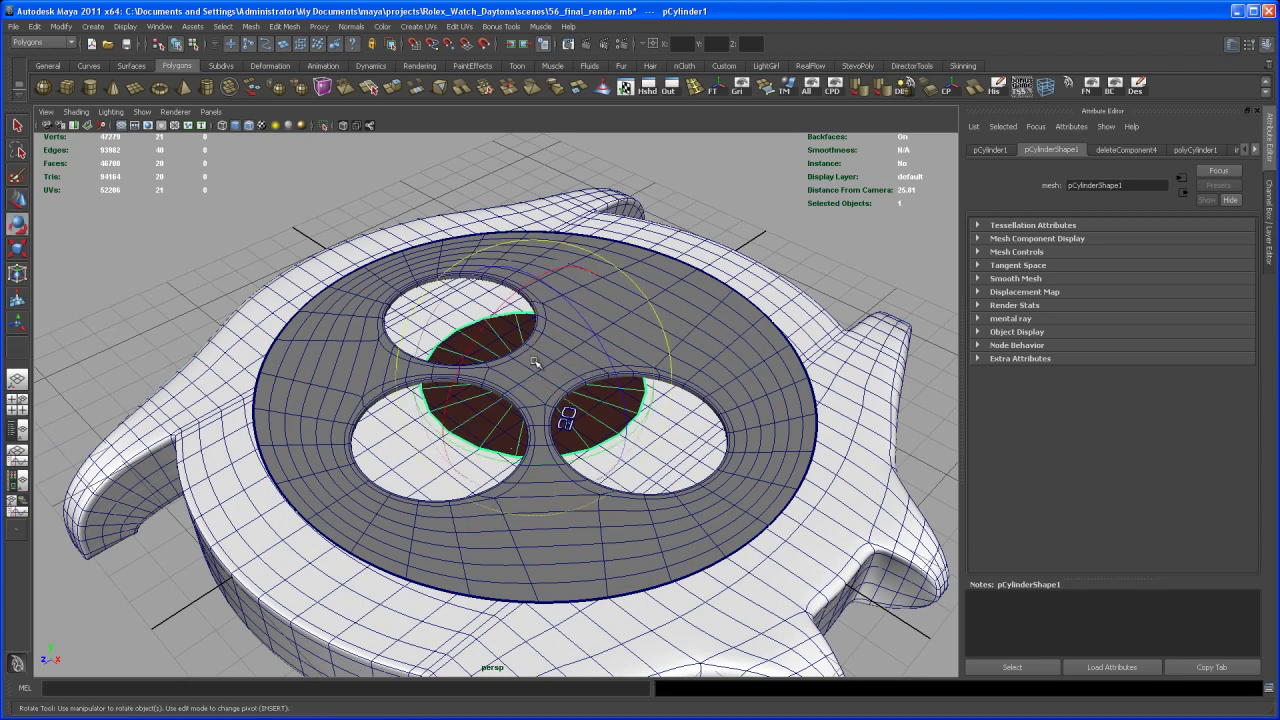
key(r)
drag(531, 375, 680, 268)
click(650, 89)
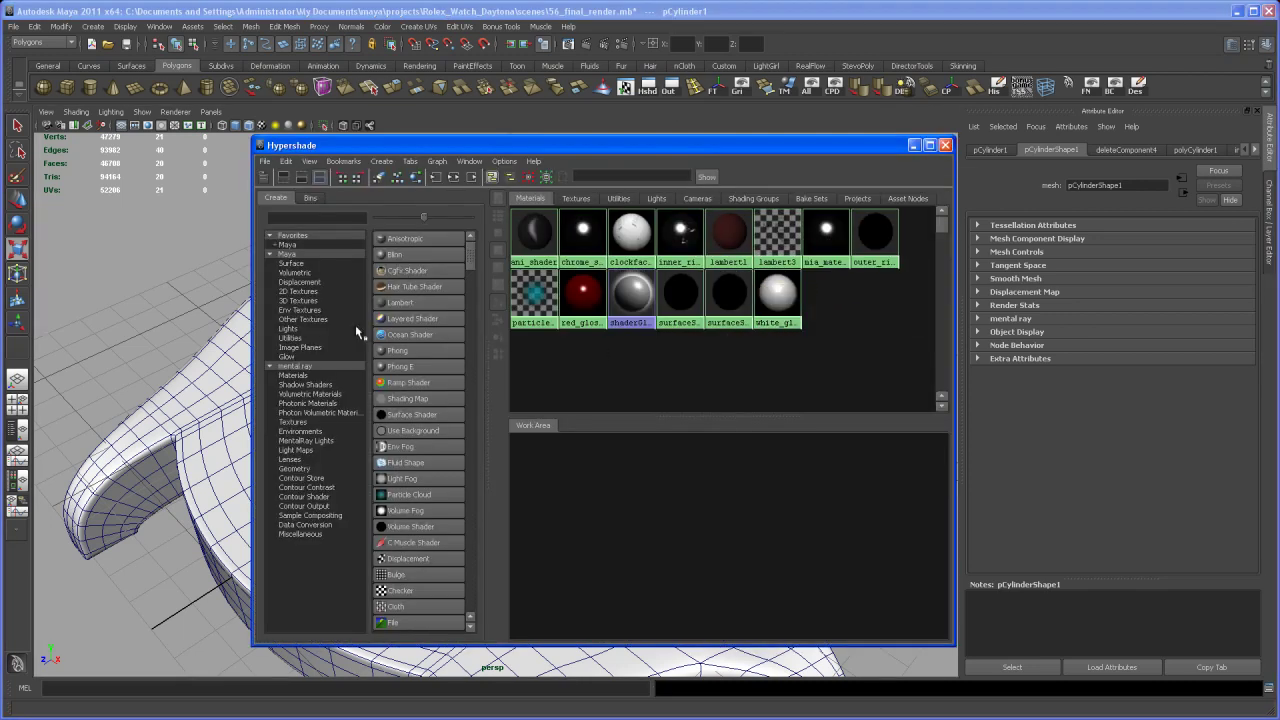
Create a mia_material with the GlossyPlastic preset, black diffuse and darkened reflection.
click(293, 375)
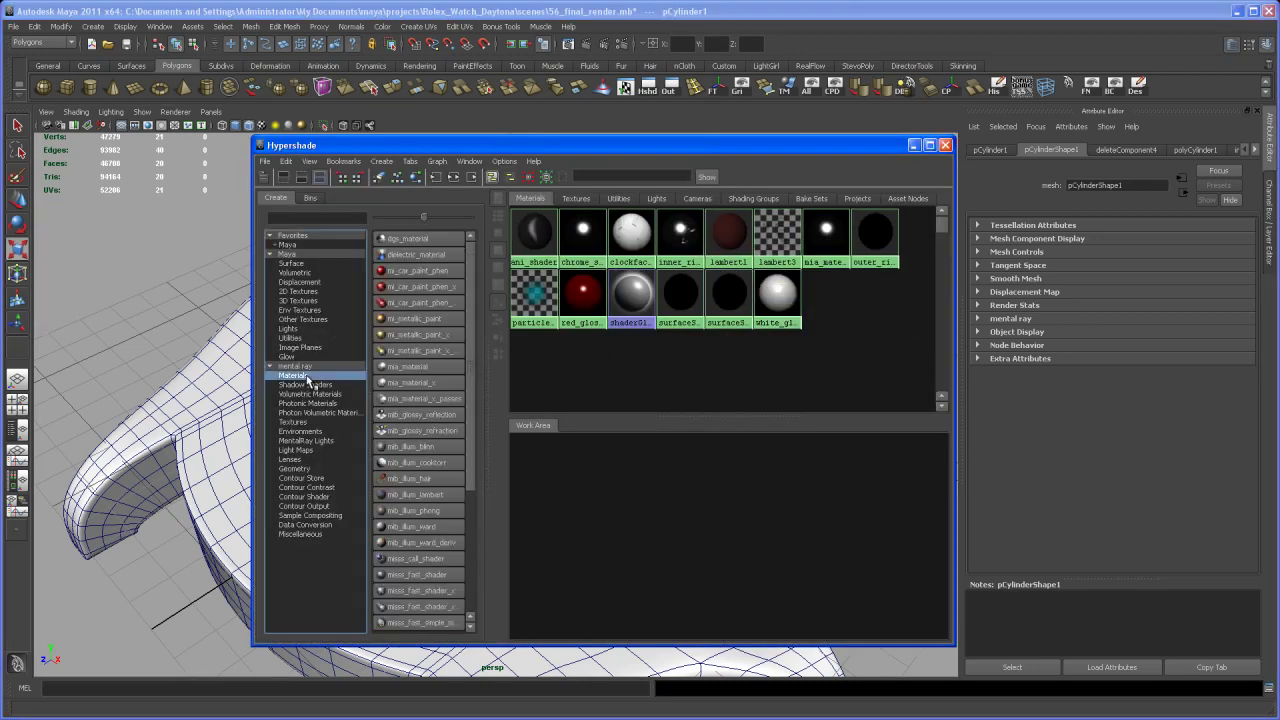
click(397, 368)
click(1219, 188)
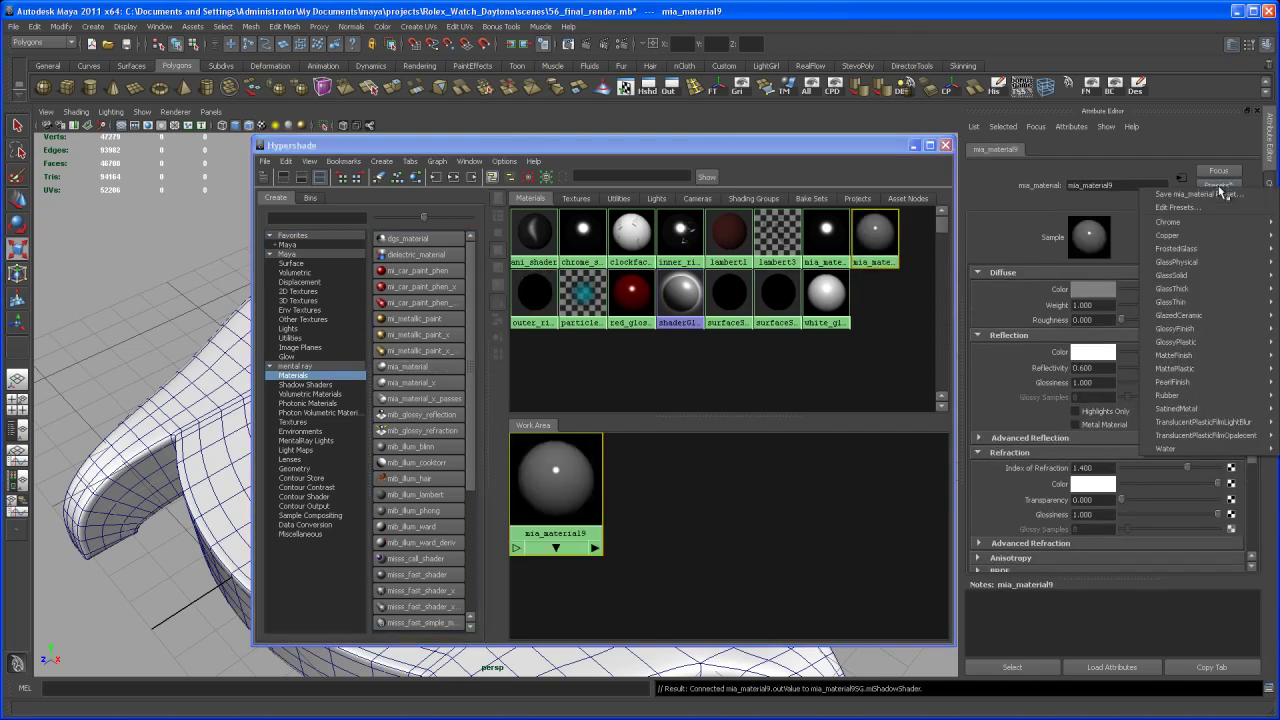
mouse_move(1195, 329)
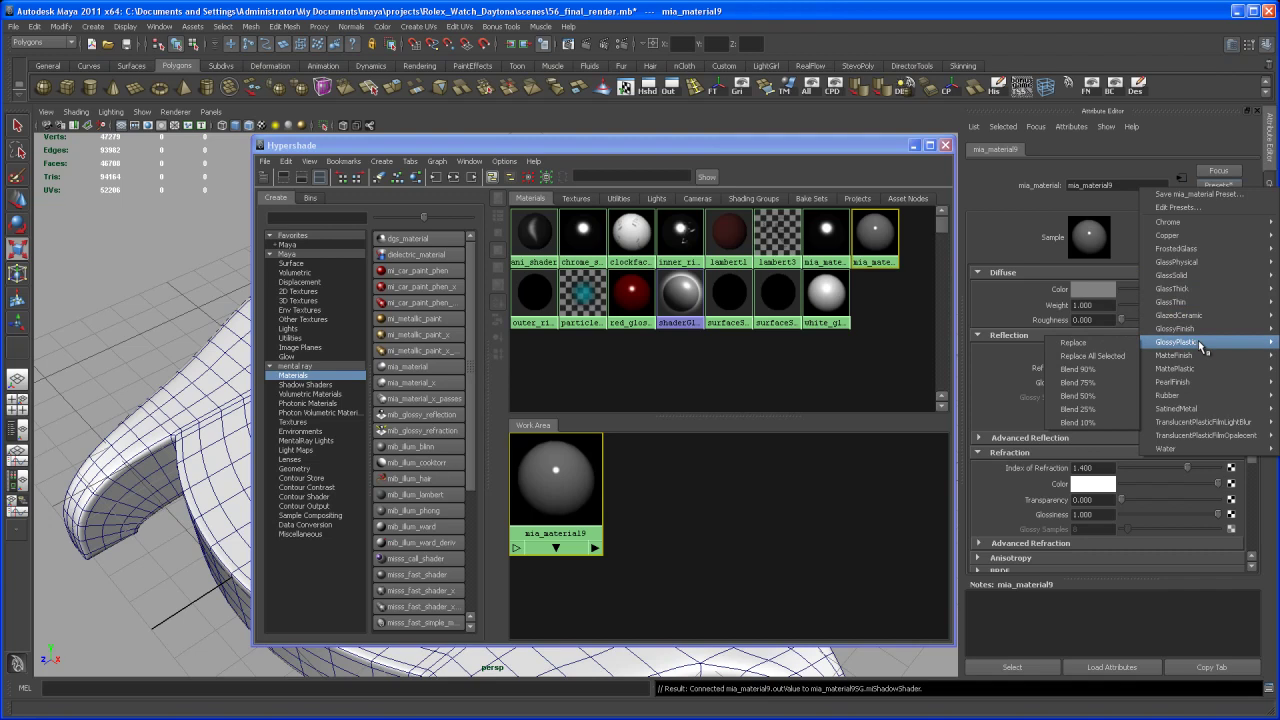
click(1080, 342)
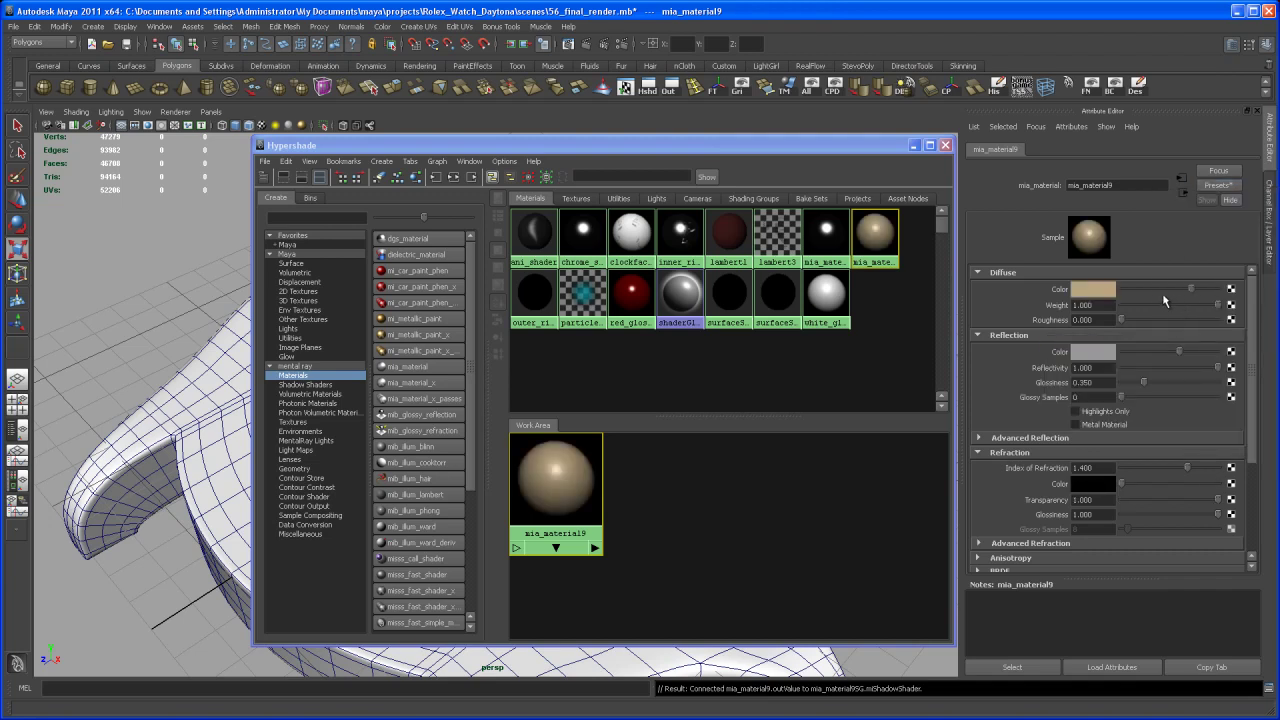
click(1098, 291)
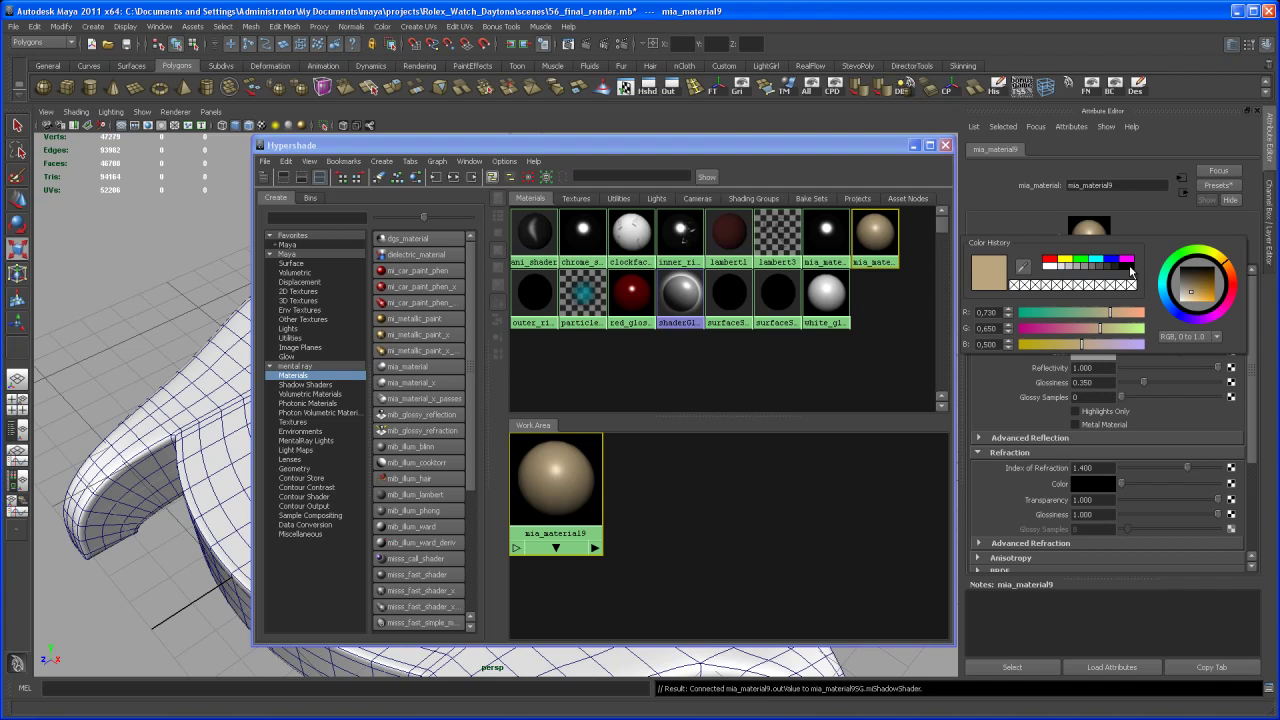
click(1130, 267)
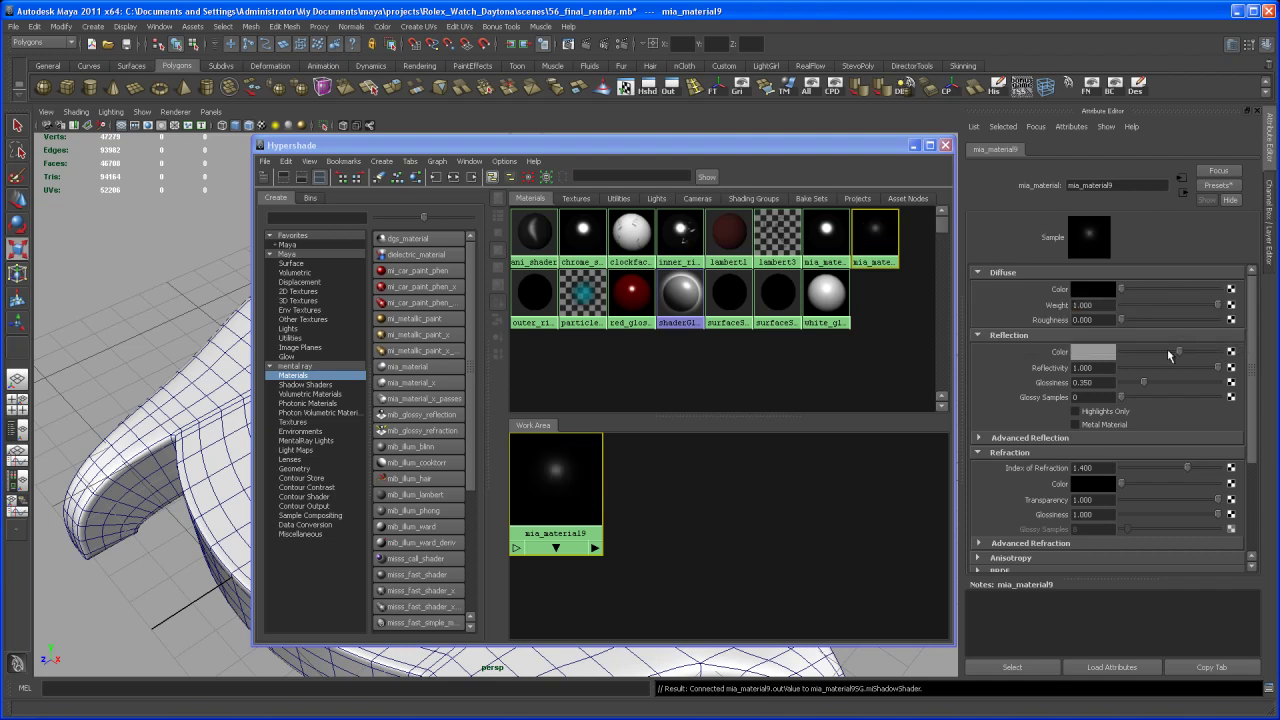
drag(1179, 354, 1170, 356)
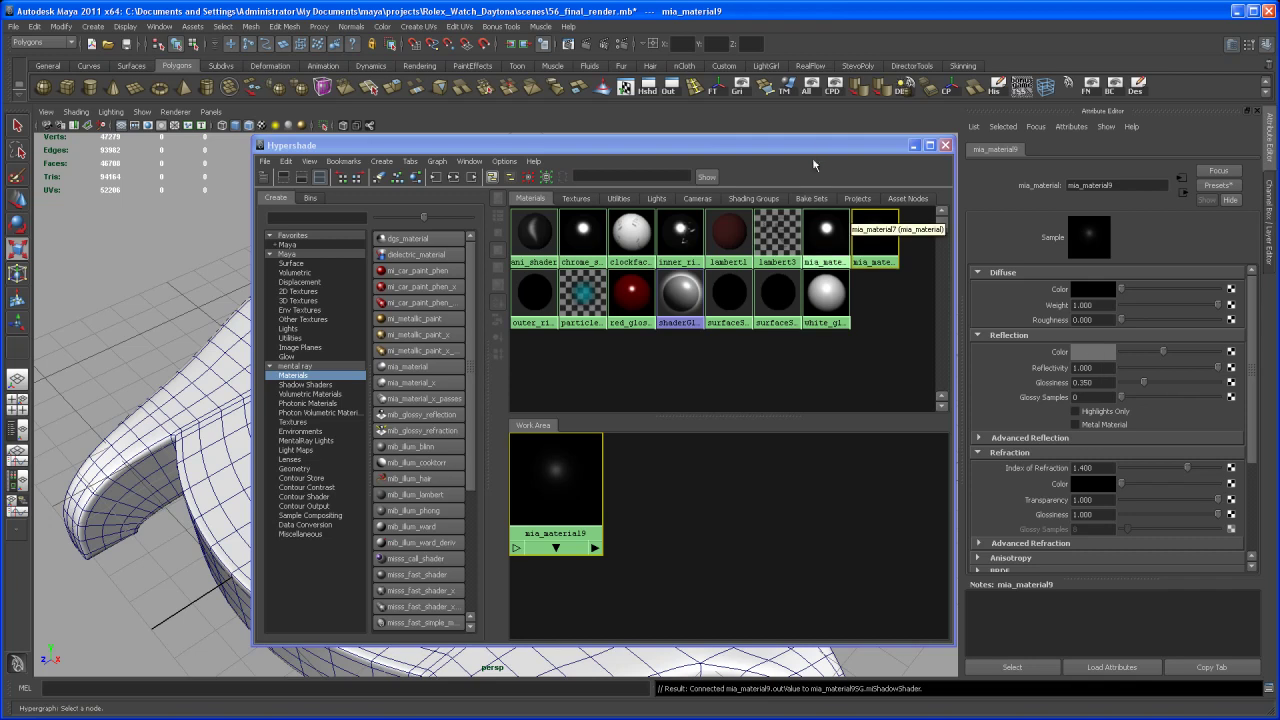
Assign mia_material9 to the three sub-dial discs and minimize Hypershade.
drag(815, 146, 392, 92)
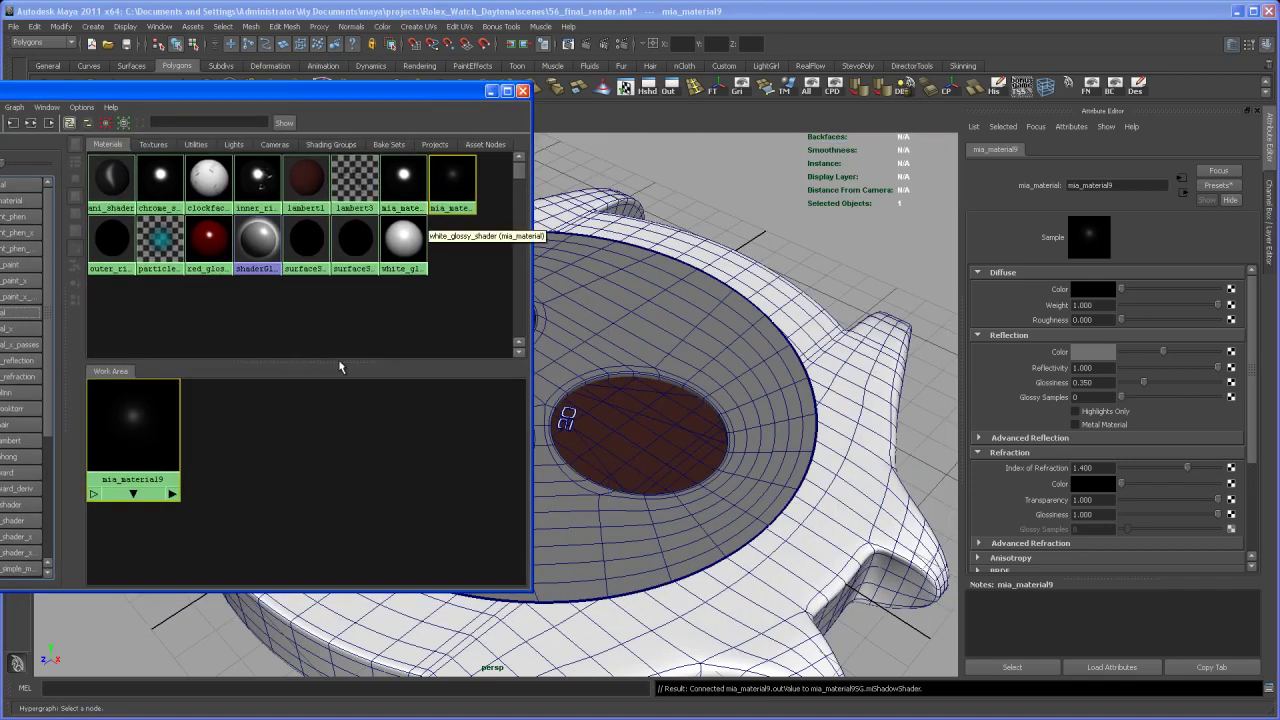
click(645, 430)
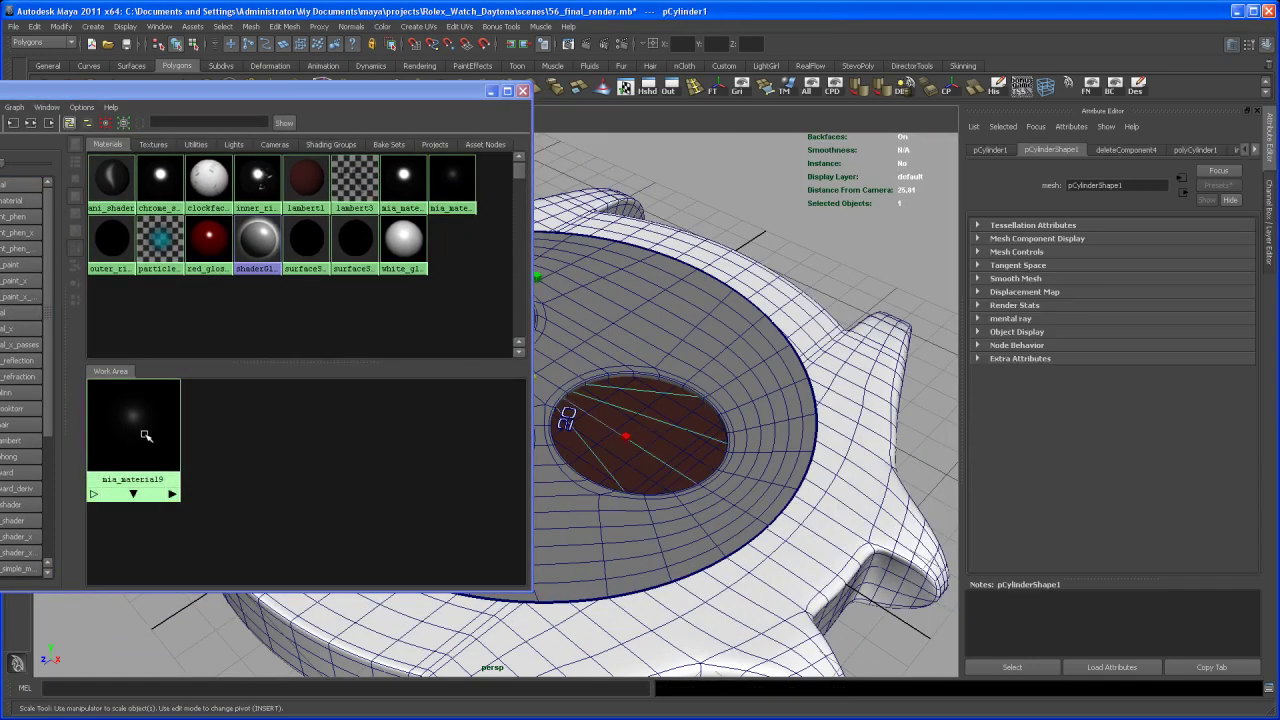
right_drag(145, 436, 156, 403)
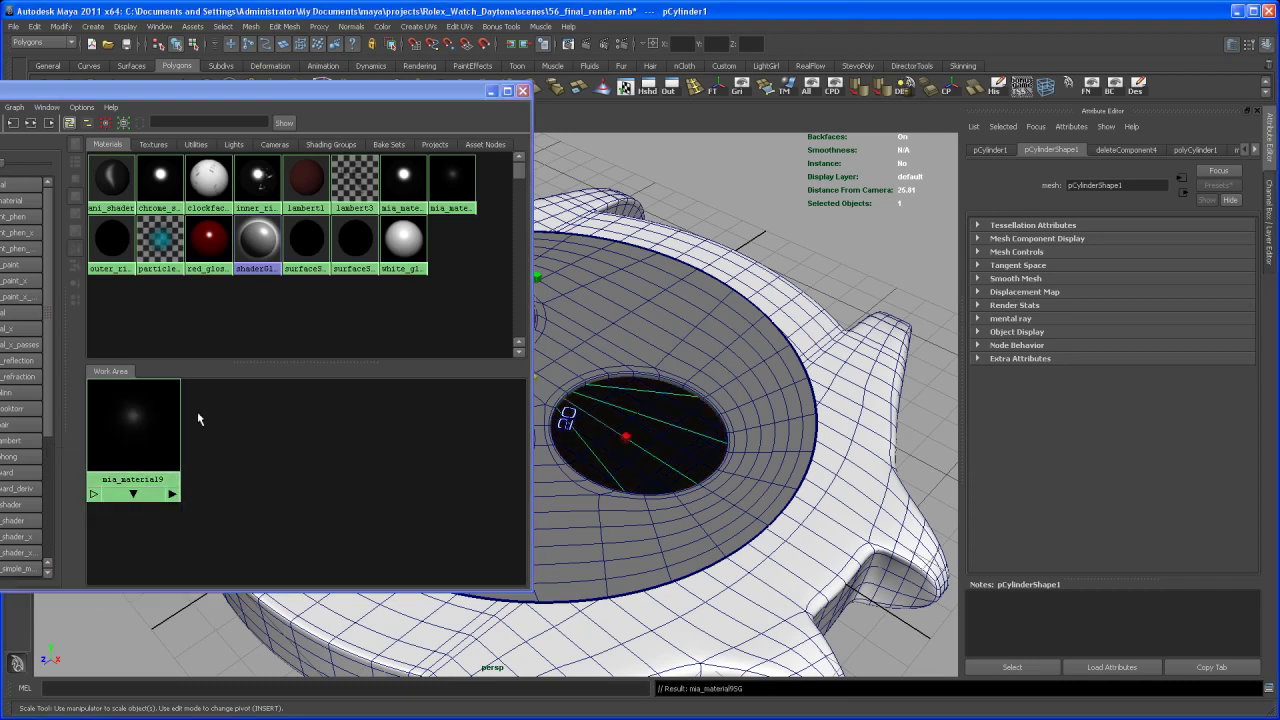
click(491, 91)
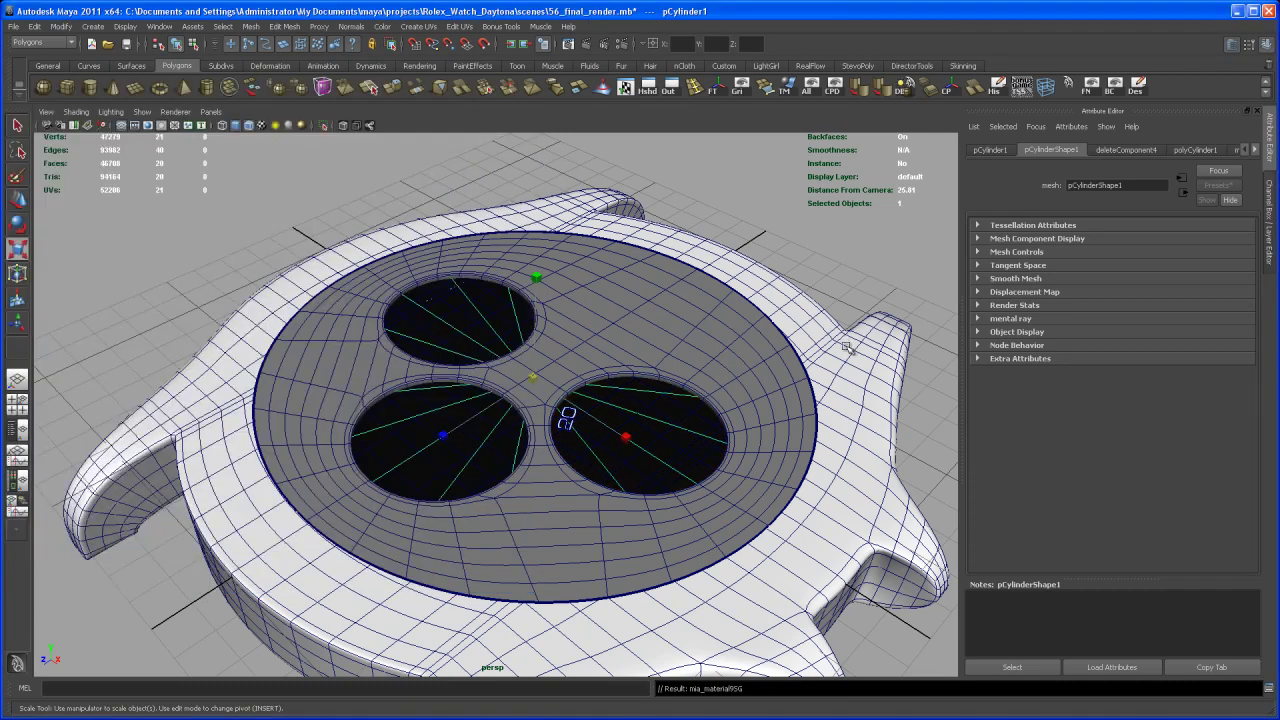
alt+right_drag(845, 347, 786, 481)
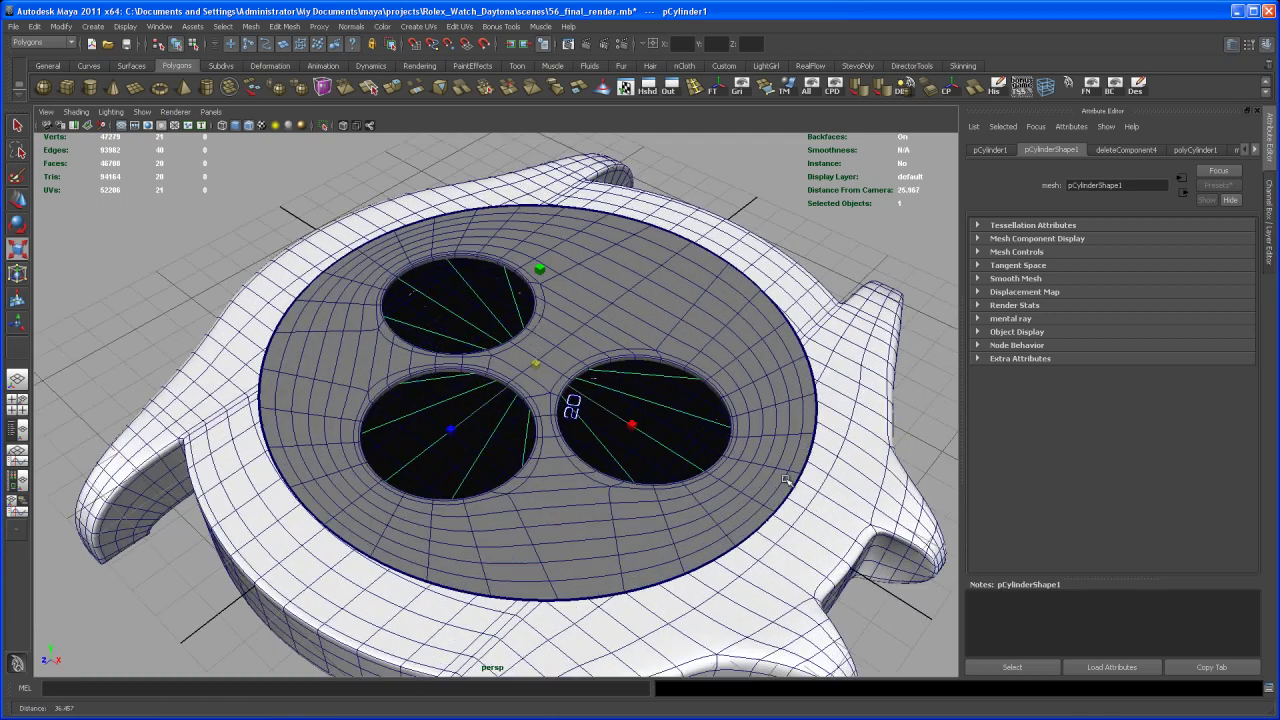
scroll(776, 476, up, 5)
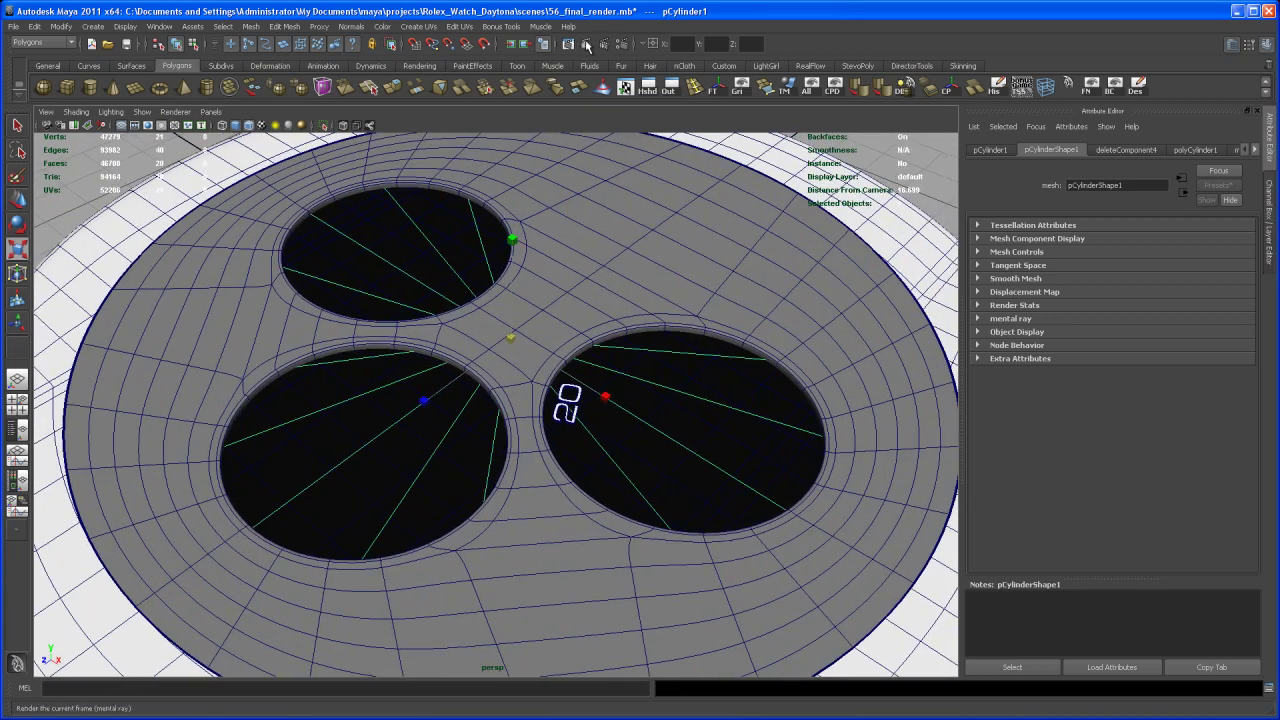
click(587, 46)
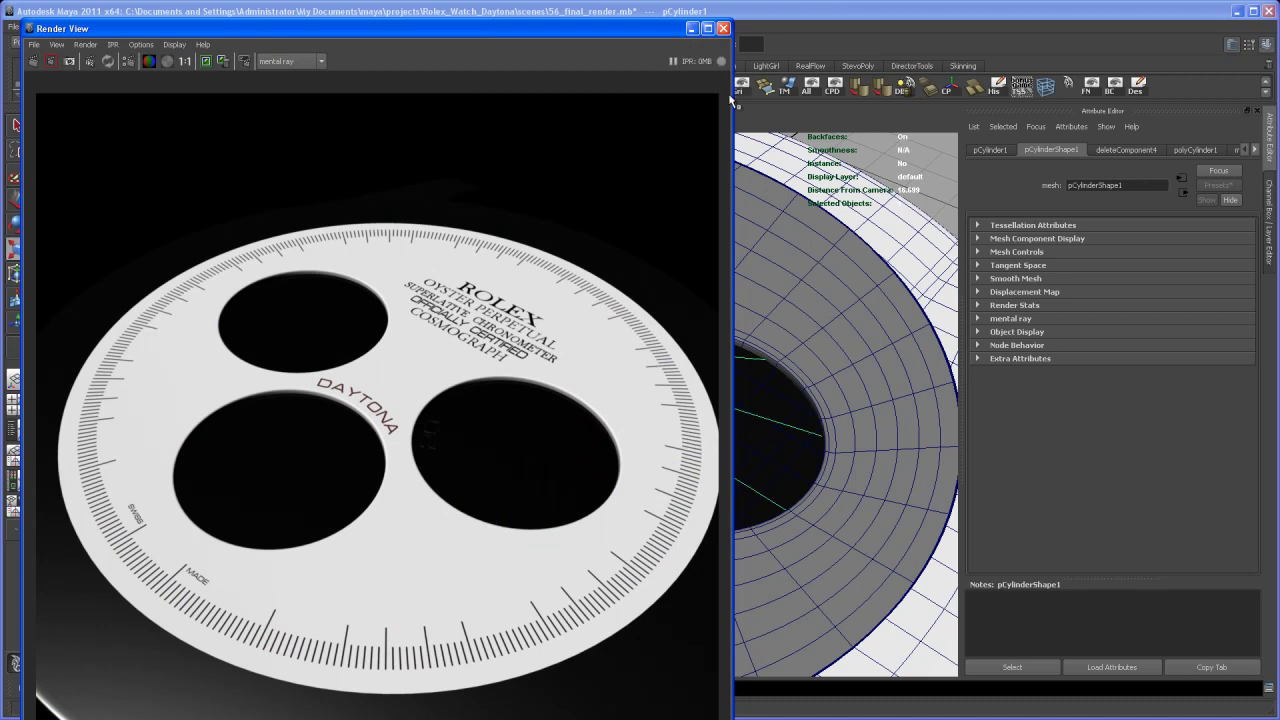
Close the render result and unhide all the watch parts.
click(723, 28)
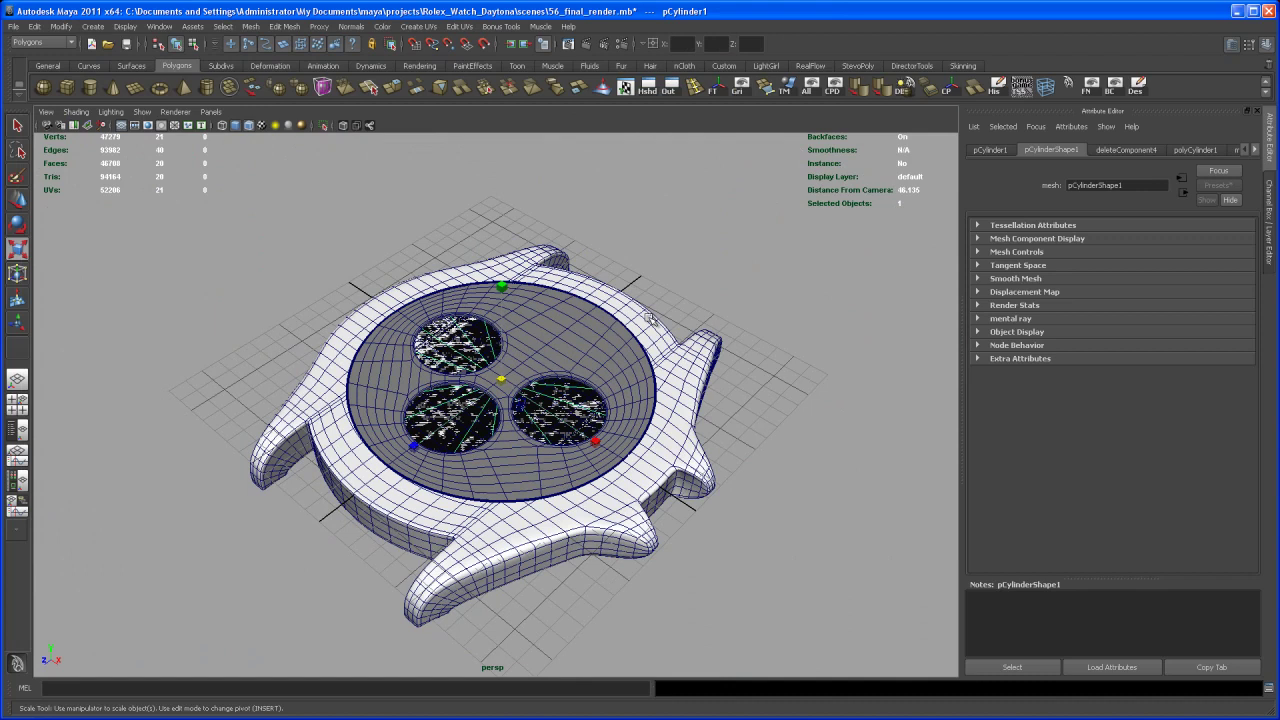
alt+right_drag(648, 318, 698, 394)
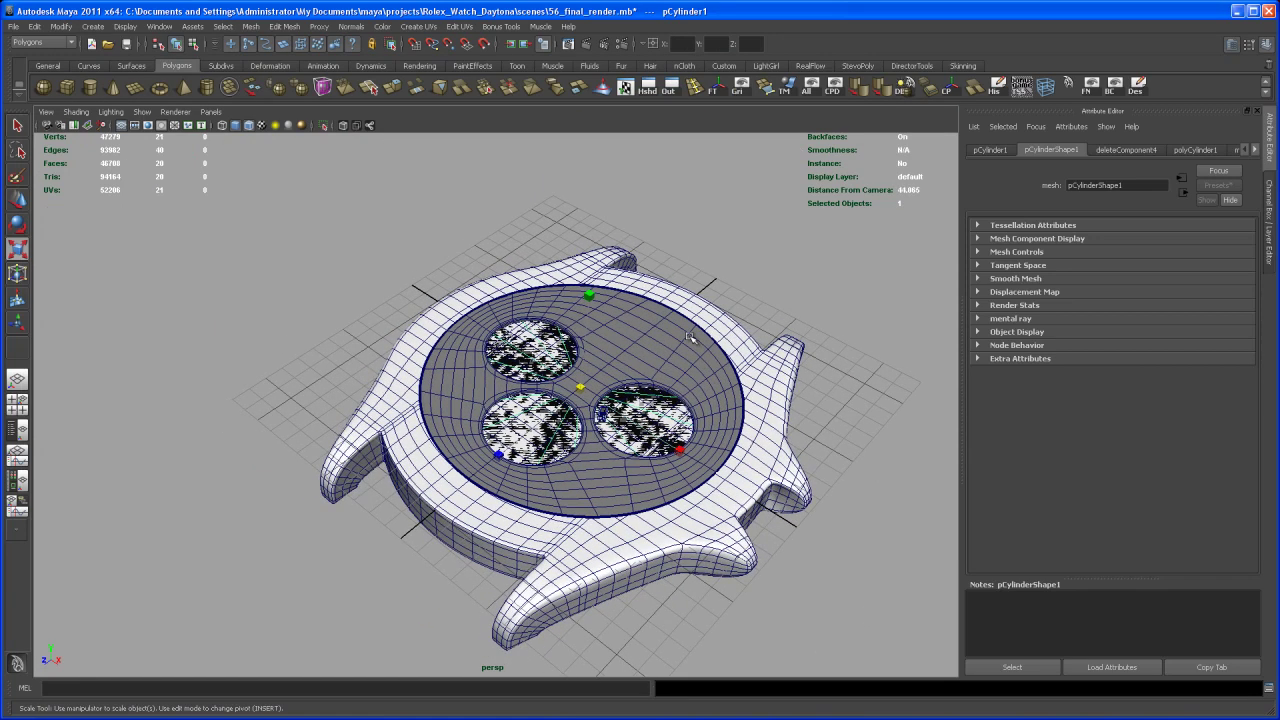
click(812, 88)
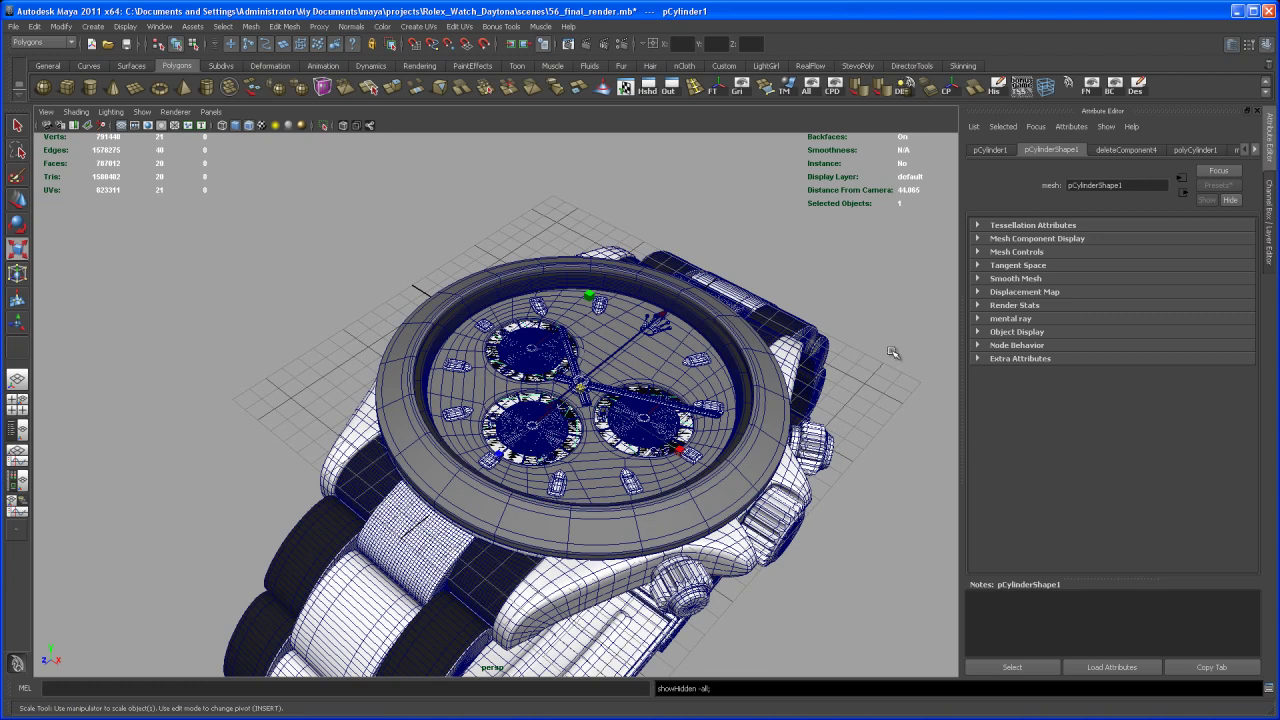
Frame the whole watch, bracelet included, in wireframe-only display.
click(832, 364)
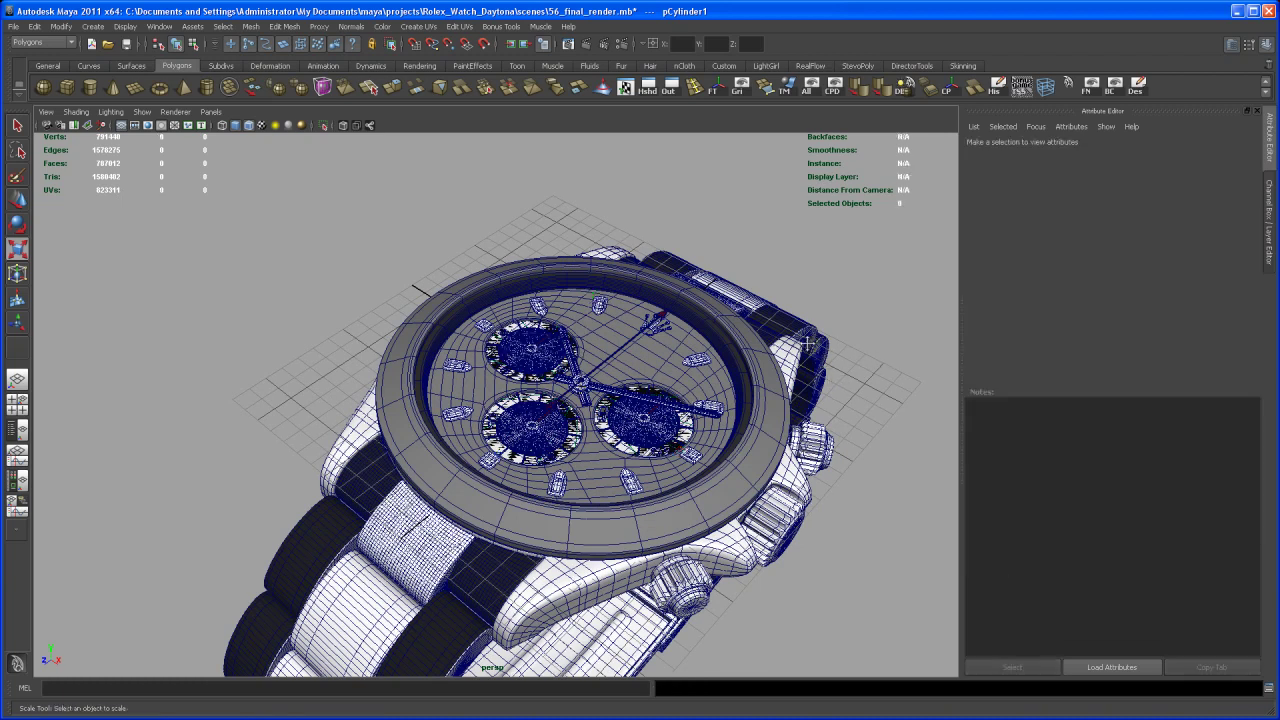
mouse_move(806, 348)
alt+mouse_down()
mouse_move(803, 366)
mouse_move(791, 359)
alt+mouse_up()
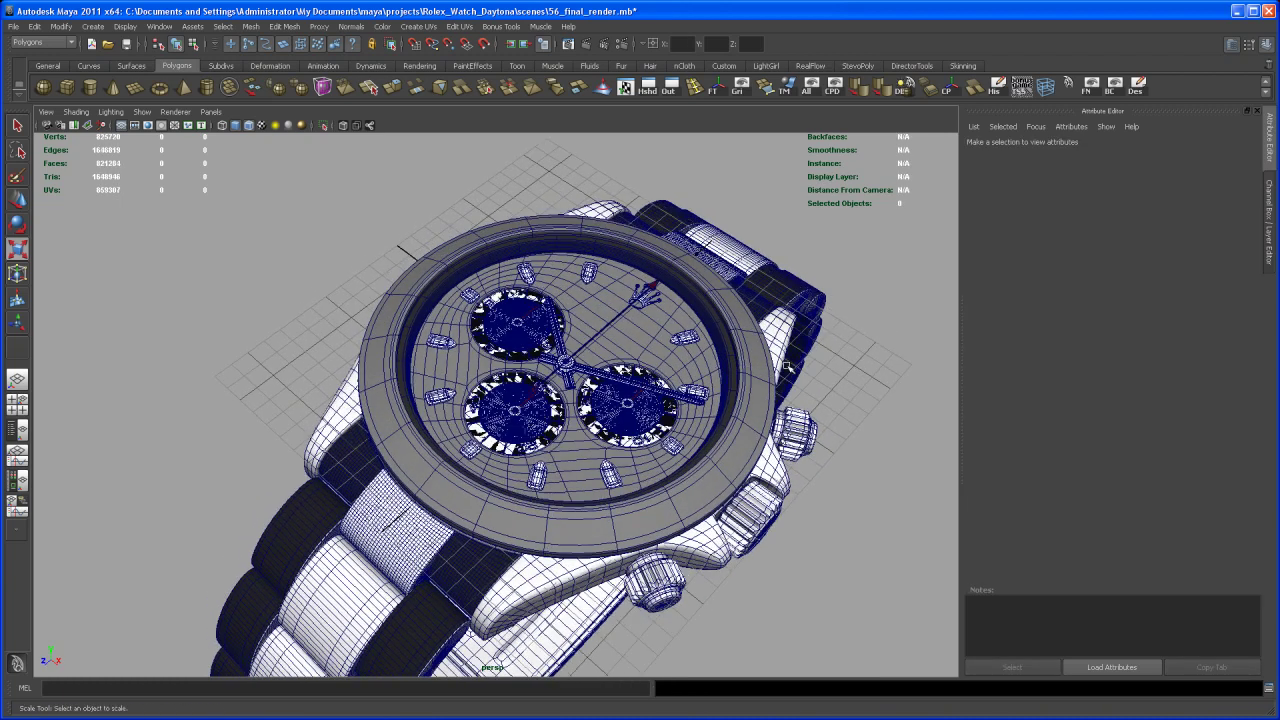
alt+right_drag(791, 359, 786, 360)
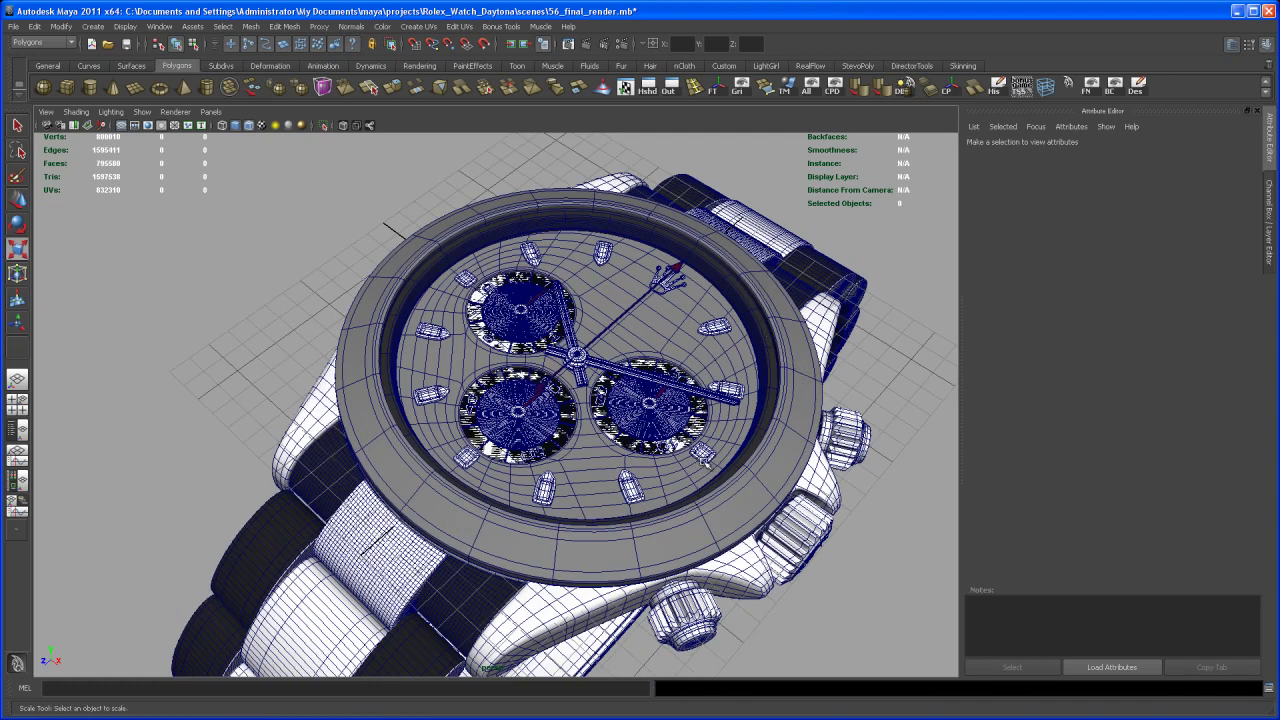
alt+middle_drag(710, 470, 663, 400)
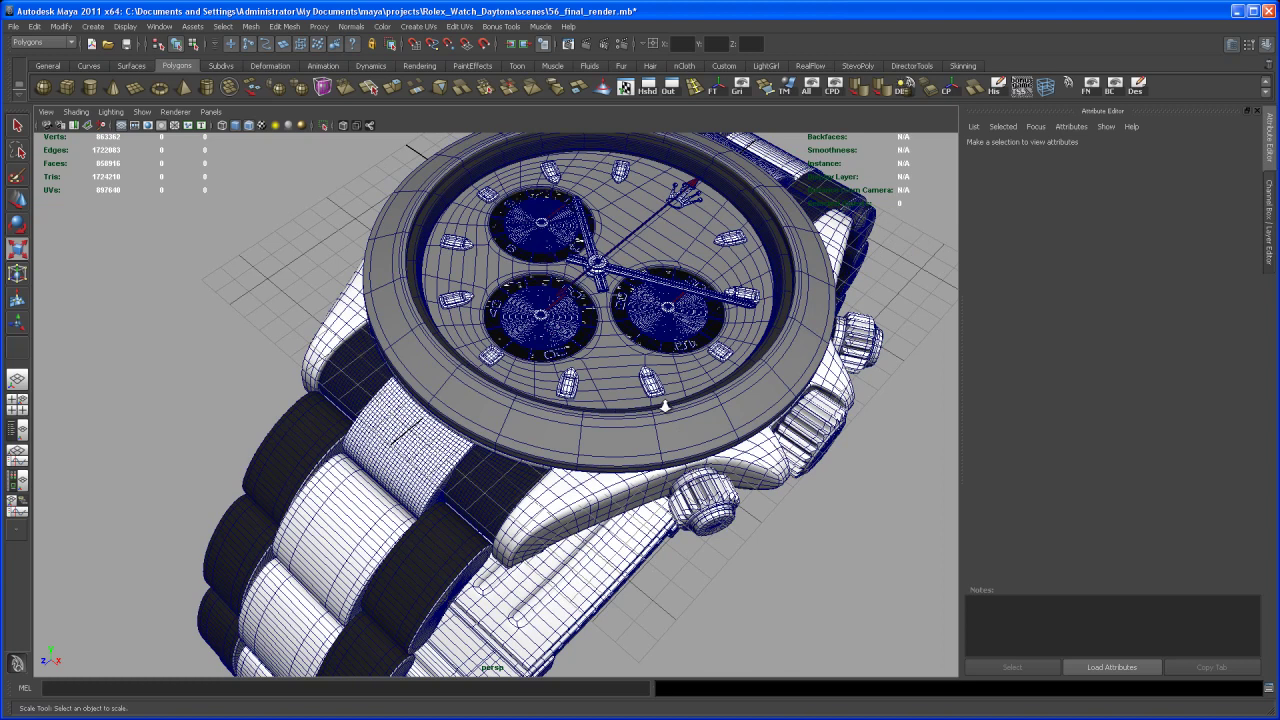
alt+drag(663, 400, 769, 480)
key(4)
alt+middle_drag(769, 480, 741, 480)
mouse_move(741, 480)
alt+mouse_down()
mouse_move(726, 480)
mouse_move(745, 485)
alt+mouse_up()
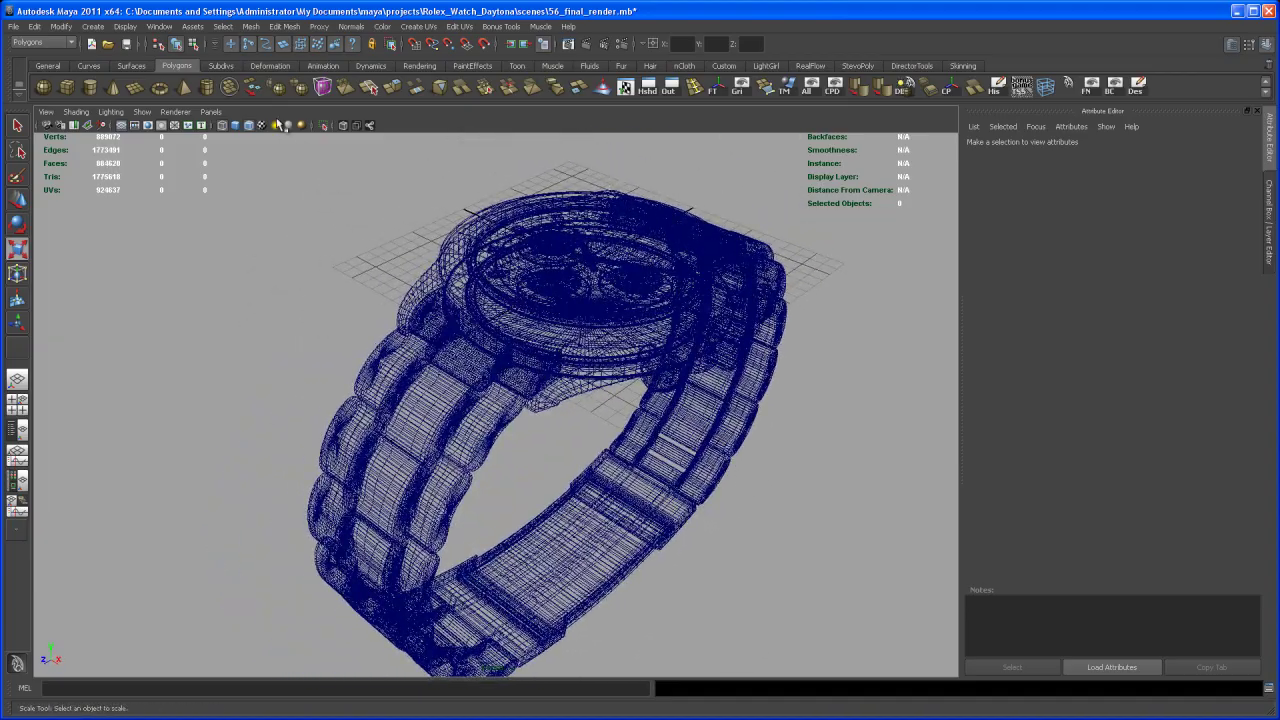
Create camera2 and set the render image size preset to HD 720 (1280 x 720).
click(425, 67)
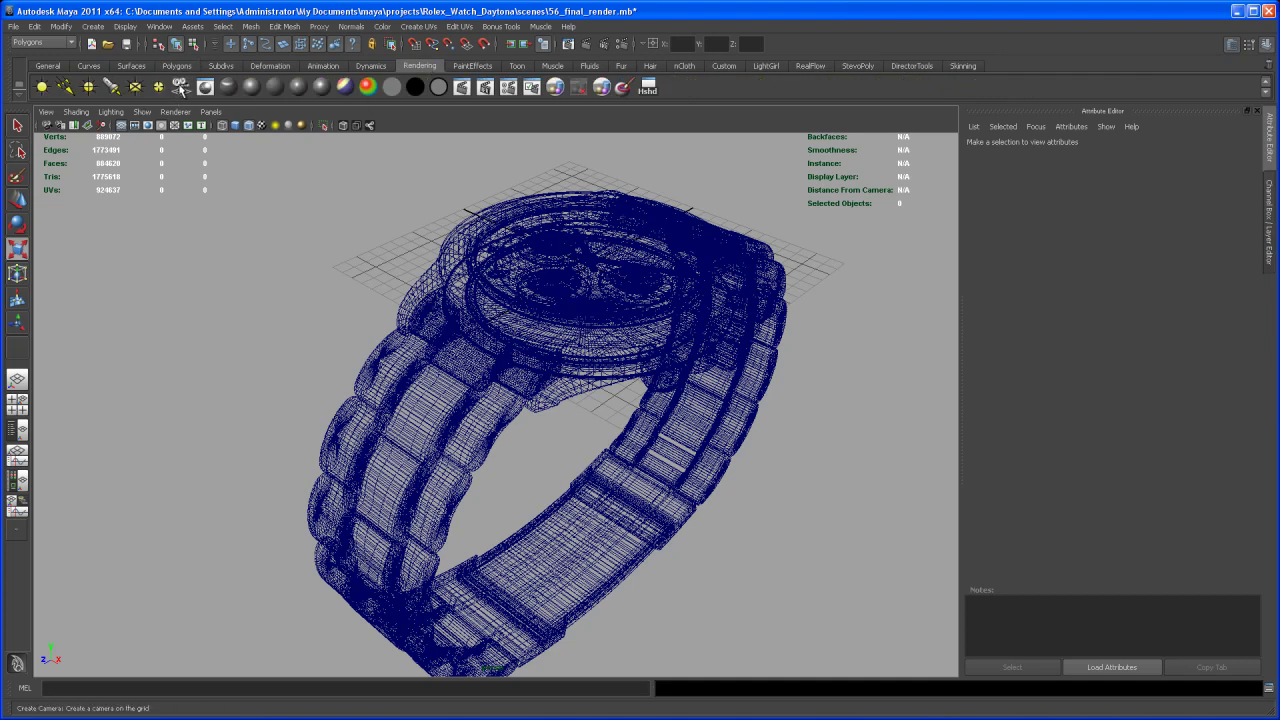
click(181, 87)
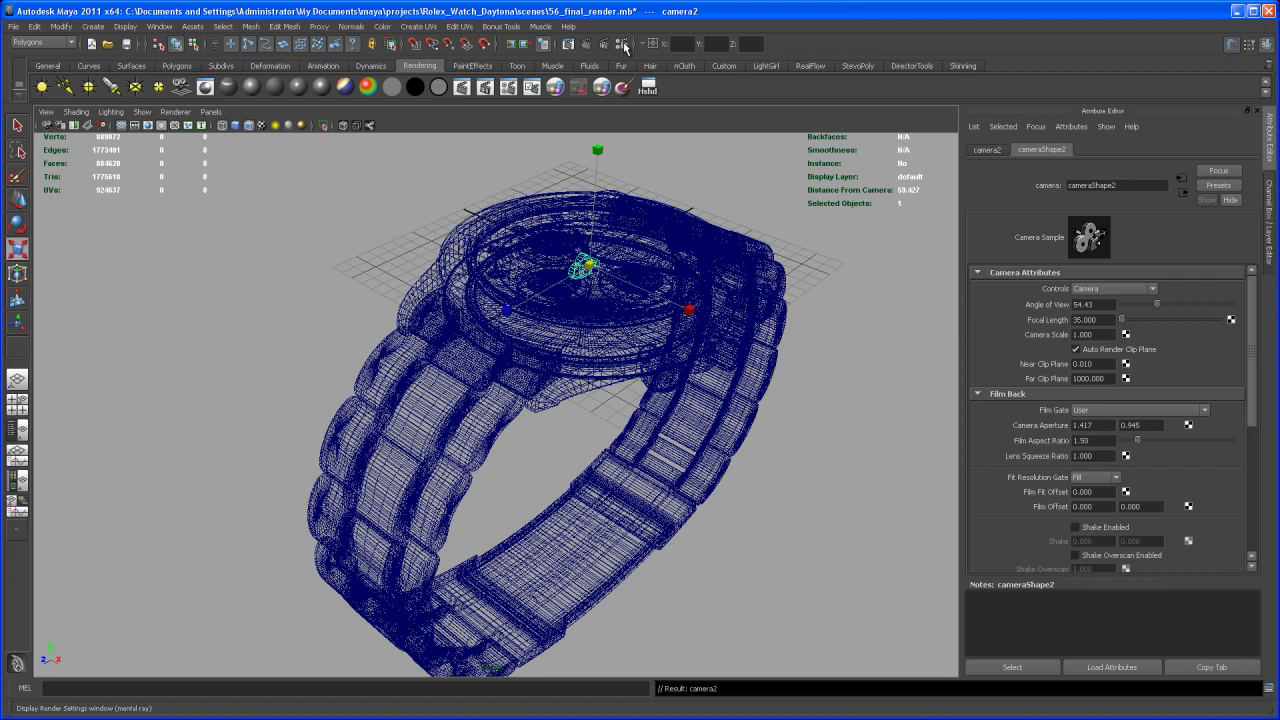
click(543, 44)
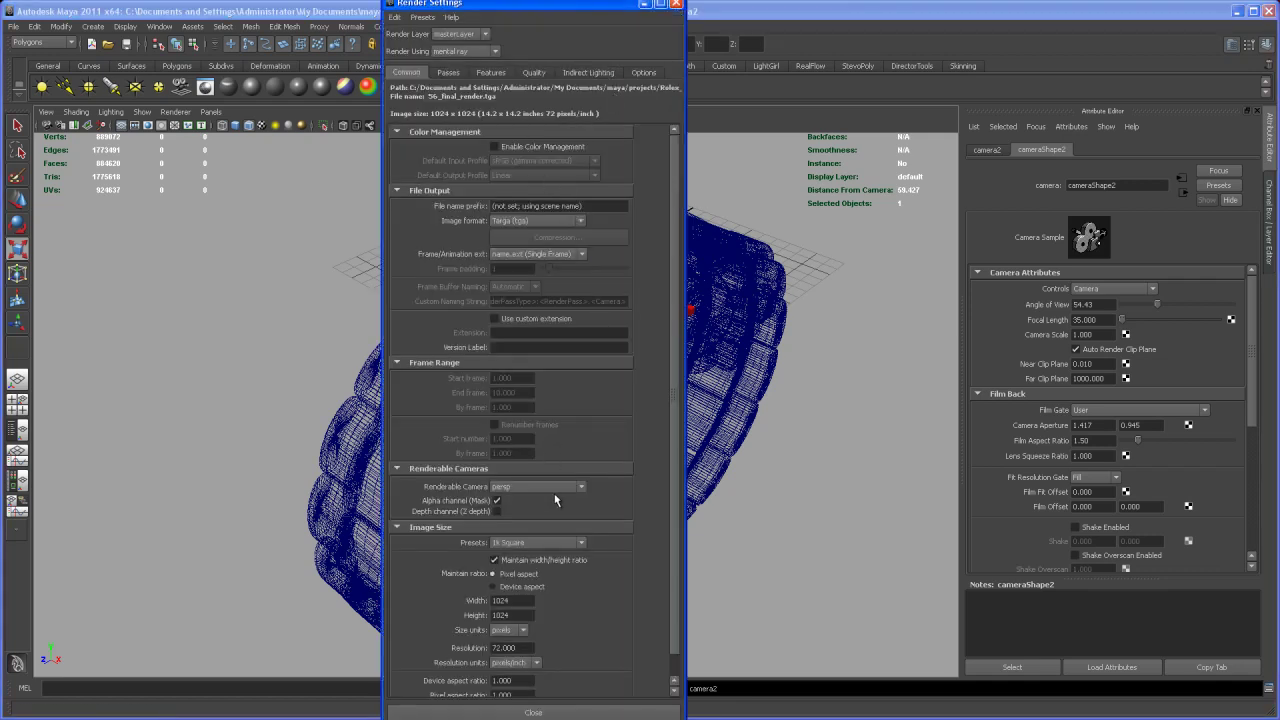
click(547, 547)
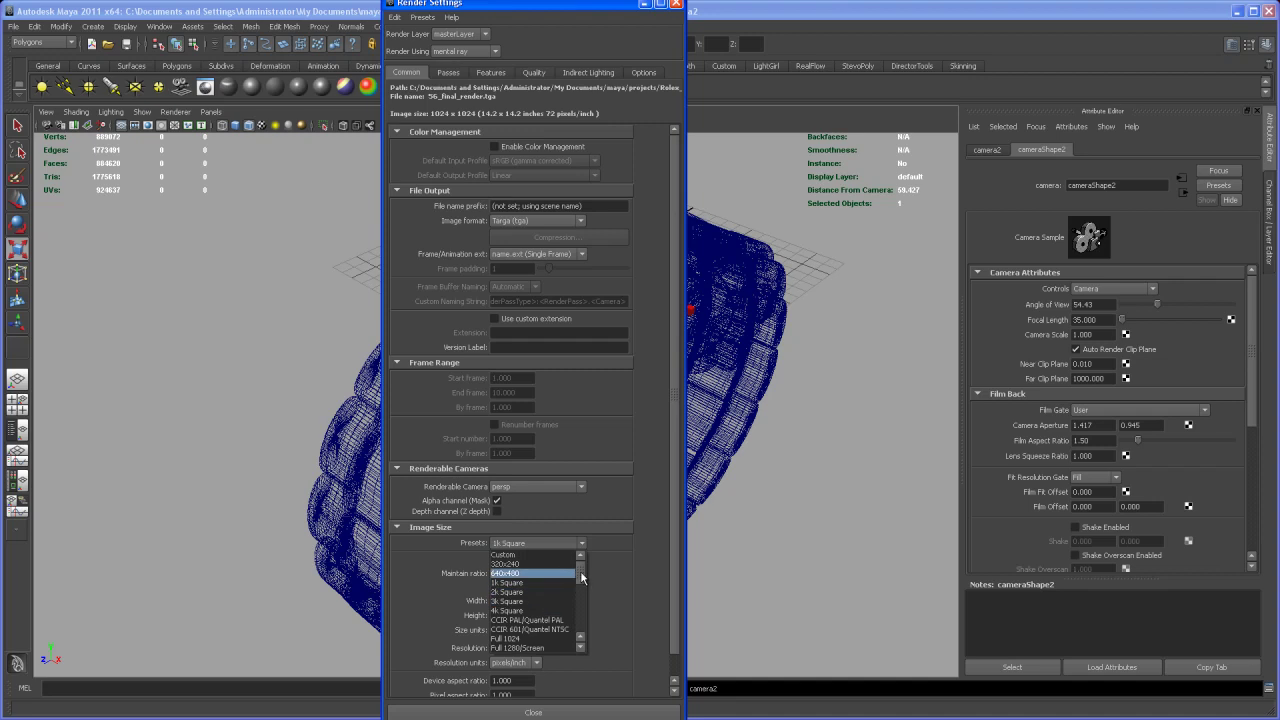
drag(580, 577, 580, 589)
click(516, 586)
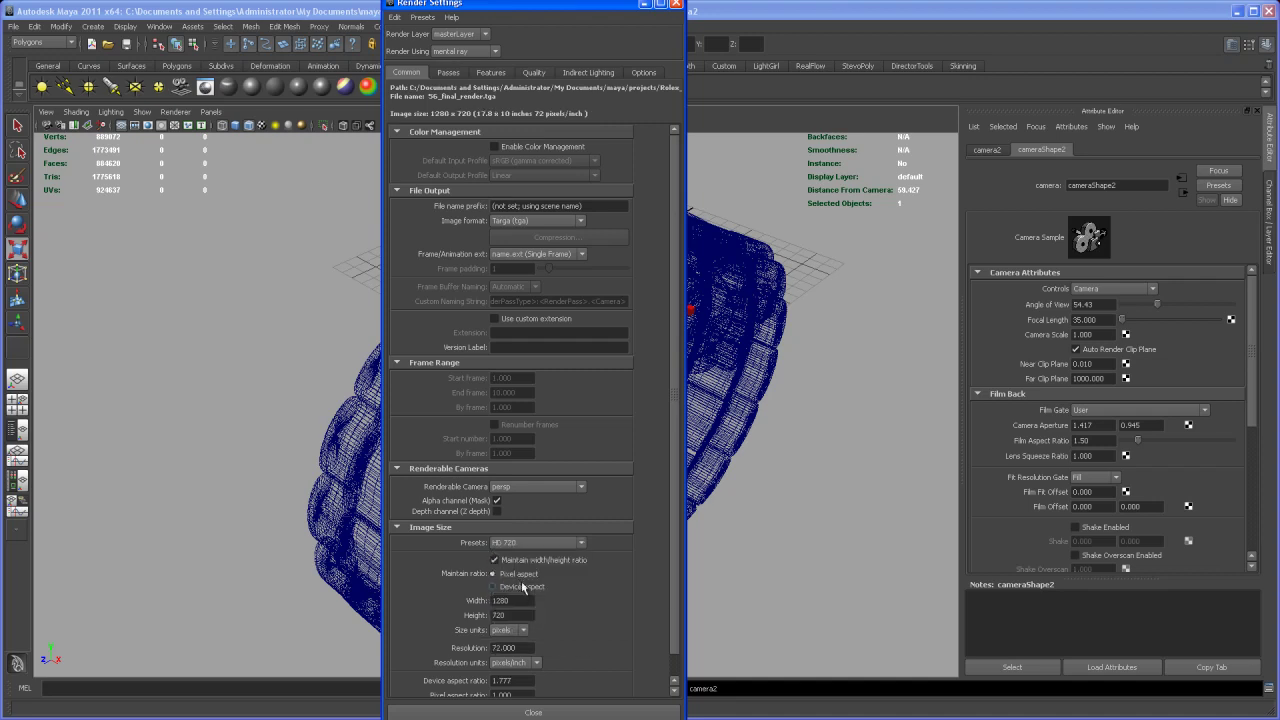
click(533, 712)
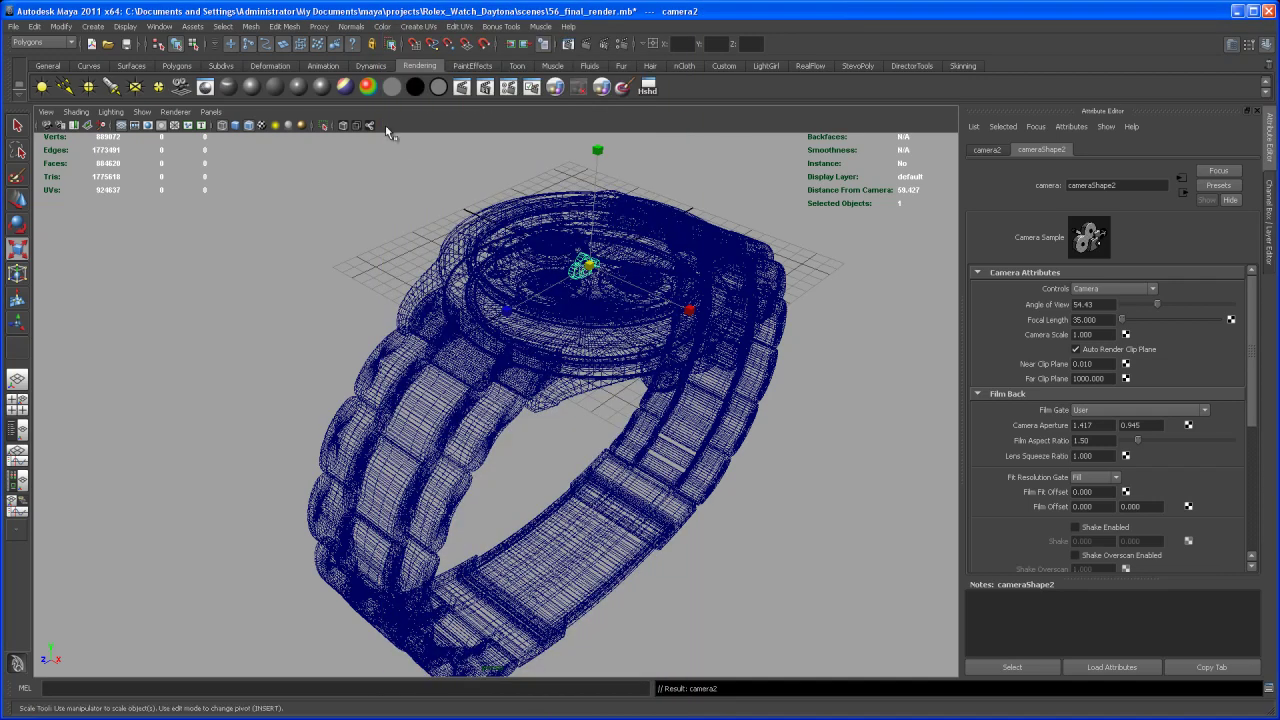
Look through camera2 with the resolution gate on and frame the watch case.
click(212, 112)
click(258, 165)
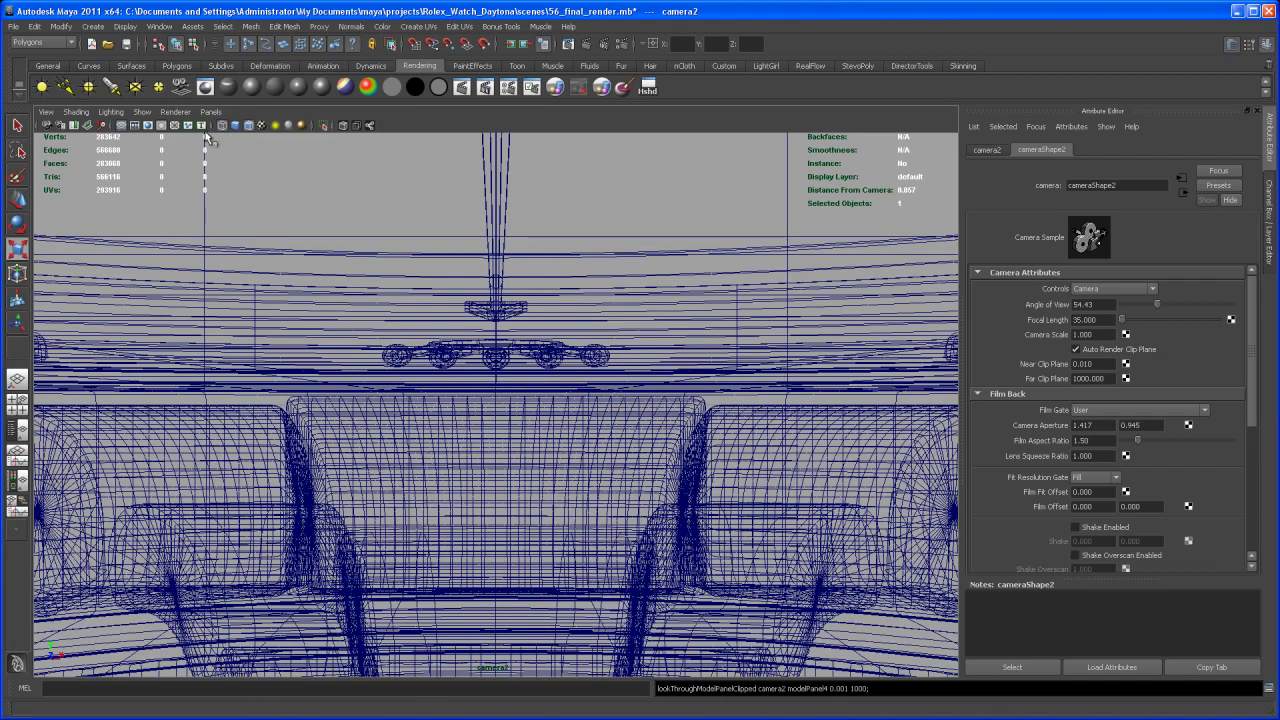
click(148, 125)
alt+right_drag(490, 318, 567, 322)
alt+drag(567, 322, 545, 285)
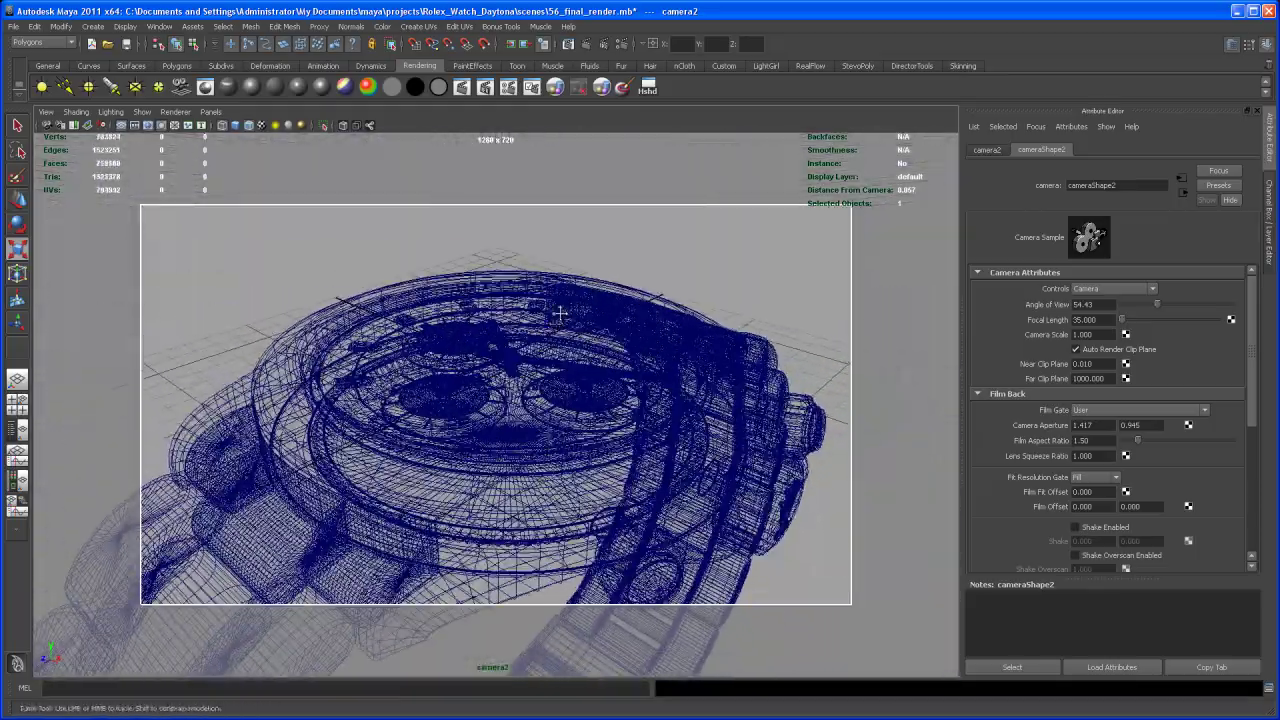
alt+middle_drag(545, 285, 578, 320)
alt+drag(578, 320, 571, 337)
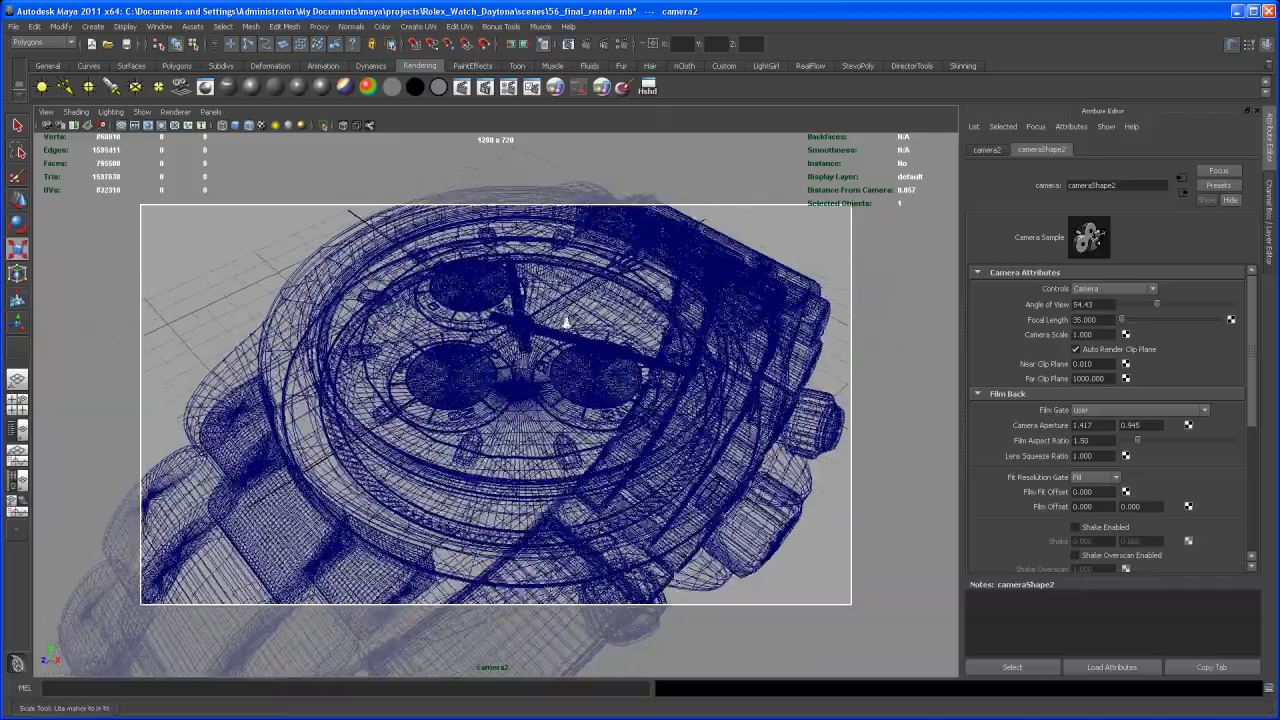
alt+right_drag(571, 337, 543, 361)
alt+drag(543, 361, 516, 396)
mouse_move(516, 396)
alt+middle_down()
mouse_move(505, 388)
mouse_move(523, 394)
mouse_move(520, 408)
mouse_move(524, 382)
alt+middle_up()
Return the viewport to the default persp camera.
click(210, 111)
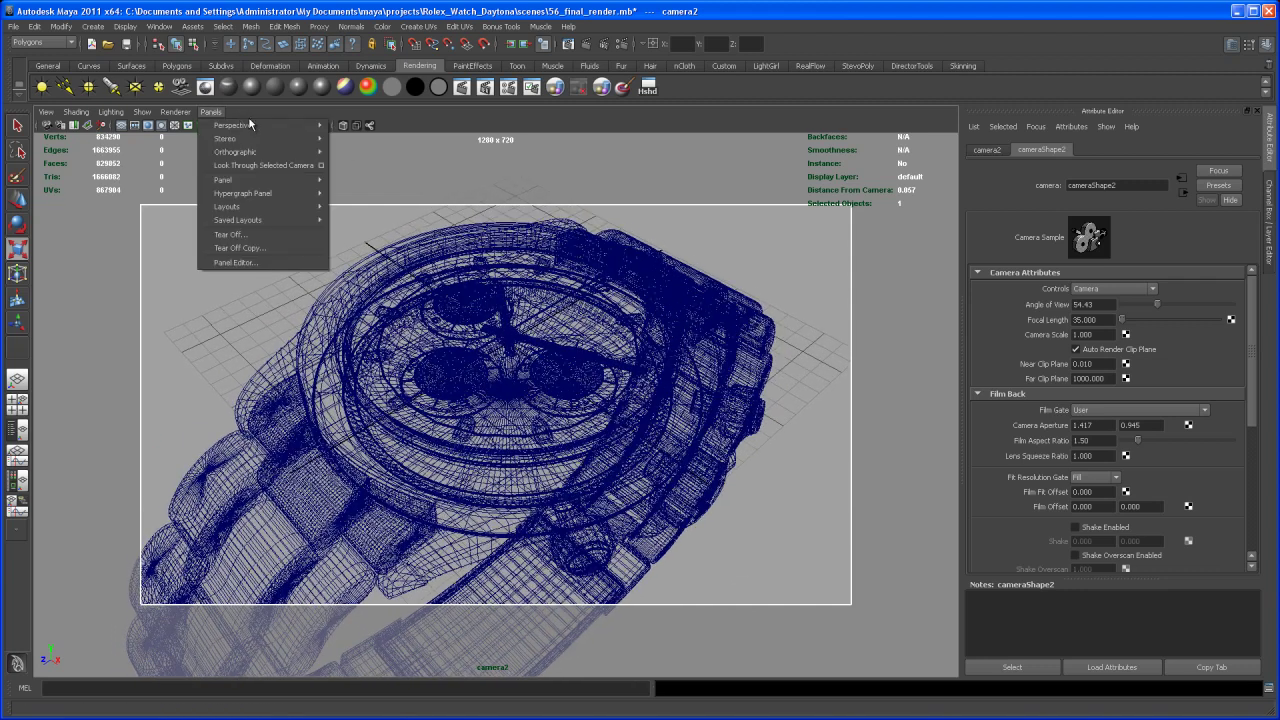
mouse_move(288, 124)
click(353, 155)
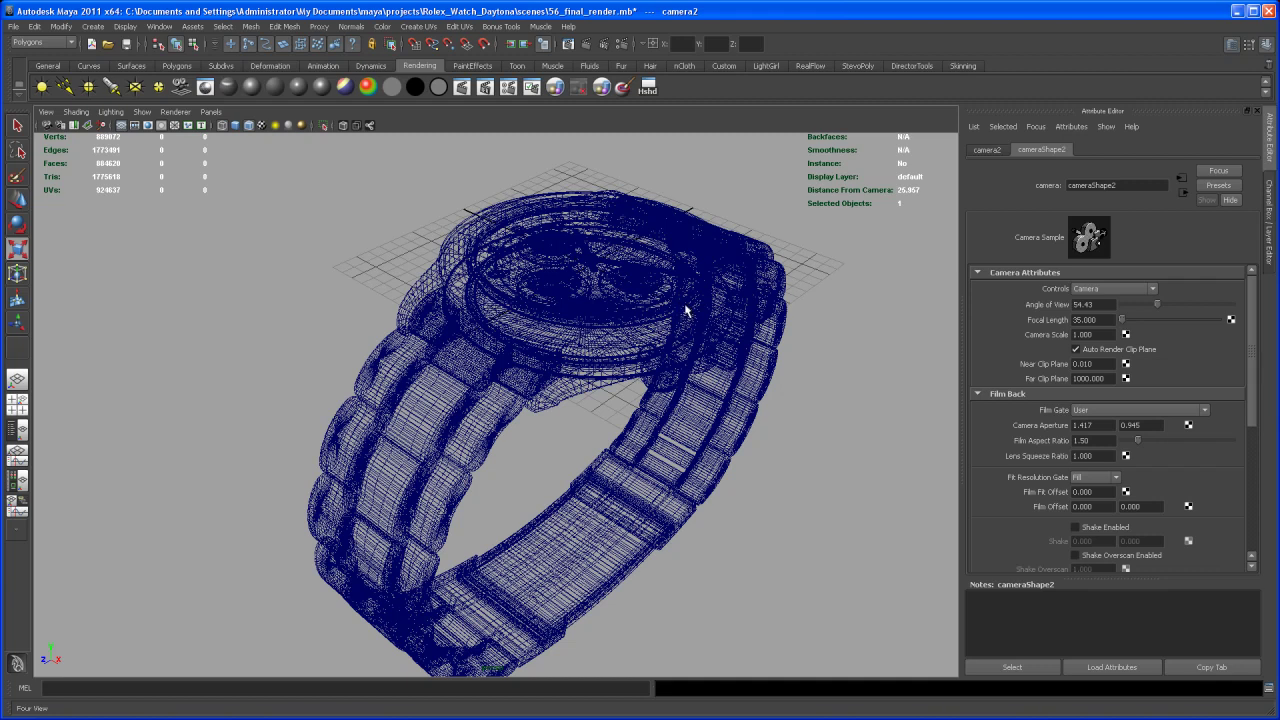
Switch to the four-view layout with camera2 shown in the top-left panel.
key(space)
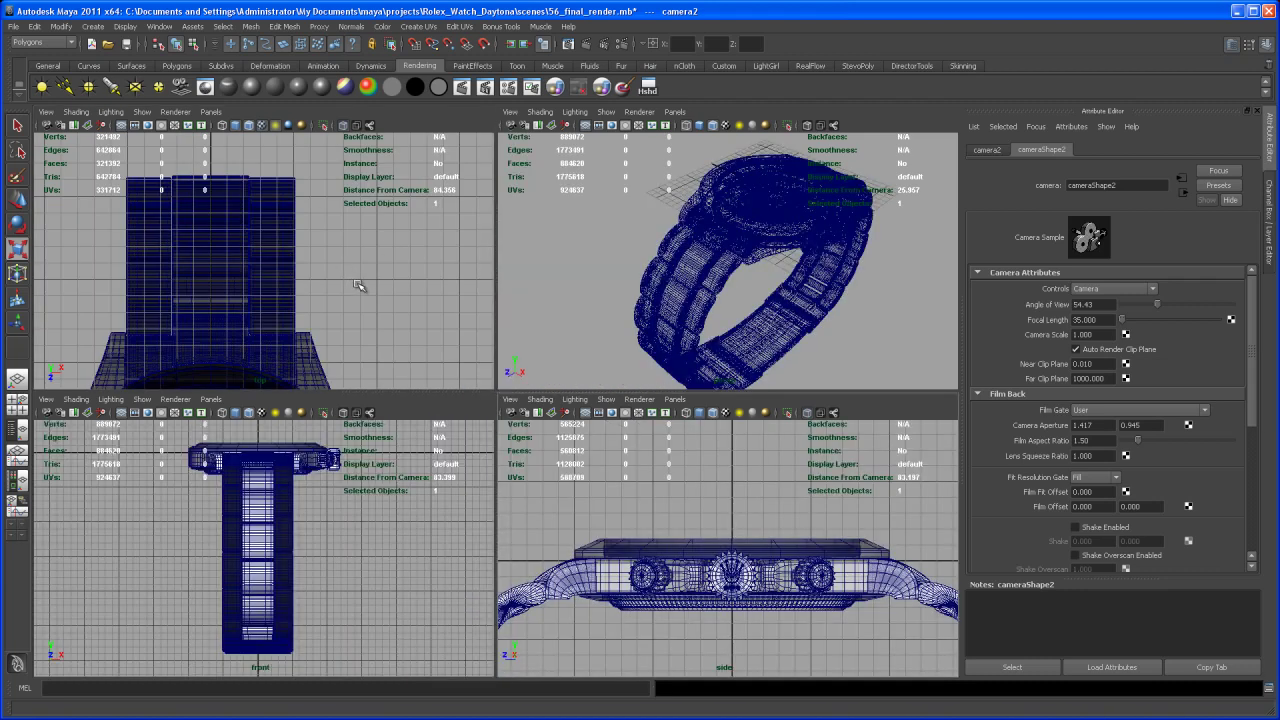
key(F4)
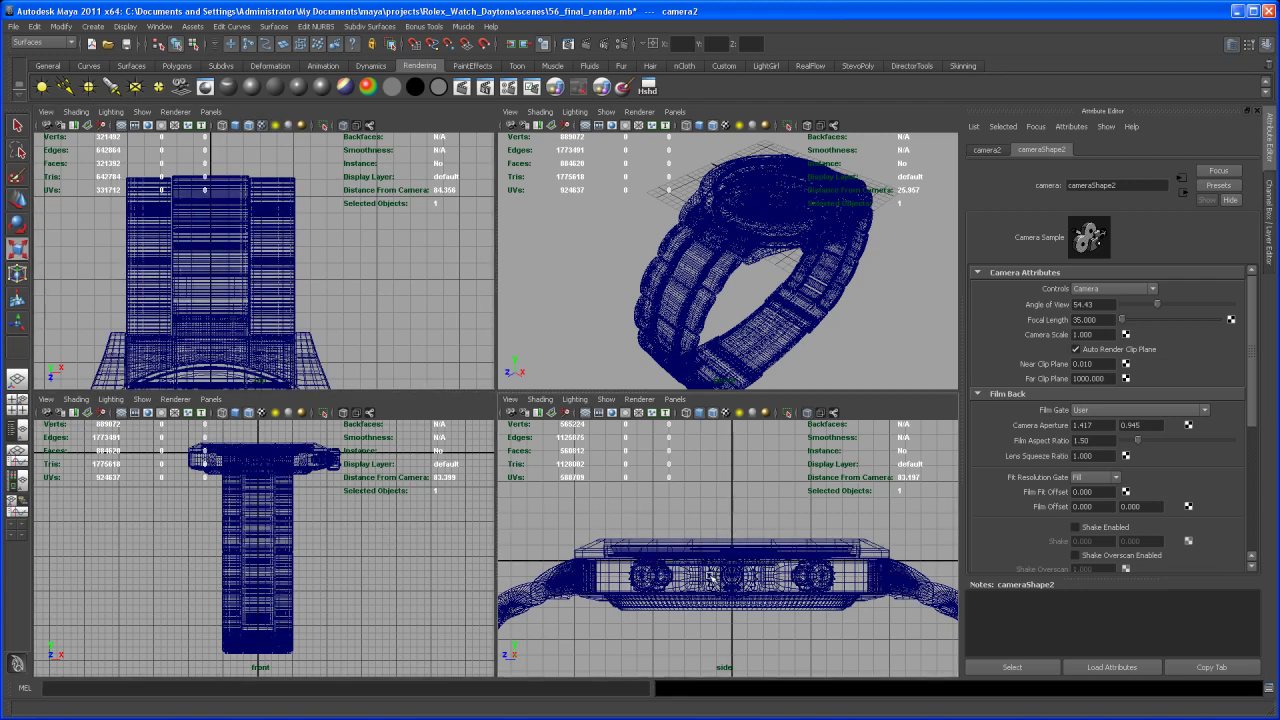
key(r)
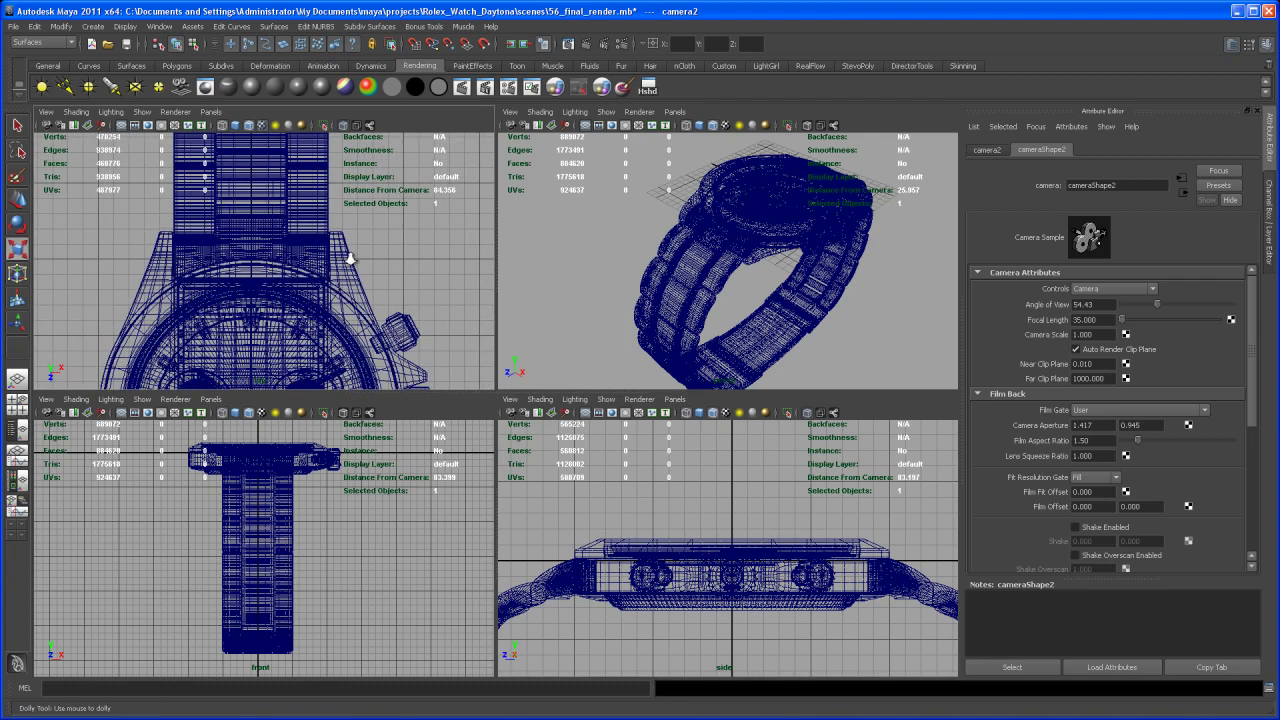
click(211, 111)
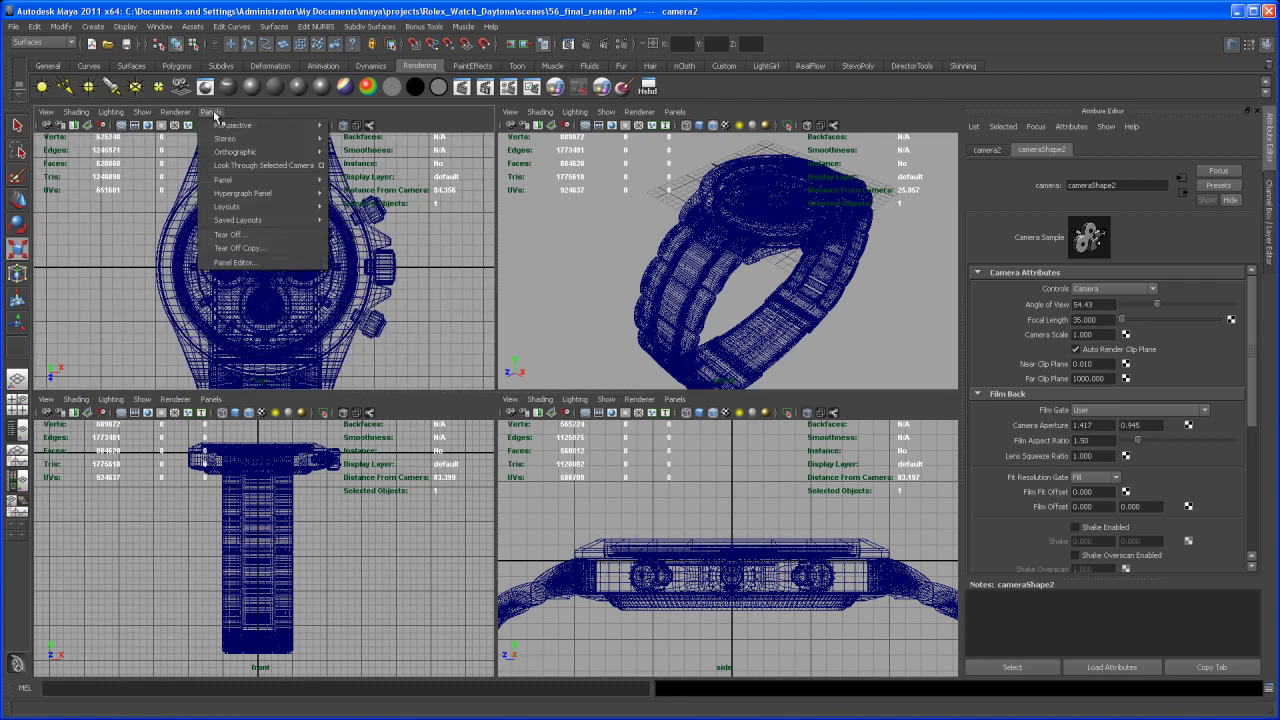
mouse_move(240, 128)
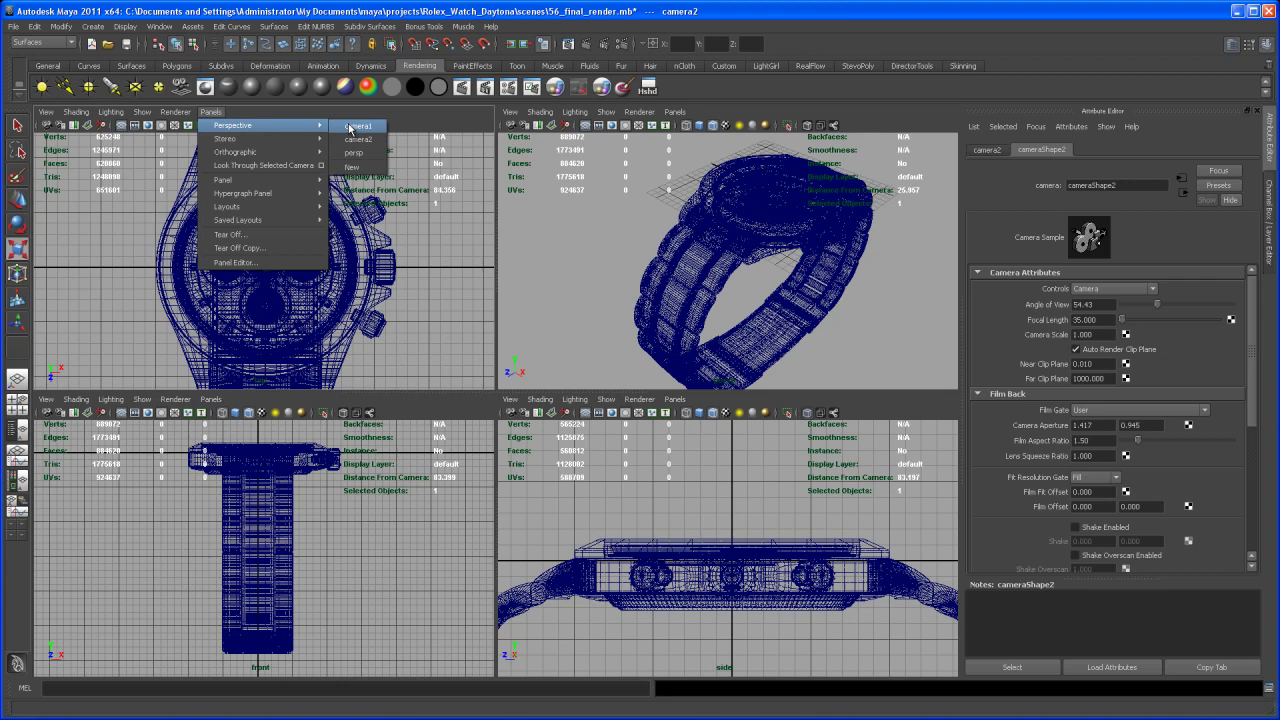
click(357, 139)
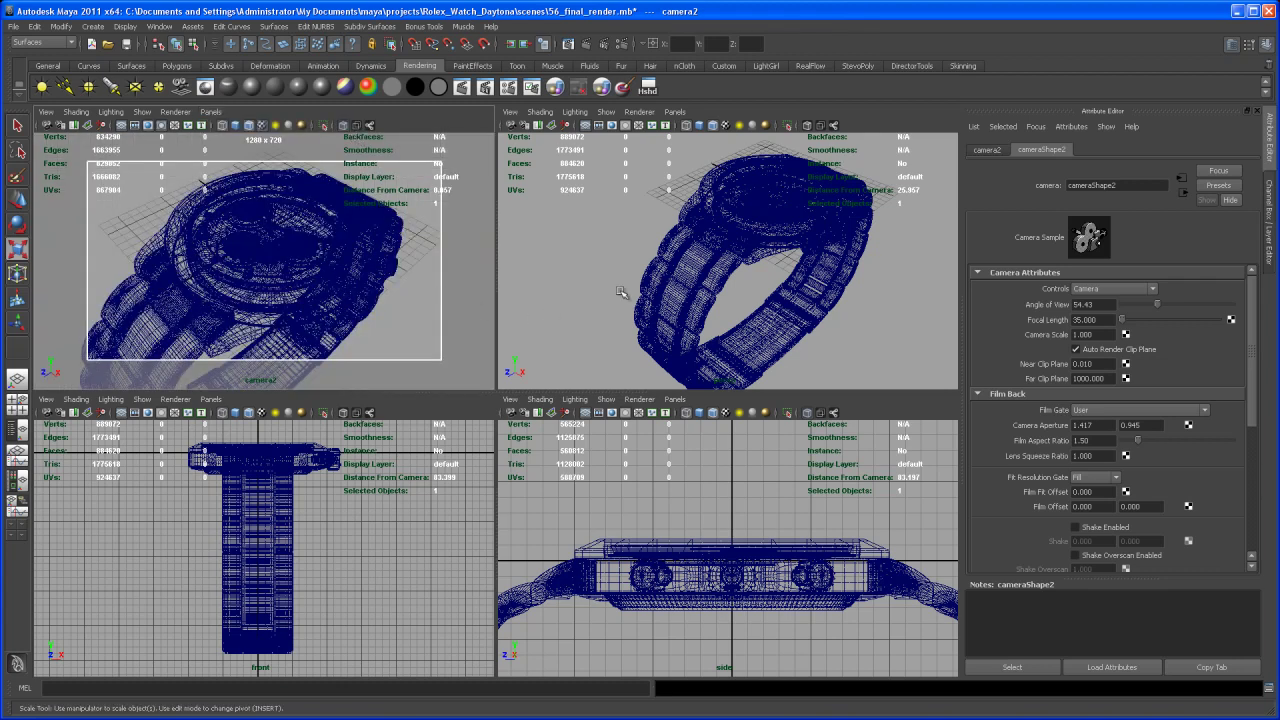
Rotate camera2 in the perspective view so it aims at the watch.
alt+middle_drag(720, 294, 714, 288)
key(r)
scroll(714, 288, down, 5)
alt+drag(728, 275, 750, 298)
scroll(762, 306, up, 3)
key(e)
drag(695, 264, 734, 224)
alt+middle_drag(768, 214, 740, 252)
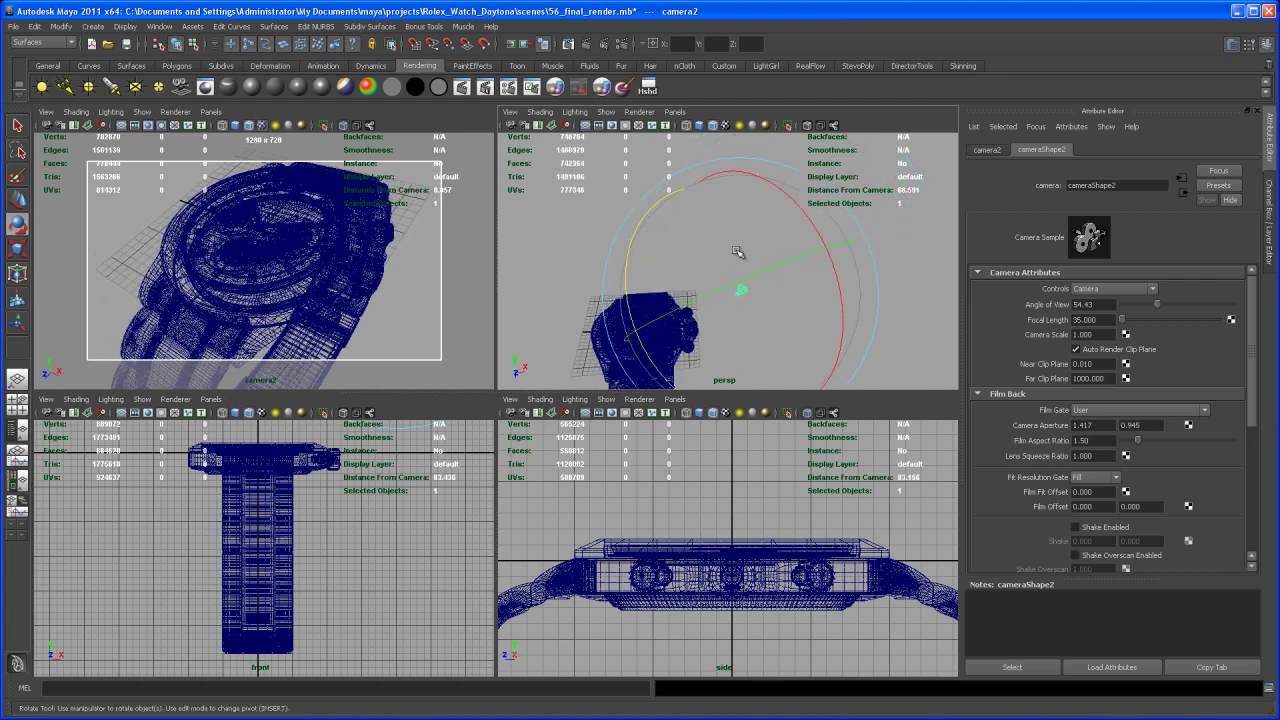
Move and raise camera2 until the watch fills its 1280x720 frame.
key(w)
alt+right_drag(740, 252, 688, 356)
alt+middle_drag(736, 333, 730, 276)
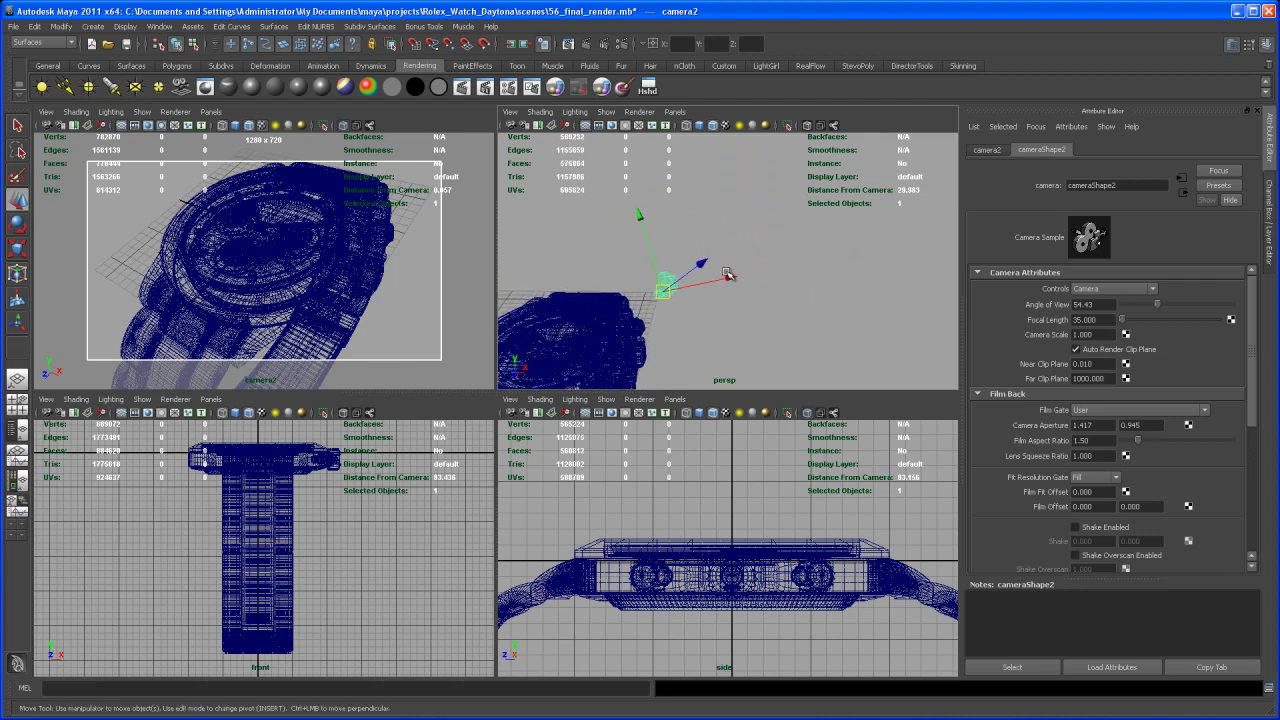
drag(731, 277, 735, 282)
mouse_move(662, 256)
mouse_down()
mouse_move(657, 238)
mouse_move(655, 249)
mouse_up()
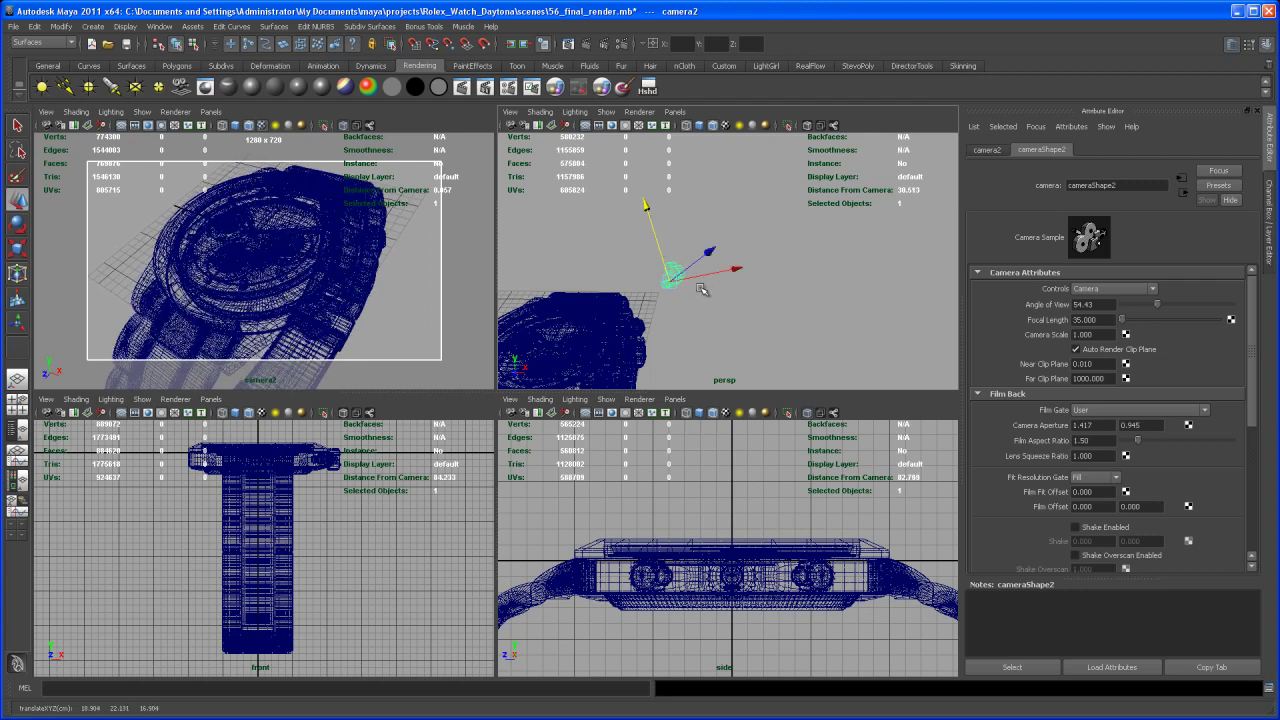
drag(736, 271, 718, 276)
drag(634, 241, 635, 244)
drag(717, 277, 721, 281)
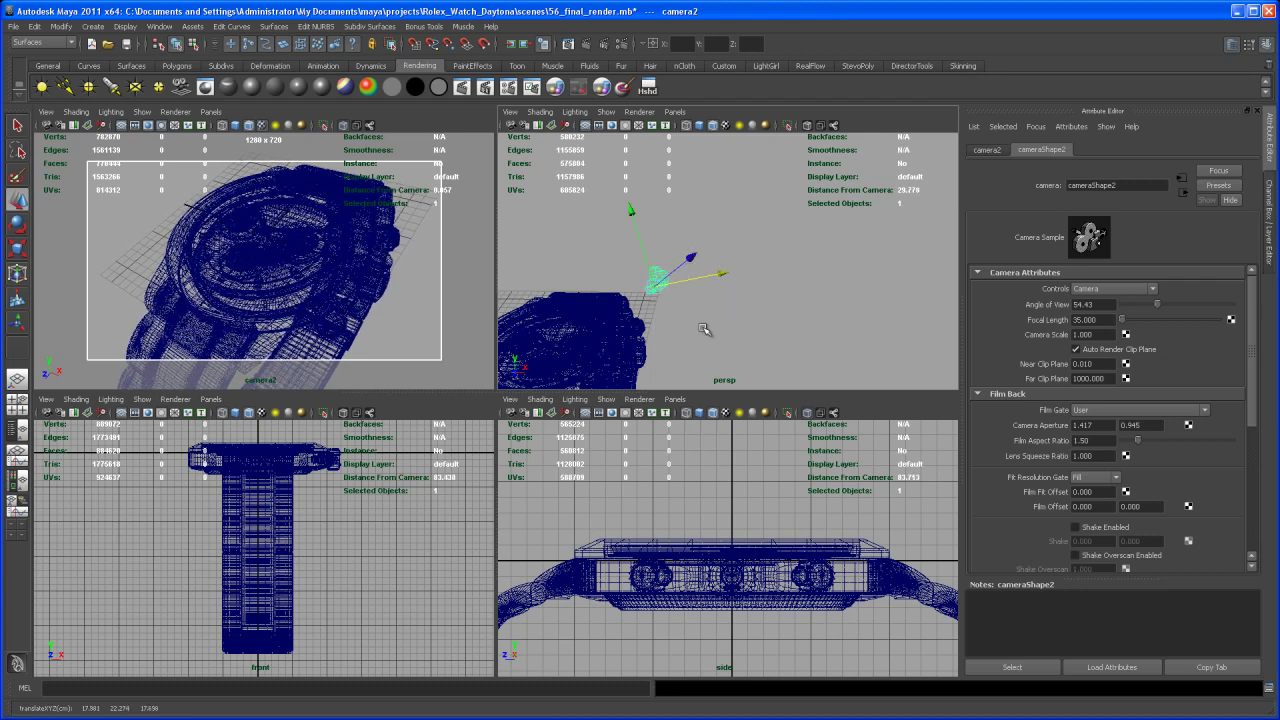